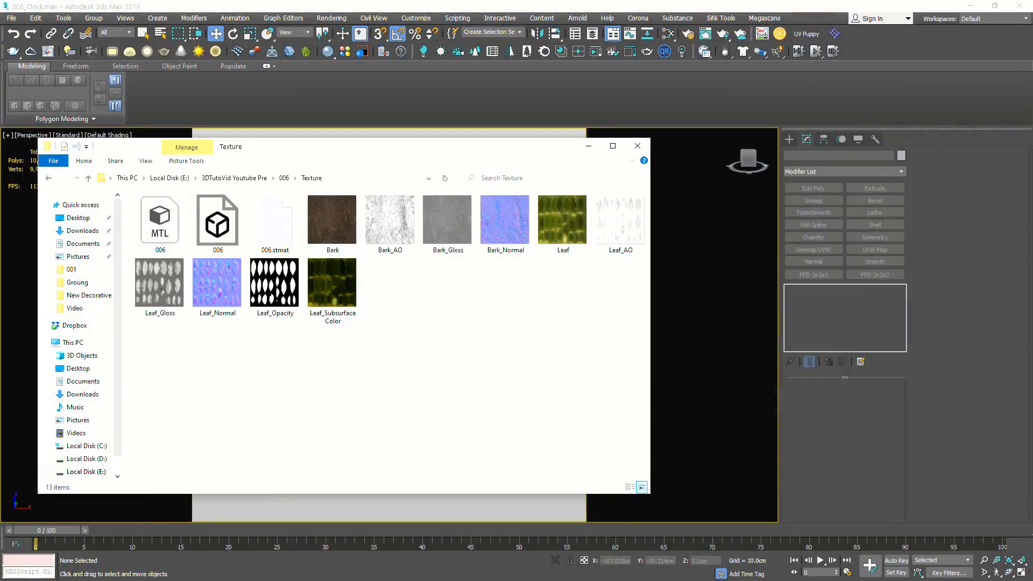
Find SpeedTreeImporter.ms in the D:\MainShop folder and load the script into 3ds Max
key(super)
click(41, 569)
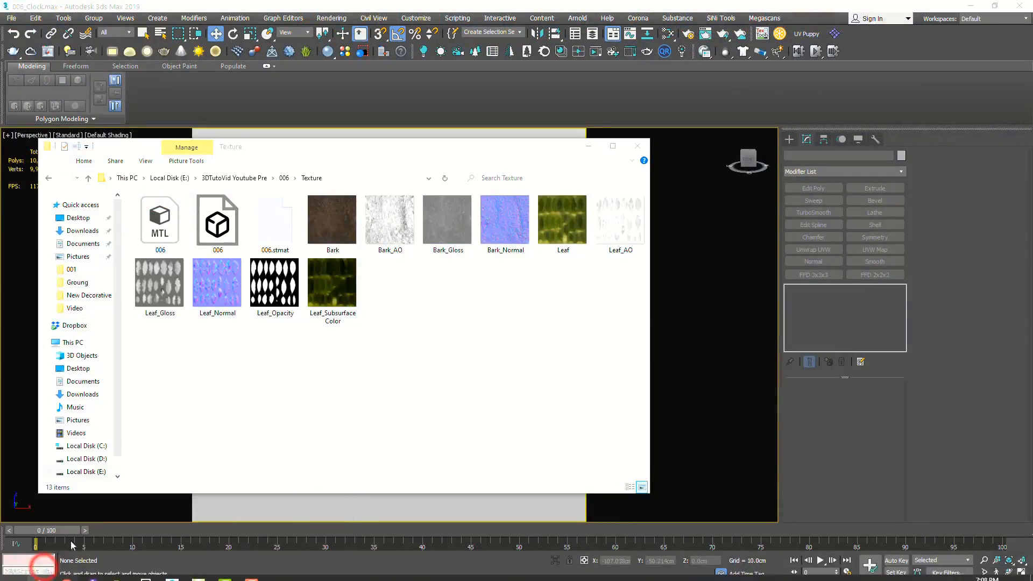
double_click(641, 321)
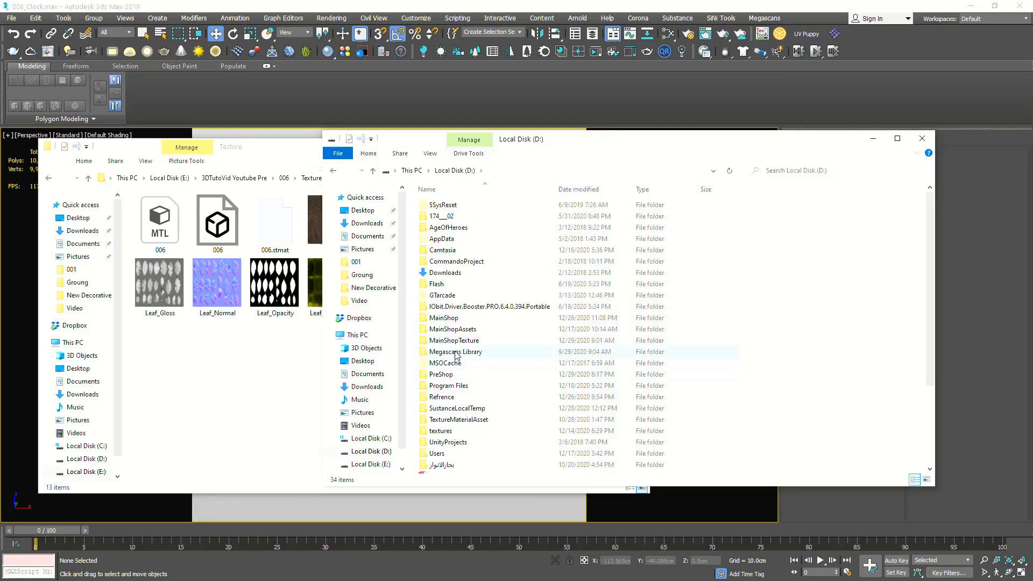
double_click(461, 319)
scroll(441, 326, down, 3)
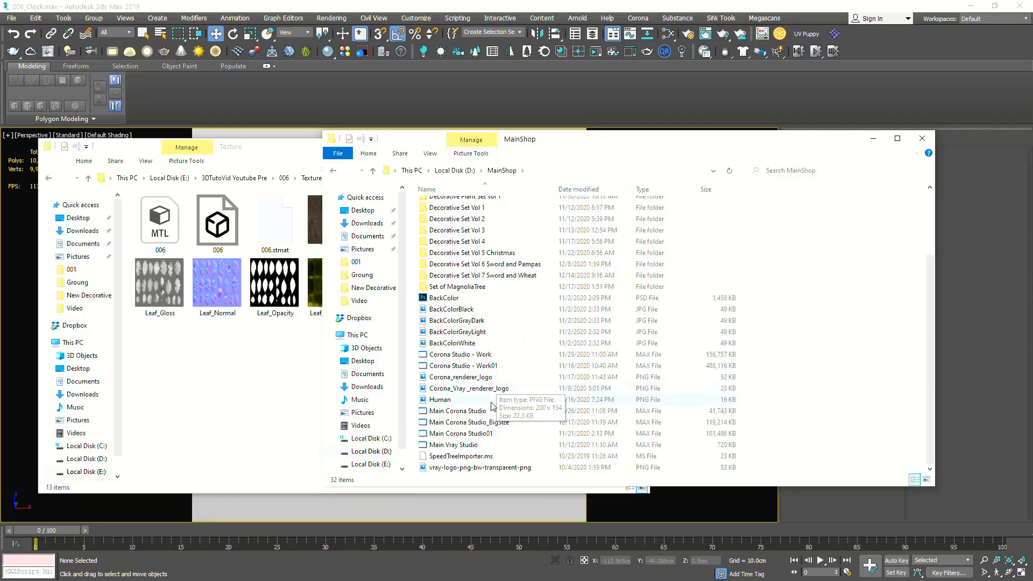
drag(489, 458, 985, 309)
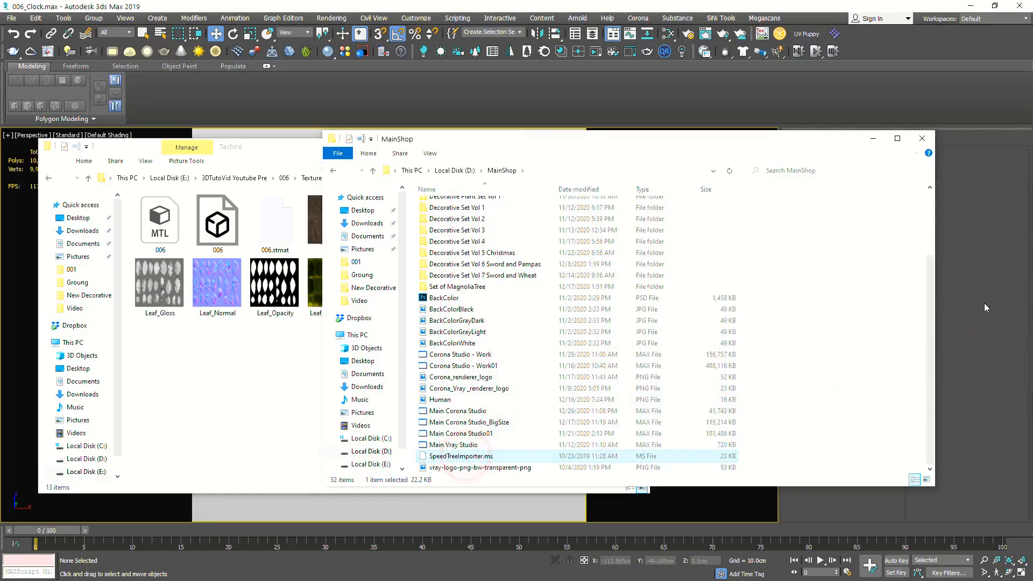
click(938, 84)
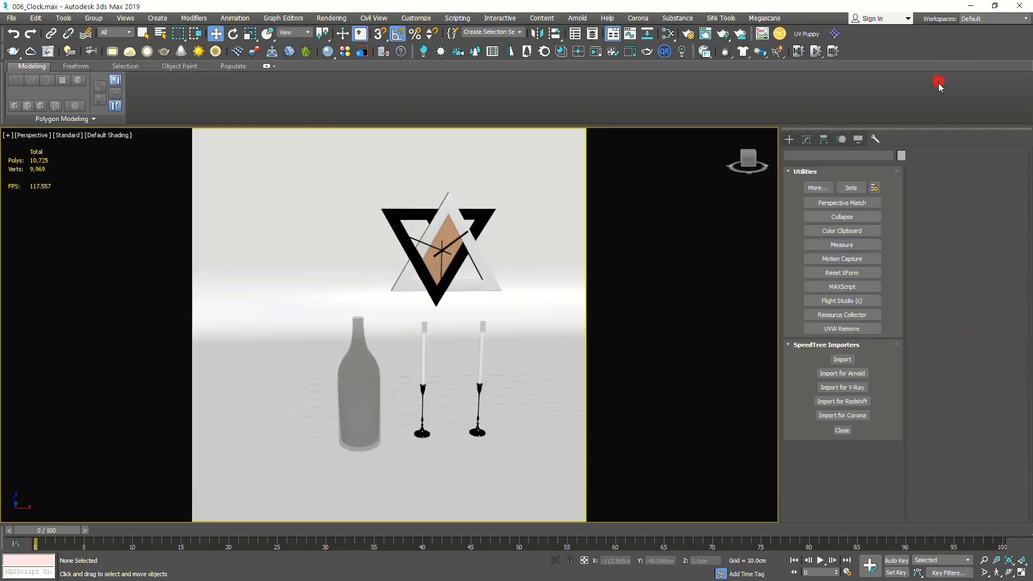
Import the SpeedTree file 006.stmat for Corona from E:\3DTutoVid Youtube Pre\006\Texture
click(861, 417)
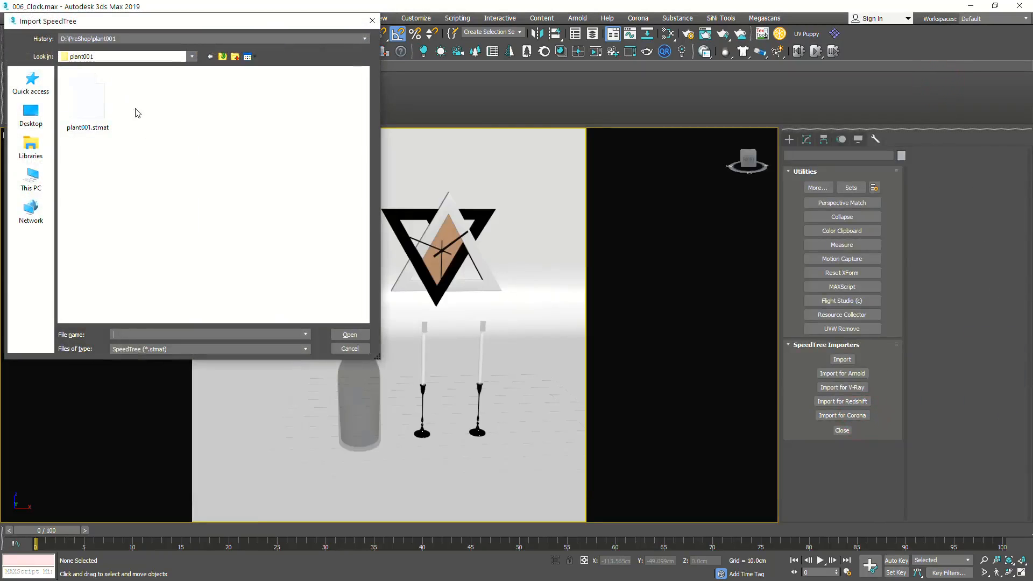
click(151, 39)
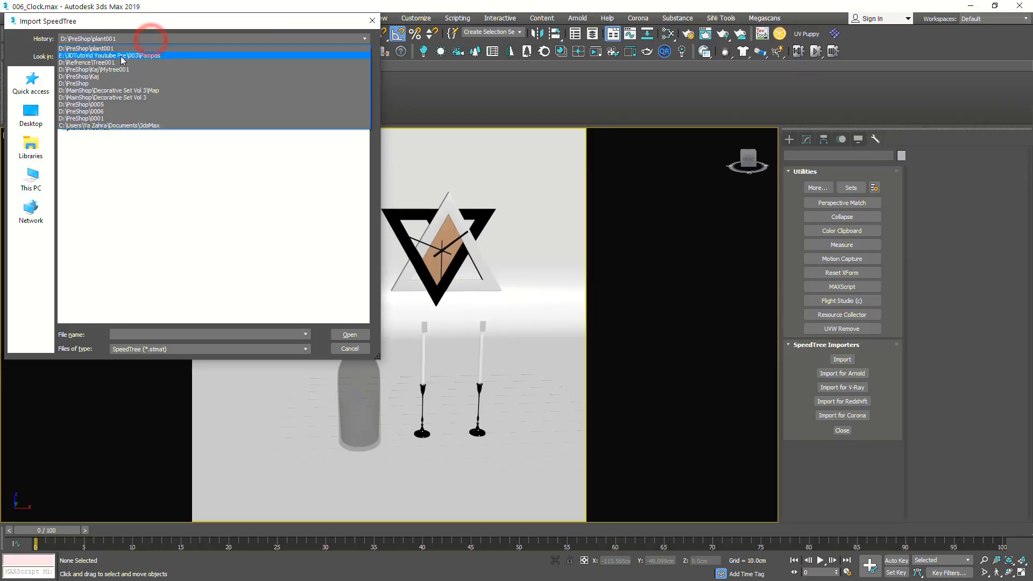
click(36, 173)
click(35, 173)
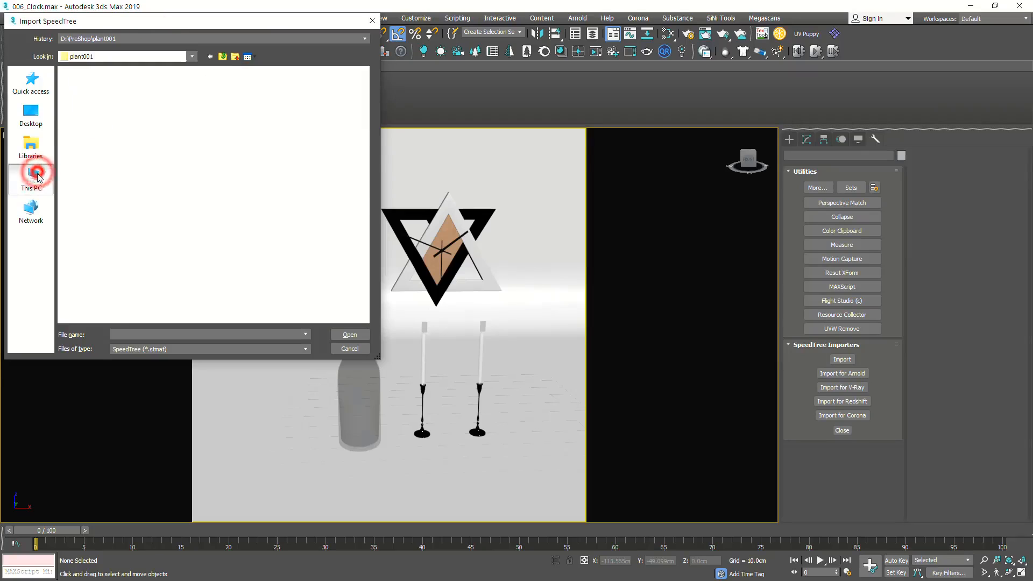
double_click(144, 249)
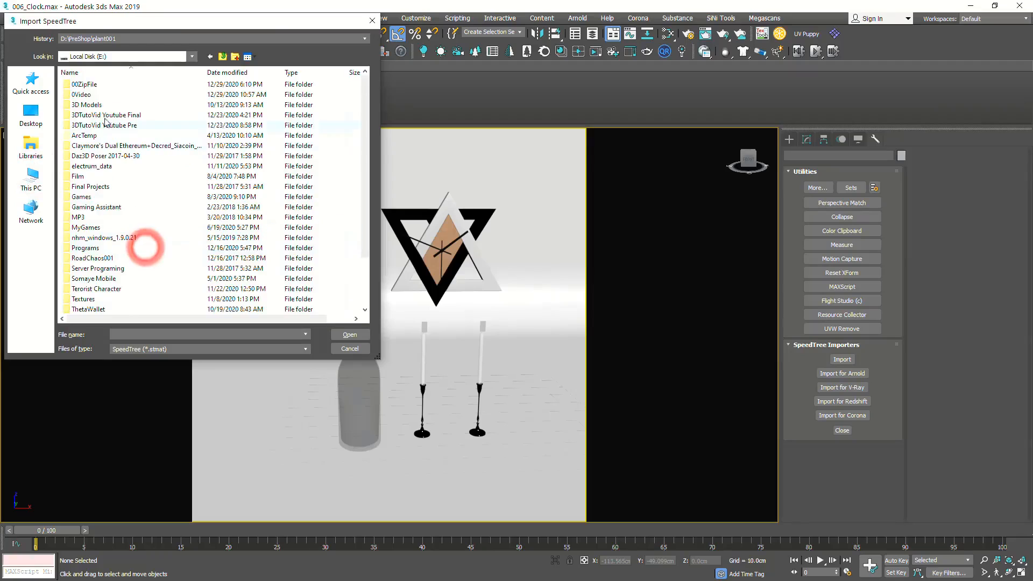
double_click(103, 125)
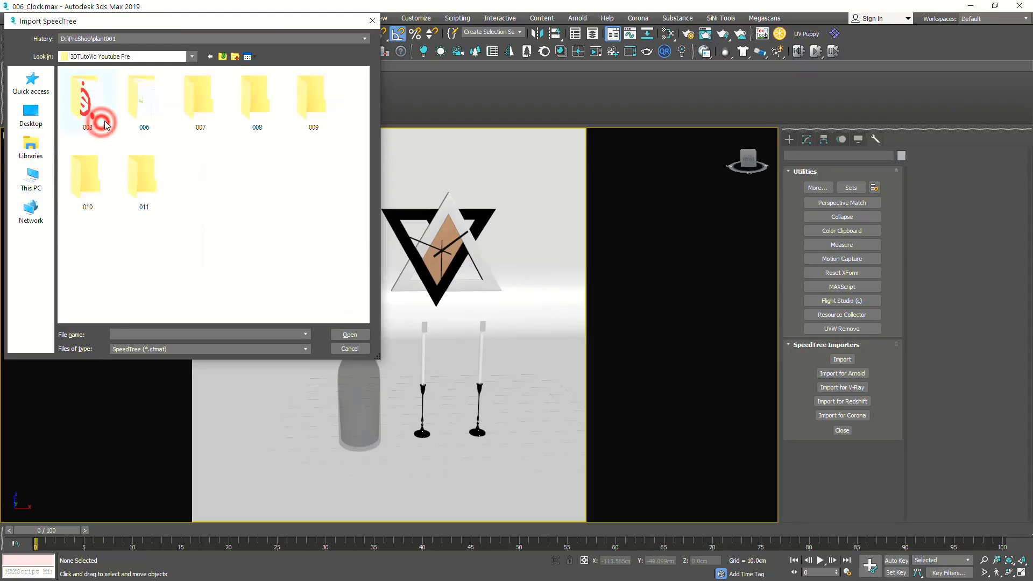
double_click(149, 102)
double_click(90, 95)
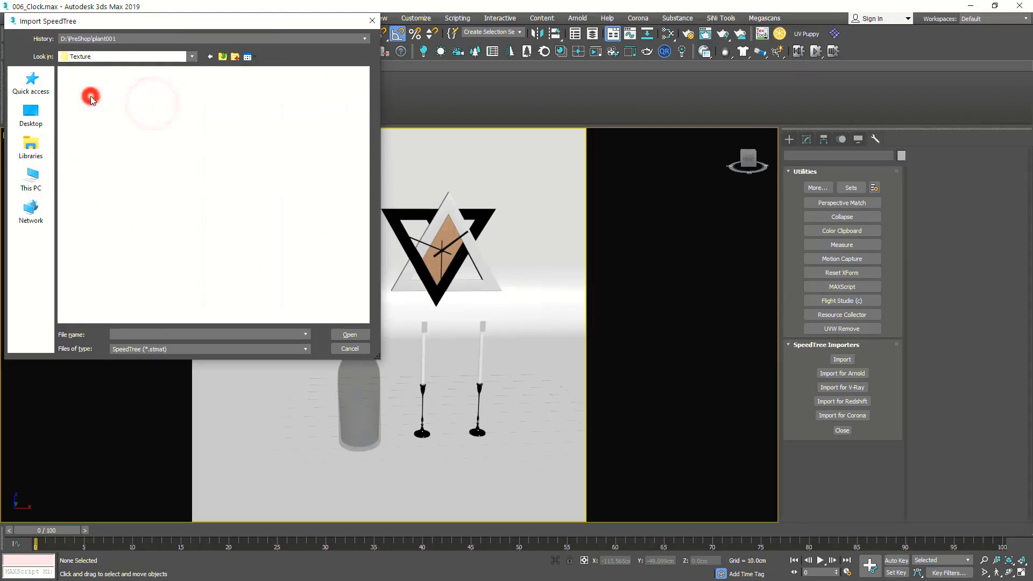
double_click(101, 113)
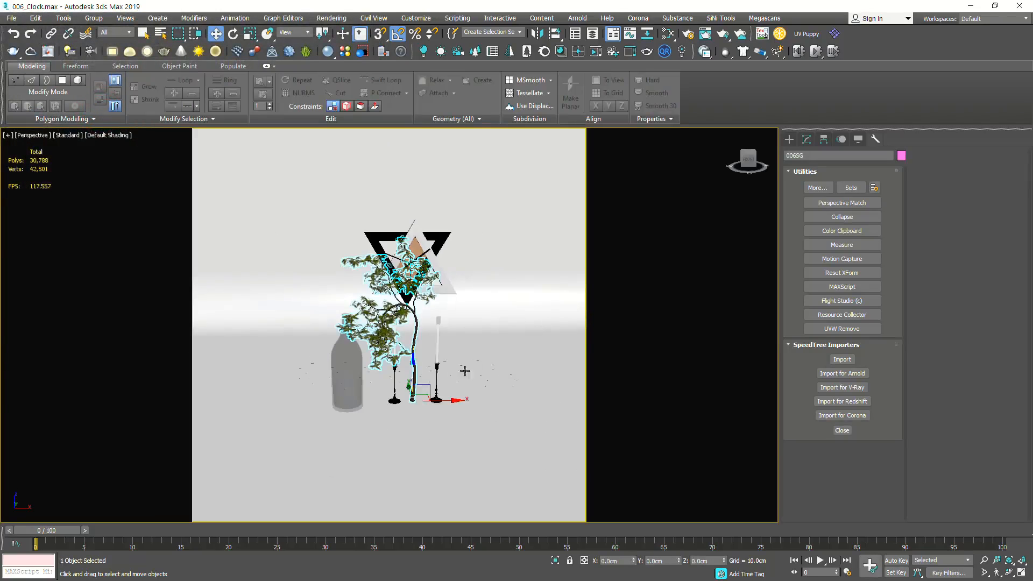
Move the imported plant over to the bottle and rotate it 180 degrees about Z
mouse_move(385, 360)
middle_down()
mouse_move(407, 359)
mouse_move(390, 366)
middle_up()
scroll(409, 370, up, 5)
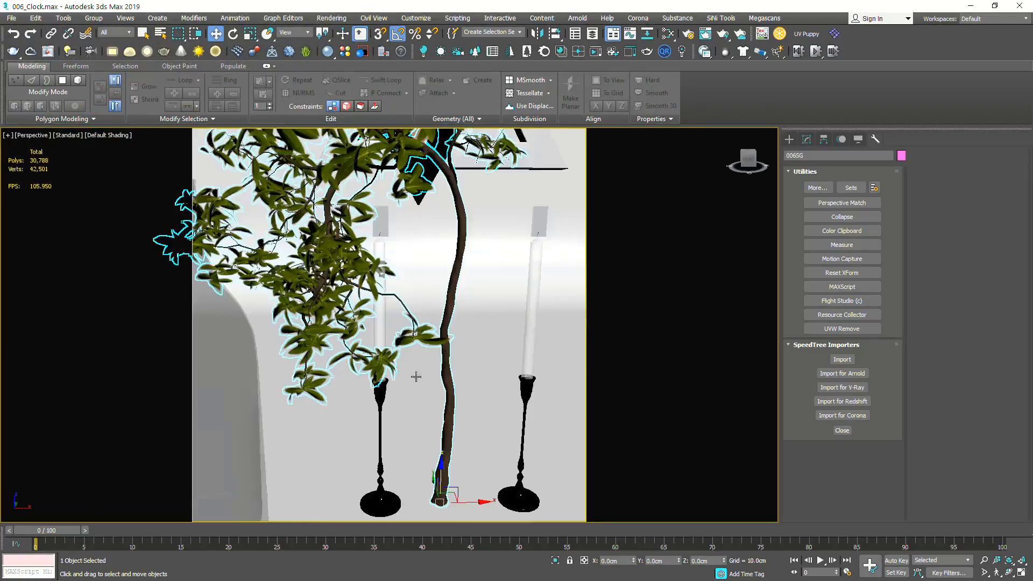
scroll(440, 403, down, 3)
drag(469, 459, 432, 461)
key(e)
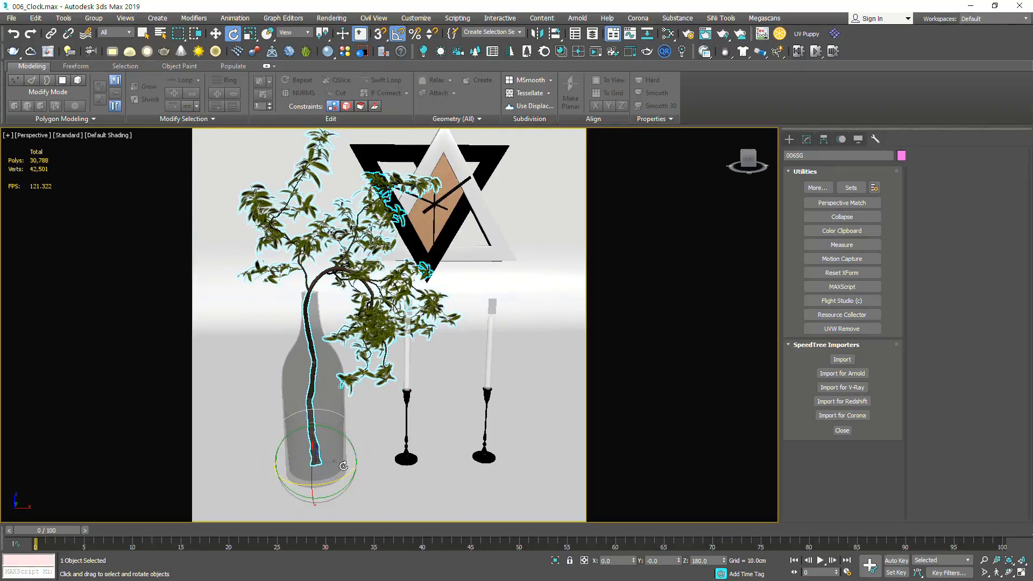
key(w)
drag(347, 463, 351, 463)
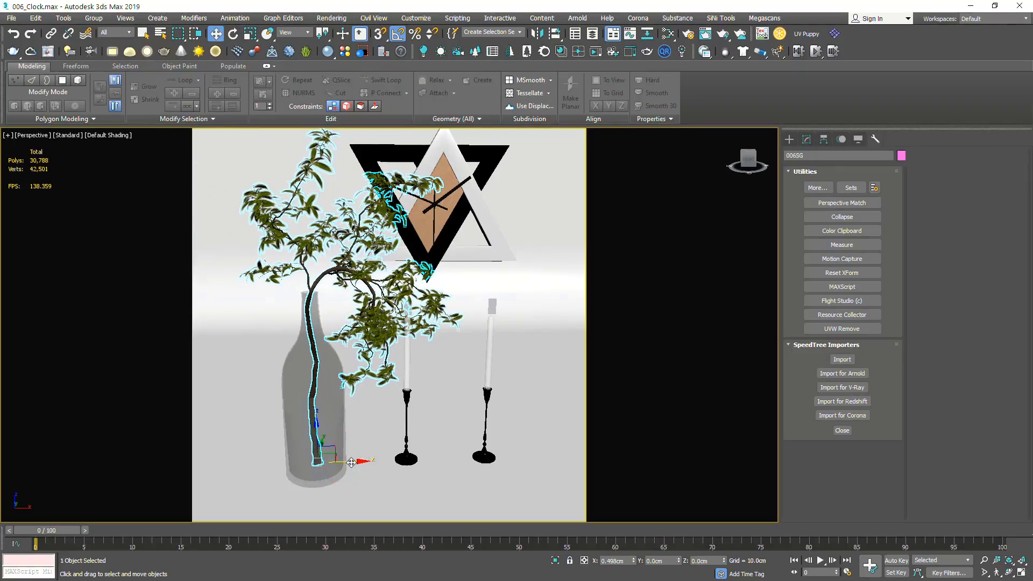
Shift the plant in depth into the bottle and raise it about 1.2 cm
alt+middle_drag(312, 410, 357, 469)
drag(353, 463, 386, 464)
scroll(375, 291, up, 3)
alt+middle_drag(422, 371, 411, 319)
scroll(411, 322, down, 3)
alt+middle_drag(416, 396, 402, 372)
drag(369, 449, 370, 442)
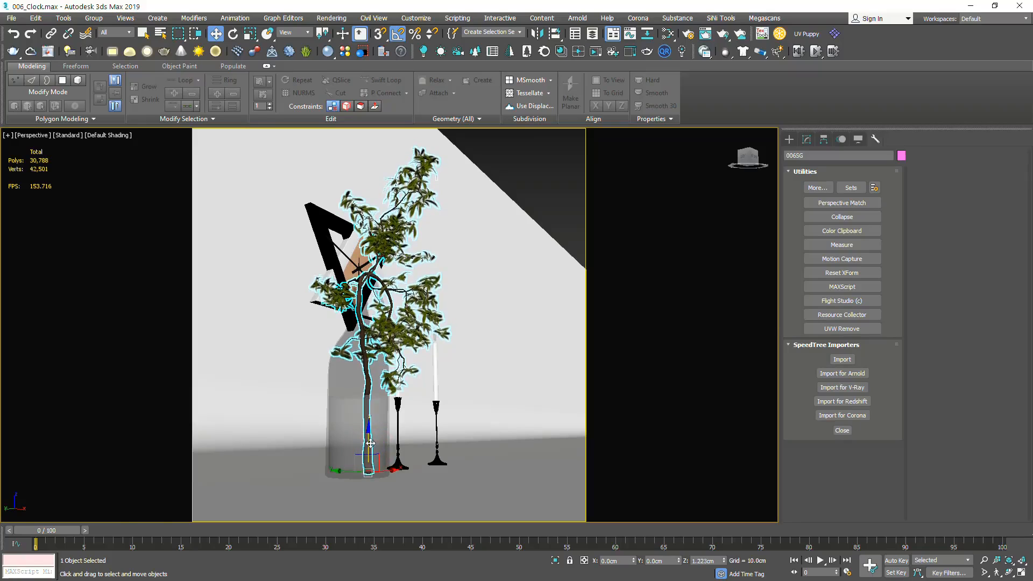
In the Front view, set the trunk base on the bottle's inner floor at about Z 1.8 cm and centre the trunk at about X -34.3 cm
key(alt+w)
key(alt+w)
scroll(437, 469, up, 6)
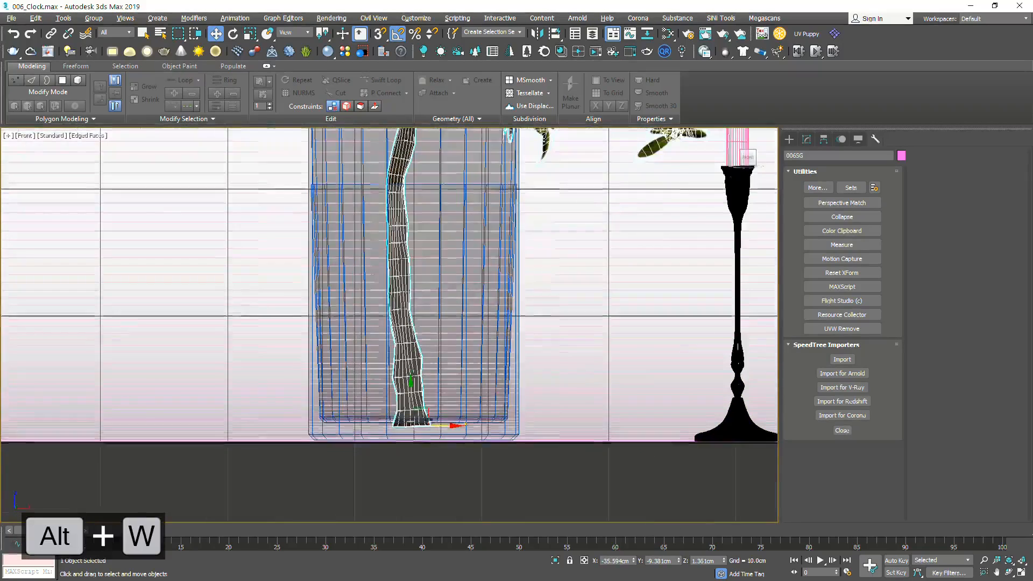
drag(397, 372, 398, 383)
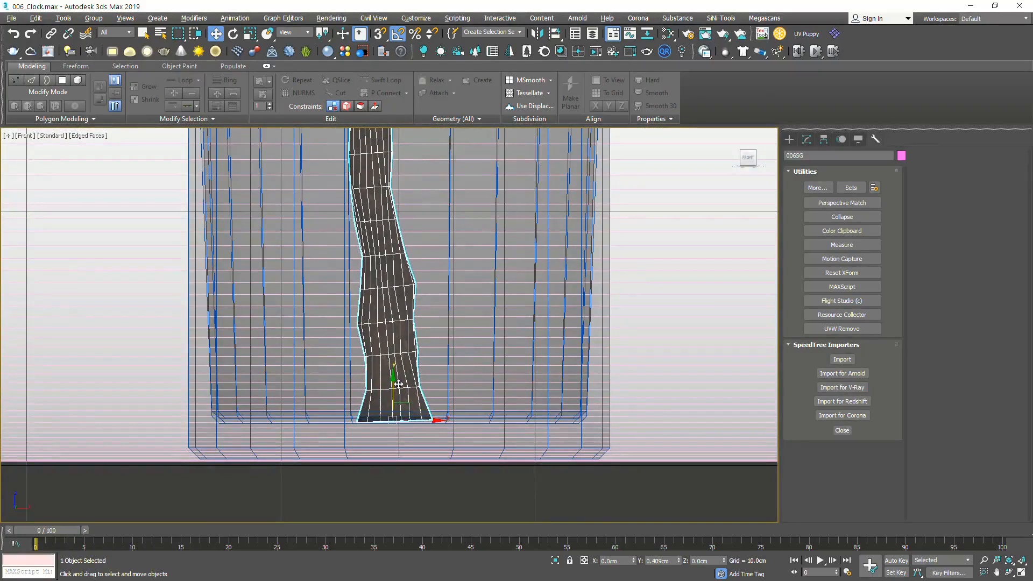
scroll(401, 386, down, 8)
scroll(423, 407, up, 4)
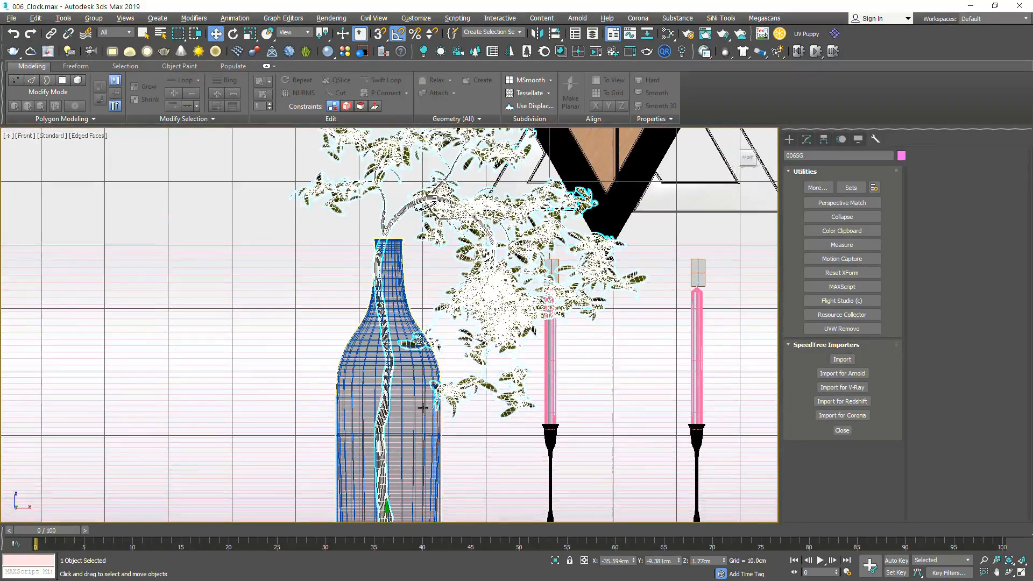
middle_drag(418, 459, 416, 423)
drag(421, 514, 429, 513)
Check in the Left view how the plant's trunk passes through the bottle neck
key(alt+w)
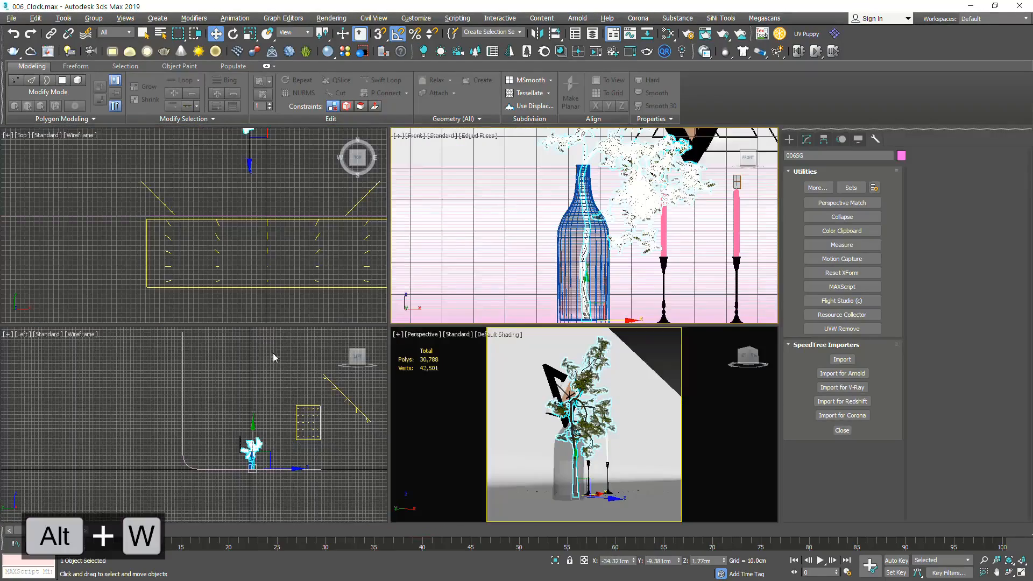
right_click(266, 408)
key(alt+w)
scroll(482, 398, up, 10)
middle_drag(557, 407, 494, 364)
scroll(516, 395, up, 6)
middle_drag(564, 275, 505, 4)
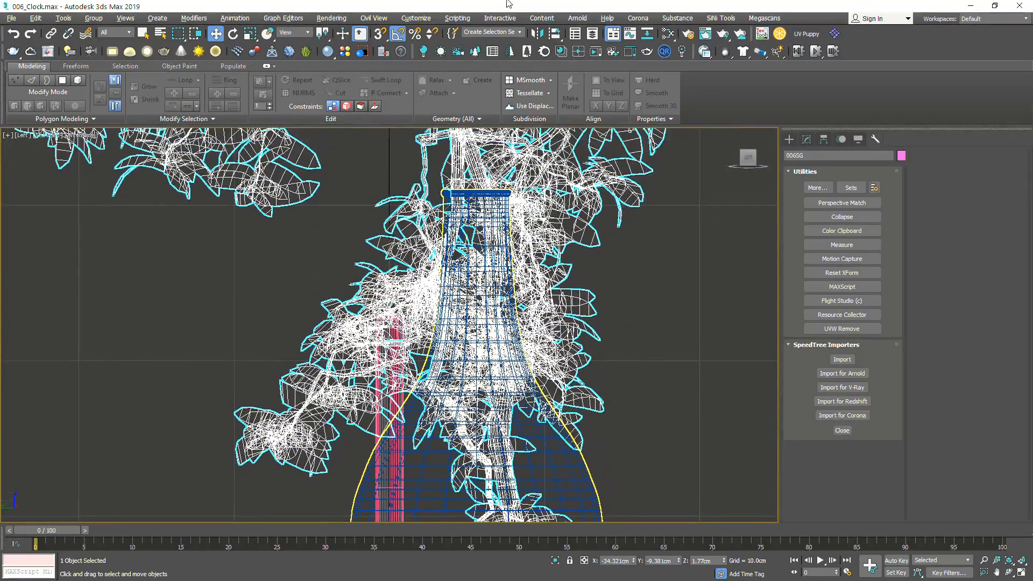
key(alt+w)
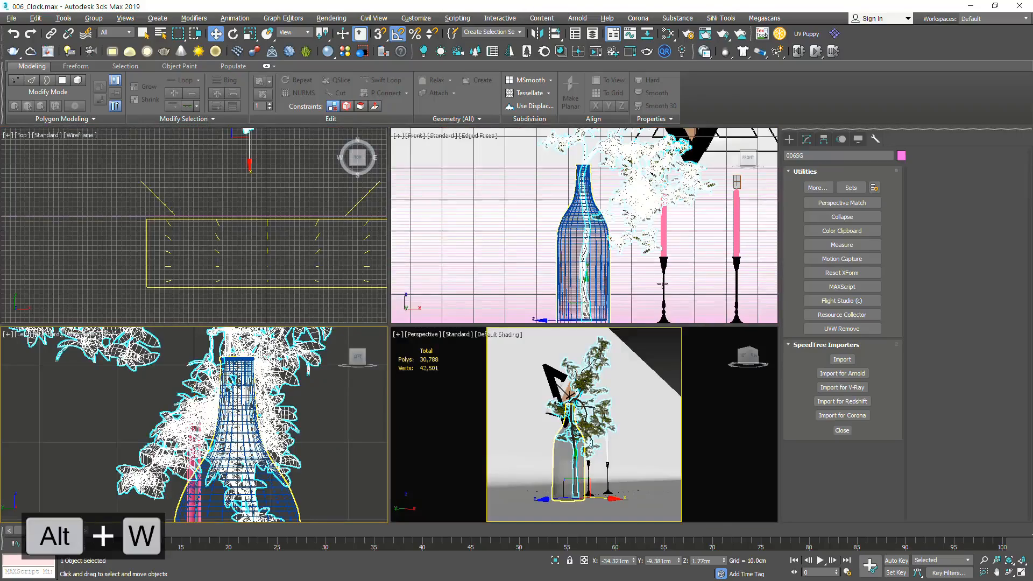
Examine the plant's branches in the Perspective view and frame the bottle, clock and candles from the front
middle_click(602, 370)
key(alt+w)
right_click(612, 378)
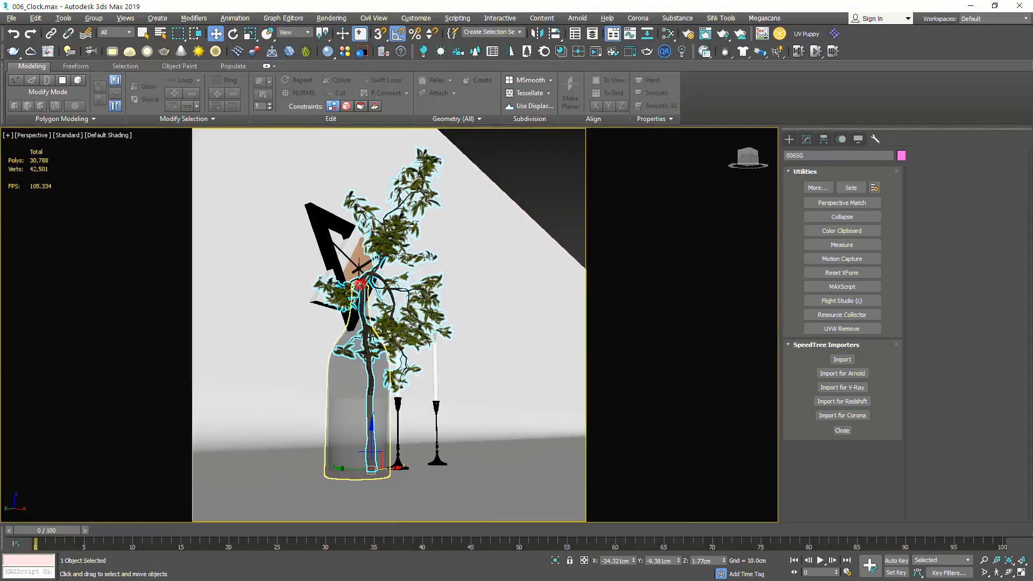
alt+middle_drag(360, 284, 369, 311)
scroll(369, 312, up, 10)
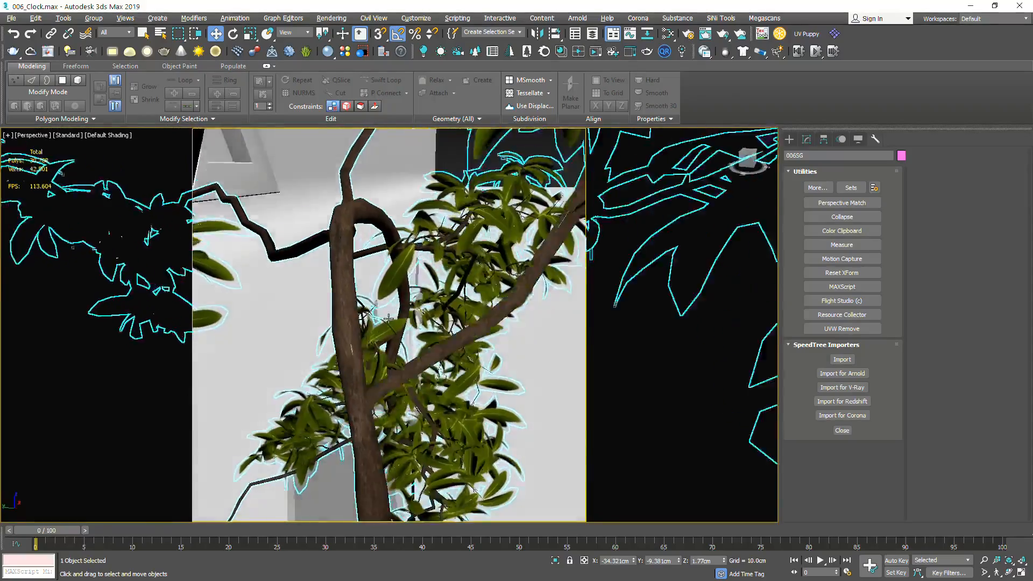
scroll(392, 324, down, 10)
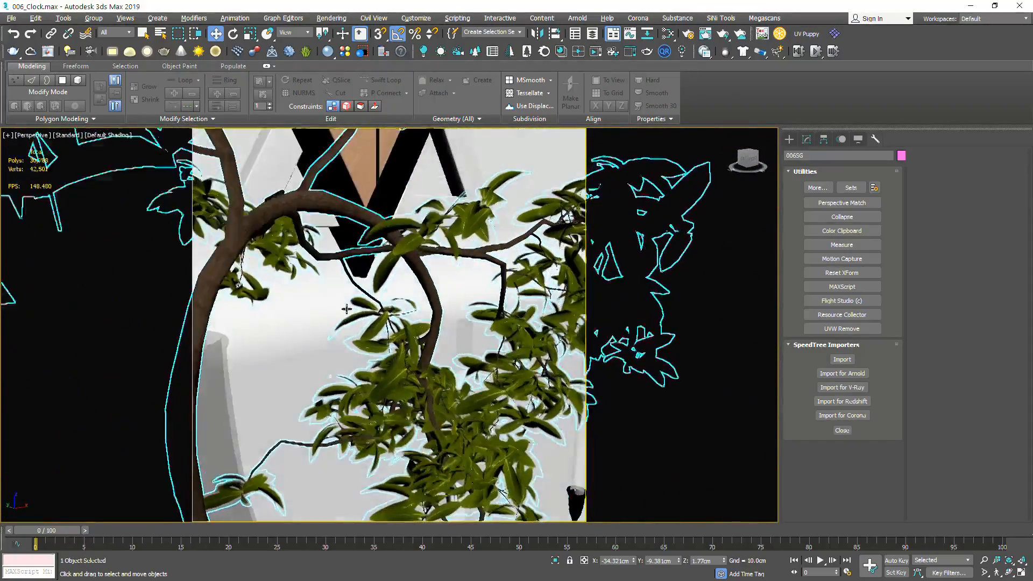
scroll(357, 321, up, 5)
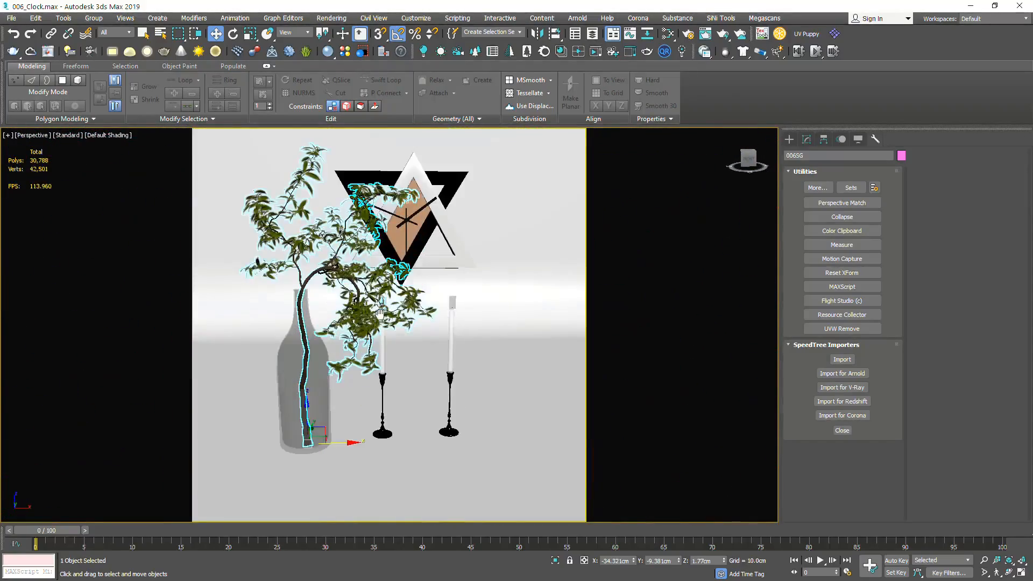
scroll(380, 312, up, 4)
scroll(393, 326, down, 4)
alt+middle_drag(423, 352, 424, 389)
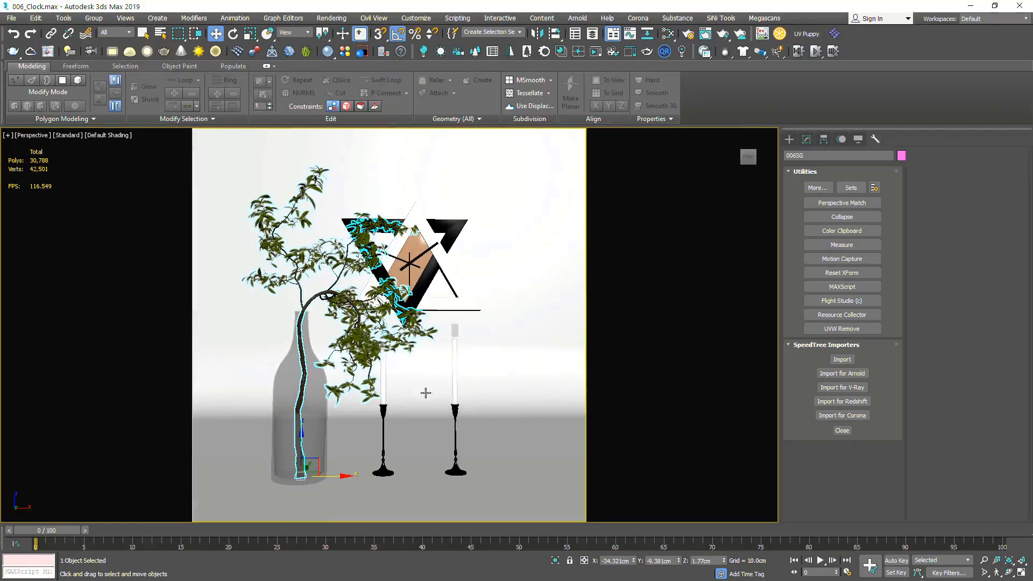
scroll(425, 393, up, 2)
middle_drag(424, 388, 424, 391)
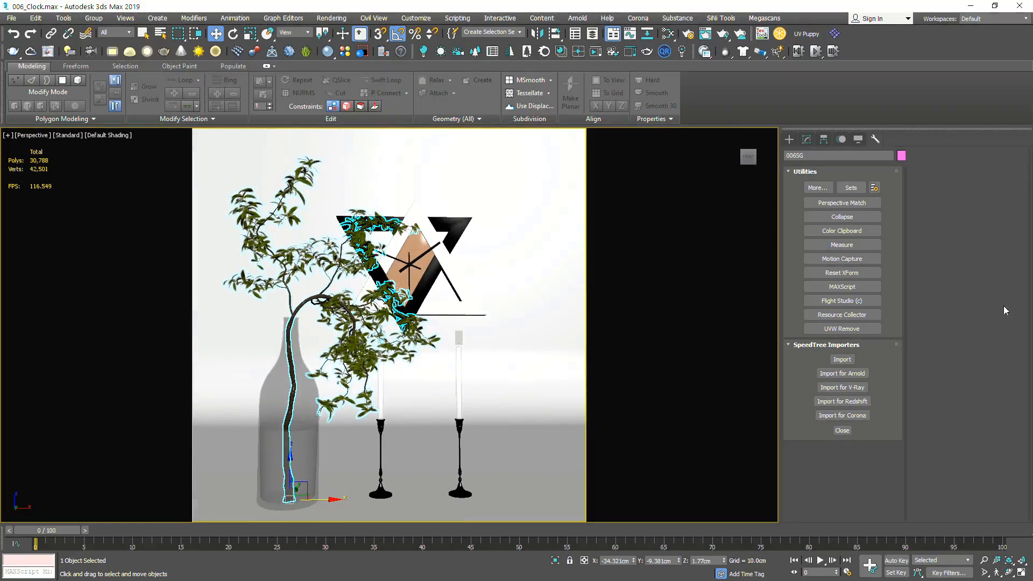
Delete the plant's old Bark_Mat and Leaf_Mat standard material nodes from the Slate Material Editor view
key(m)
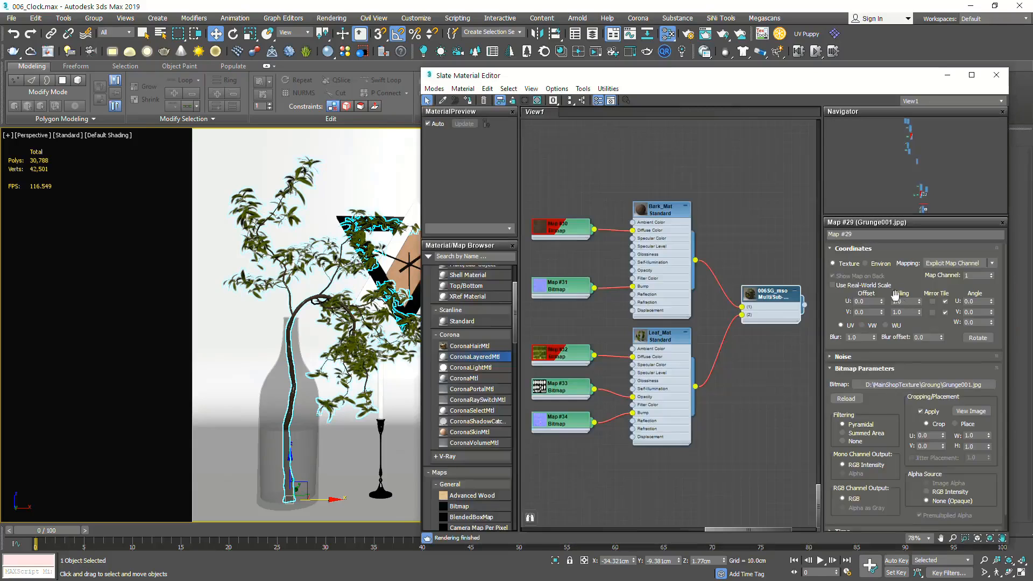
scroll(699, 346, down, 3)
drag(586, 459, 581, 456)
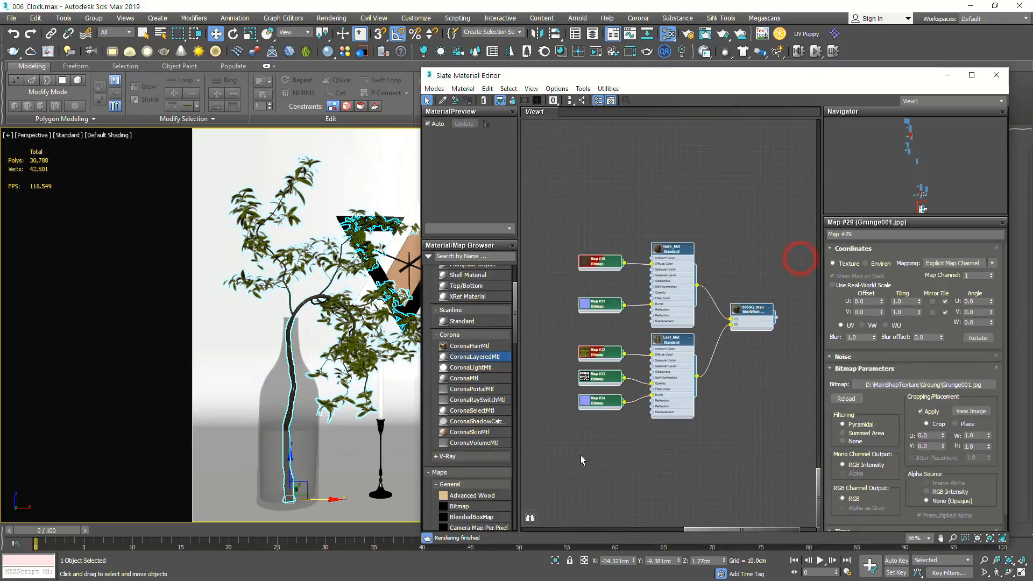
key(Delete)
Pick the material from the plant in the viewport to load its Corona bark and leaf network into the Slate editor
click(441, 100)
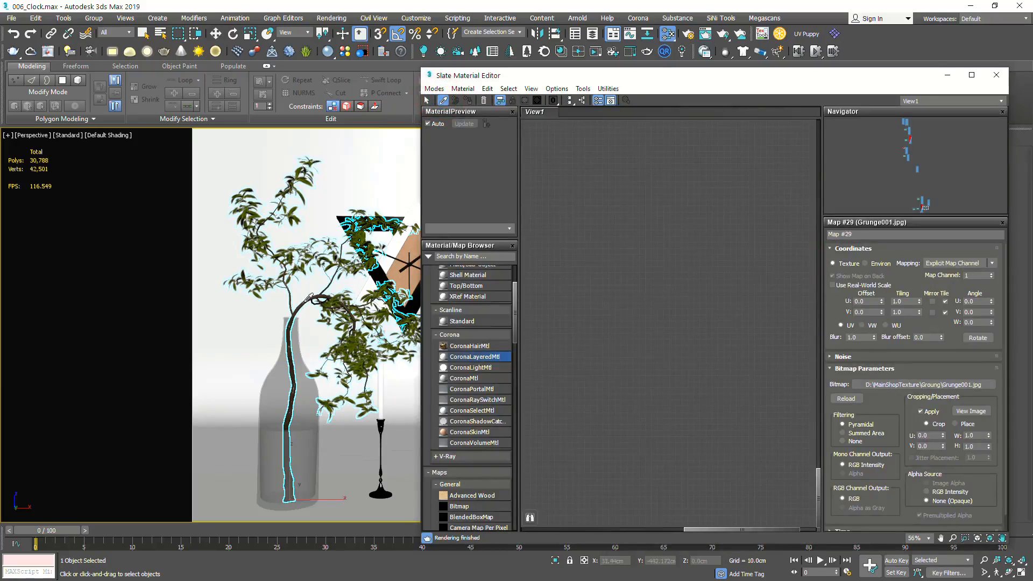
click(306, 300)
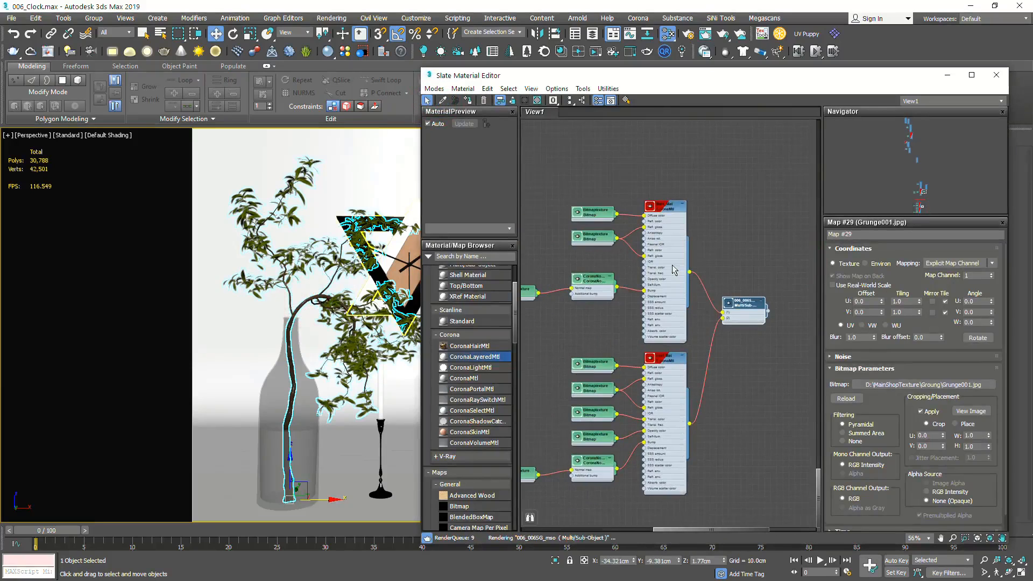
middle_drag(710, 243, 747, 225)
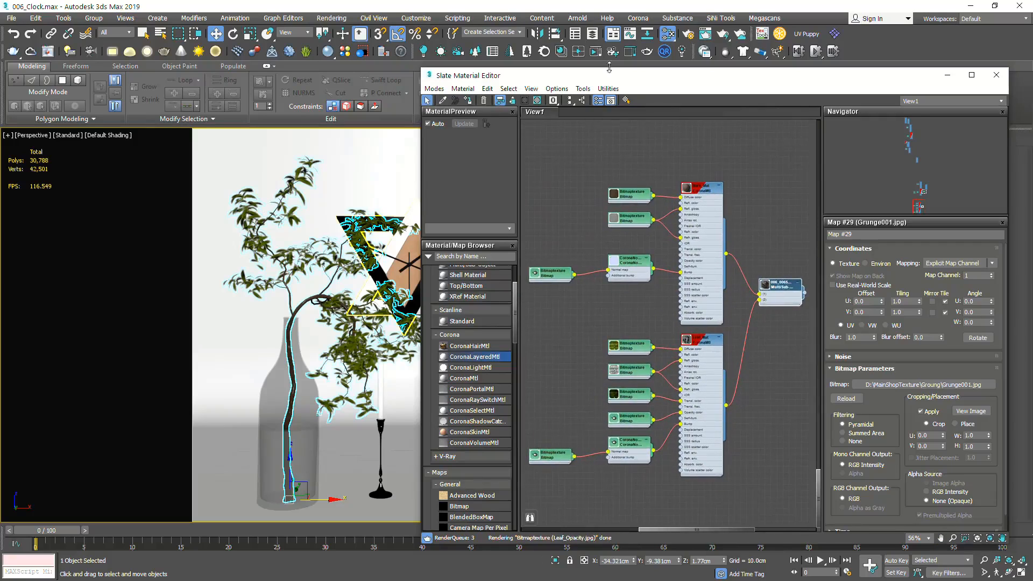
Start a Corona interactive render of the scene and enlarge the frame buffer to 764×764 px
click(596, 53)
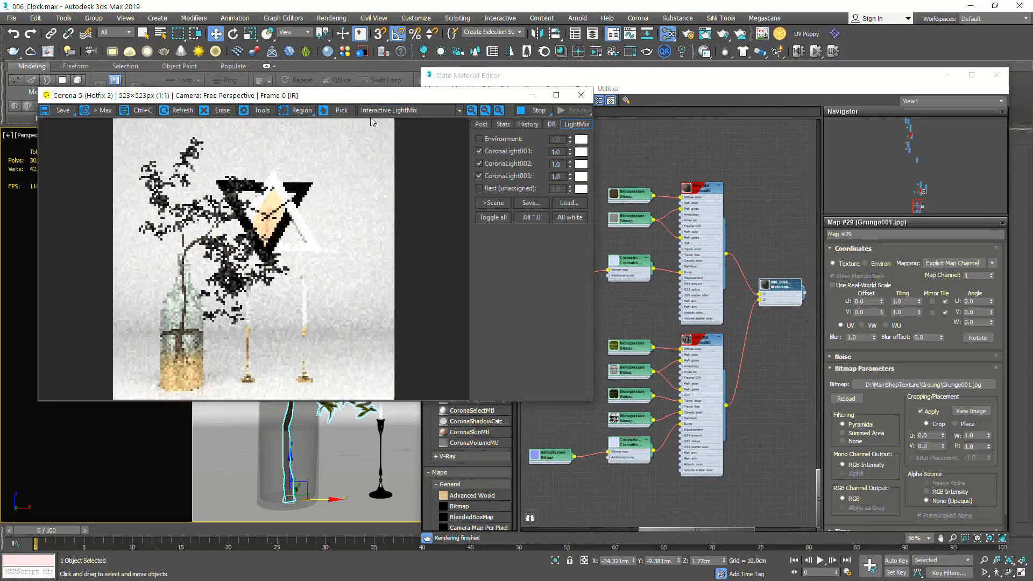
drag(593, 401, 679, 531)
drag(507, 95, 482, 71)
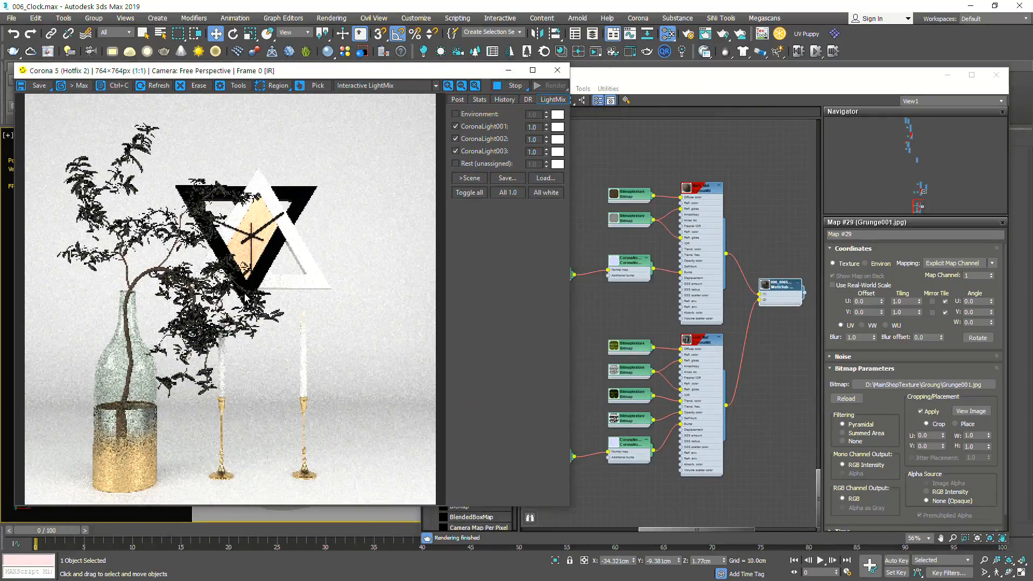
Disconnect the gloss bitmap from Bark_Mat's refraction glossiness input and move its node up beneath the diffuse bitmap
click(707, 85)
scroll(661, 215, up, 2)
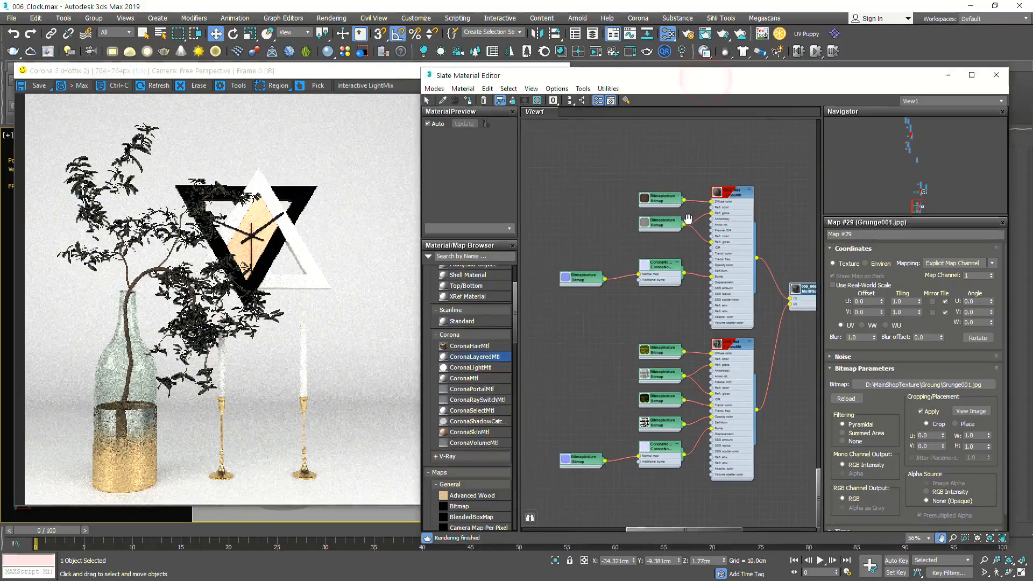
scroll(710, 235, up, 3)
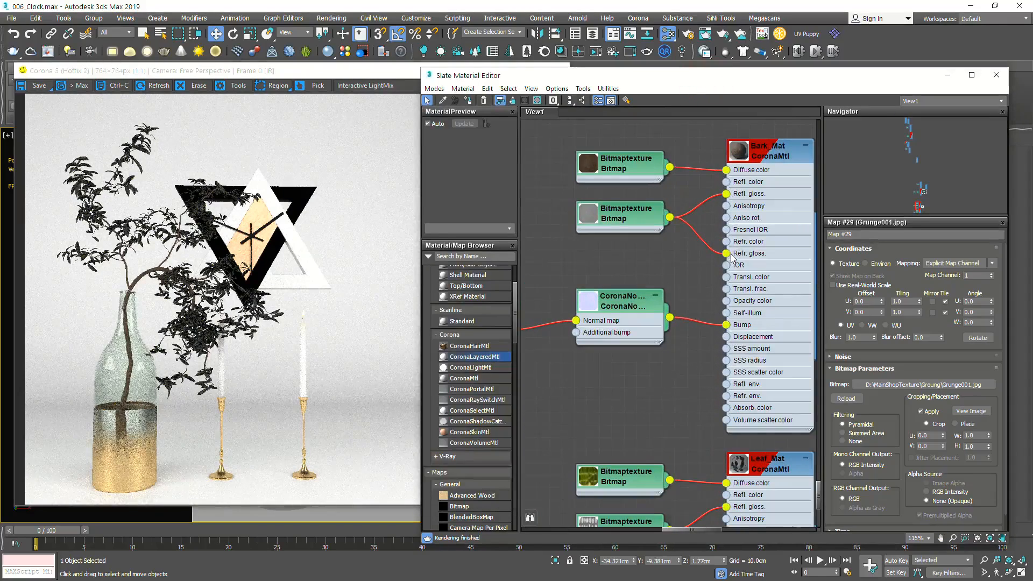
drag(727, 253, 695, 256)
drag(642, 214, 638, 202)
Reload the Bark_Gloss bitmap with its gamma overridden to 1.0
double_click(637, 202)
click(922, 385)
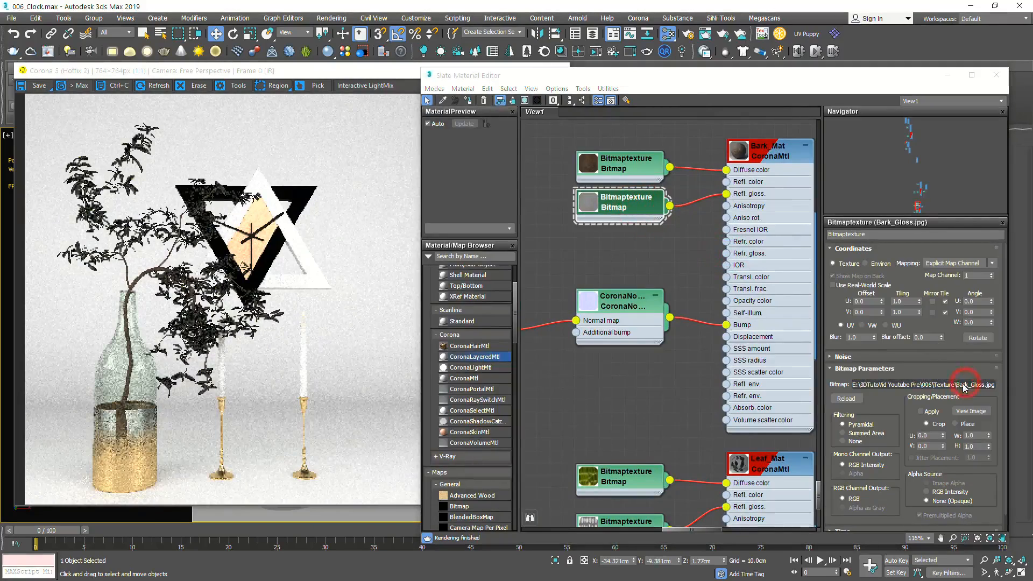
click(512, 381)
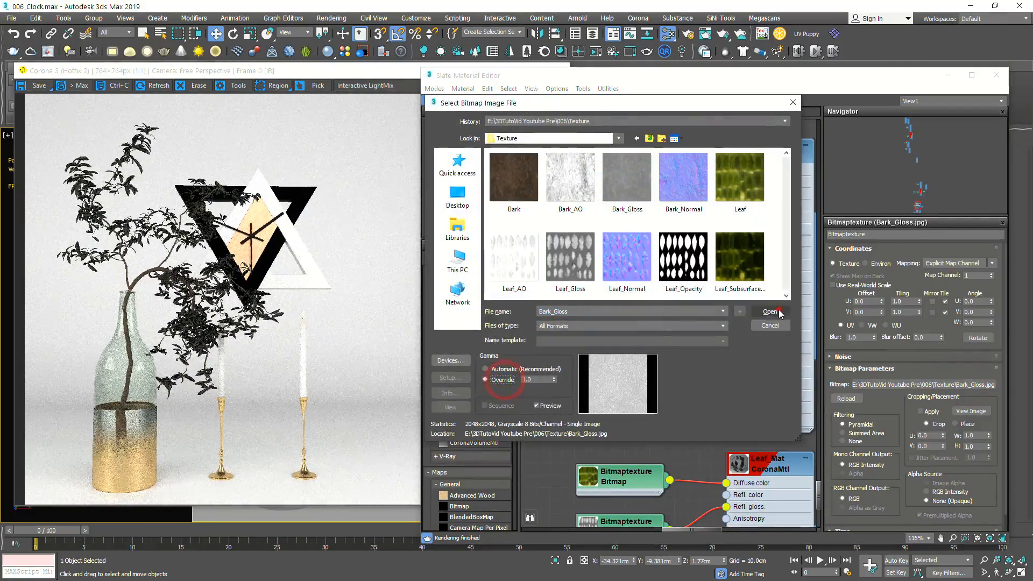
click(770, 312)
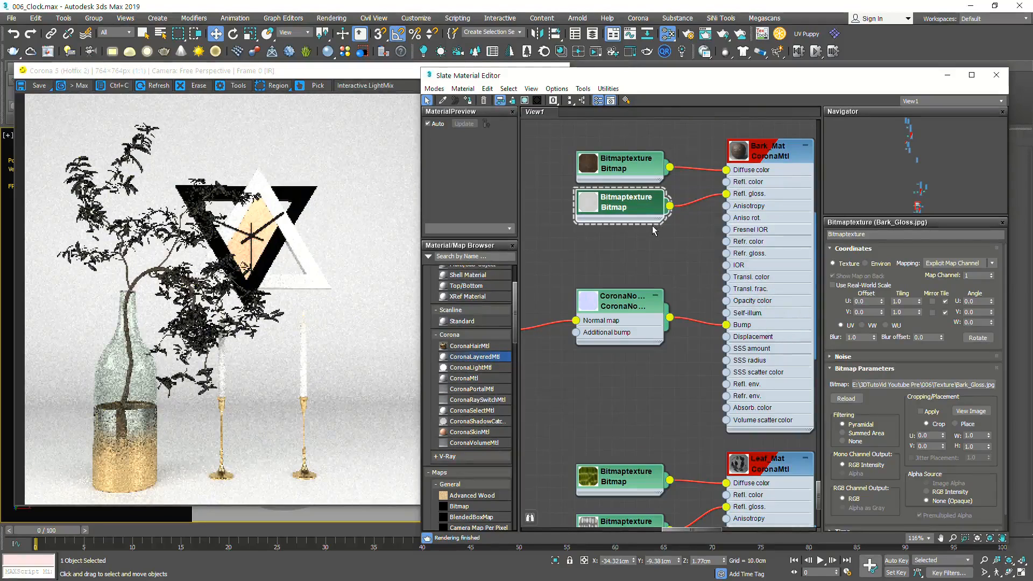
Enlarge the preview in the Bark_Mat node and show the material's parameters
double_click(760, 150)
drag(767, 154, 748, 76)
middle_drag(743, 195, 685, 259)
scroll(684, 260, up, 3)
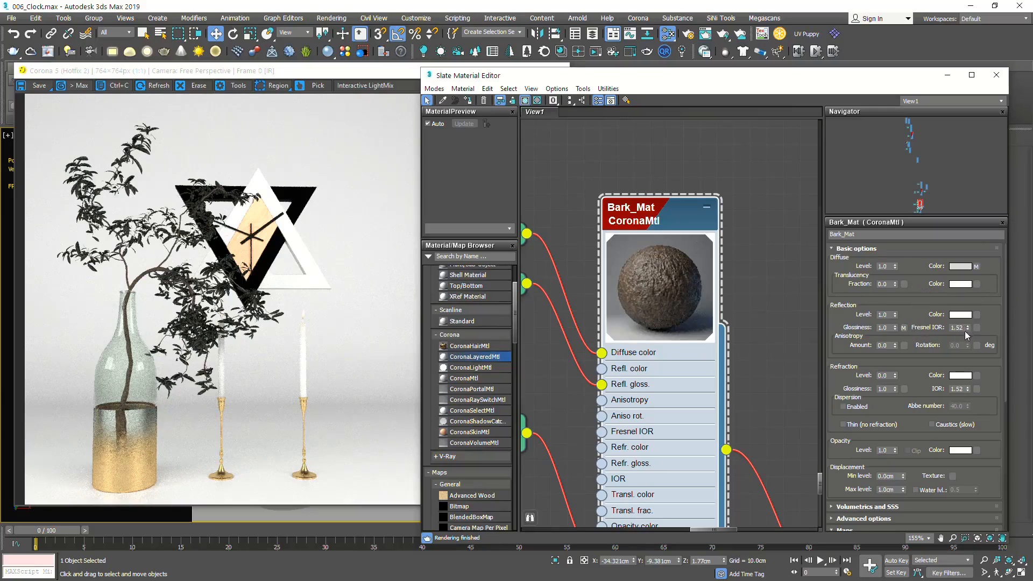
Try reflection Fresnel IOR values of 2.0 and 1.25 on Bark_Mat, and settle on 1.33
double_click(962, 327)
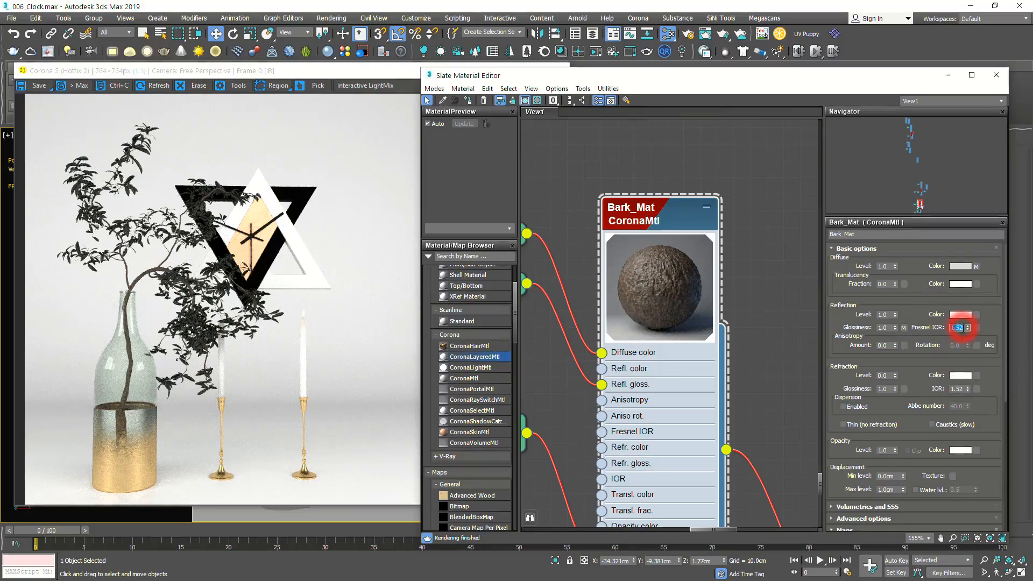
key(Return)
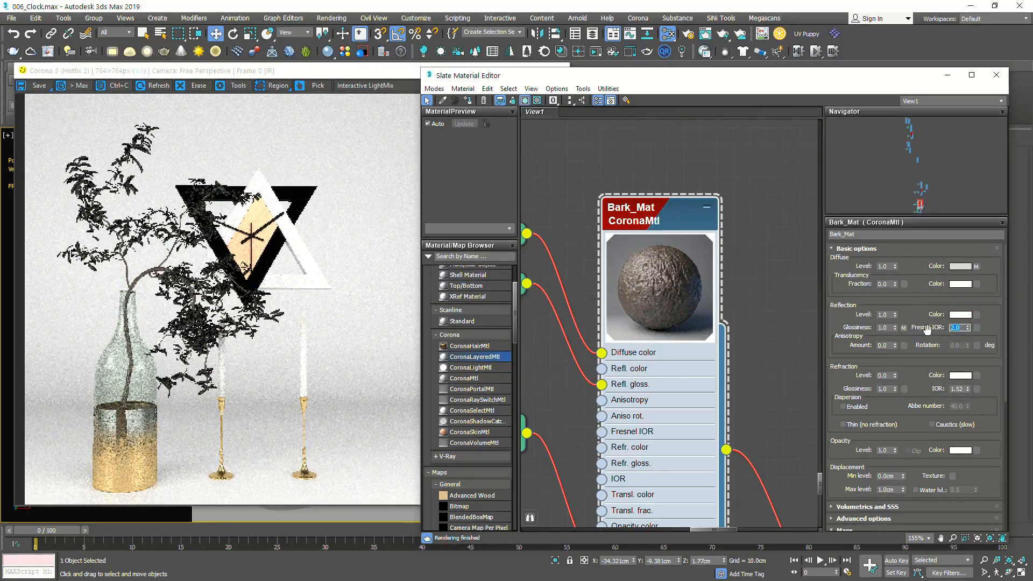
text(1.25)
key(Return)
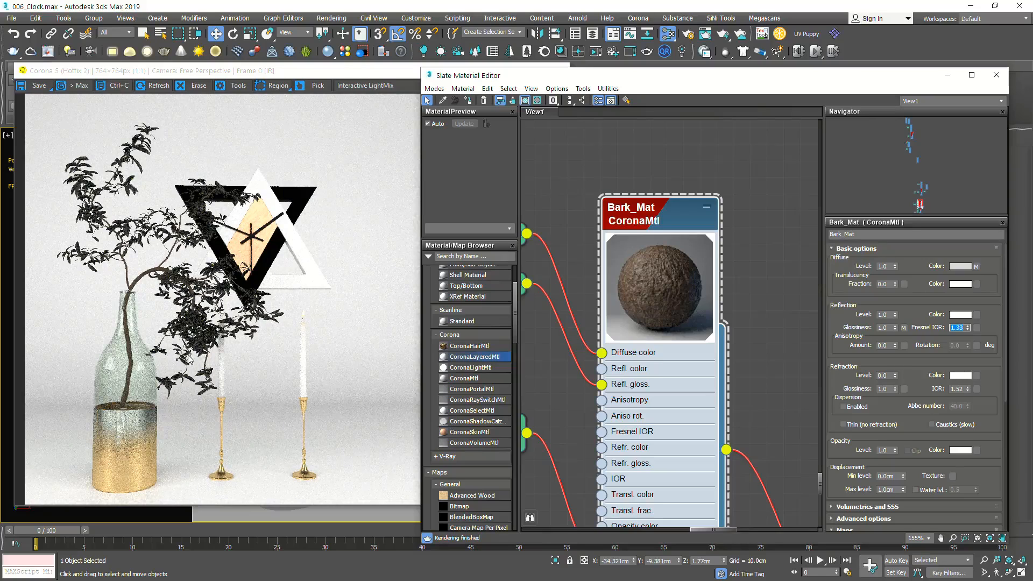
Enlarge the preview in the Leaf_Mat node and show the material's parameters
scroll(672, 342, down, 3)
scroll(716, 466, down, 2)
middle_drag(716, 457, 691, 235)
middle_drag(664, 363, 668, 289)
scroll(667, 292, up, 2)
double_click(643, 283)
mouse_move(661, 282)
mouse_down()
mouse_move(663, 315)
mouse_move(651, 299)
mouse_up()
middle_drag(663, 341, 713, 270)
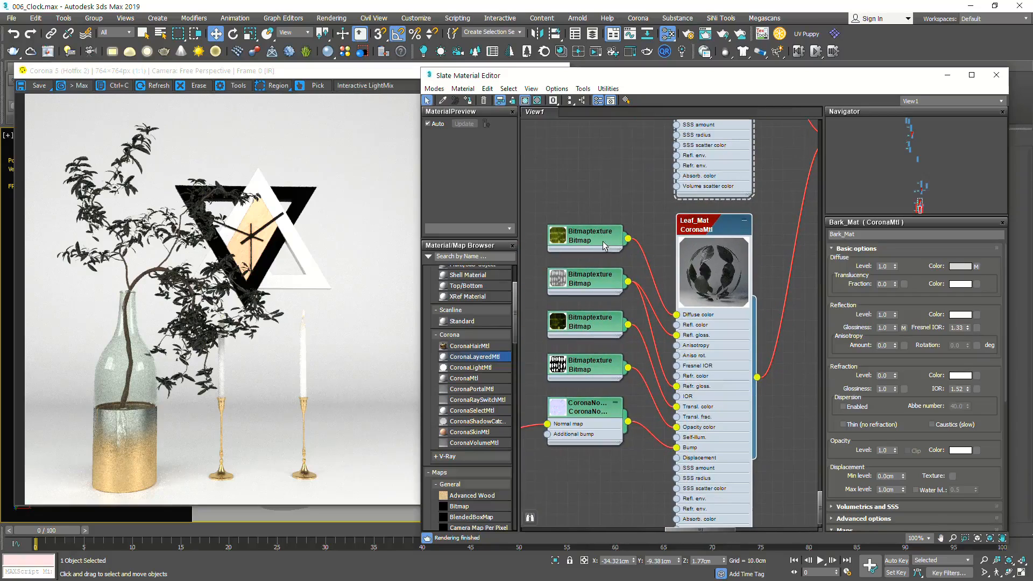
double_click(603, 246)
double_click(719, 226)
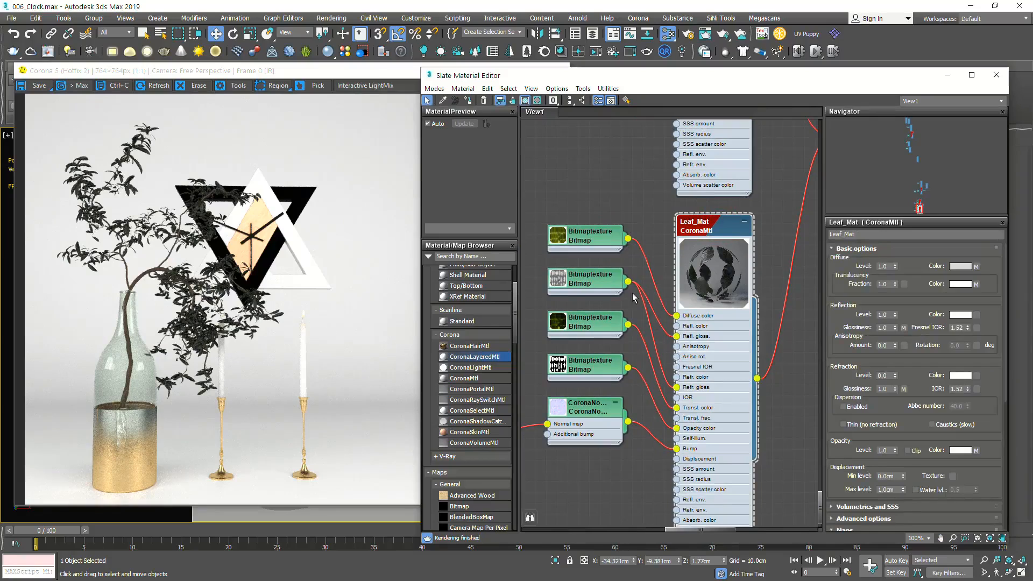
View the Leaf_Gloss bitmap image and reload the file with its gamma overridden to 1.0
double_click(599, 285)
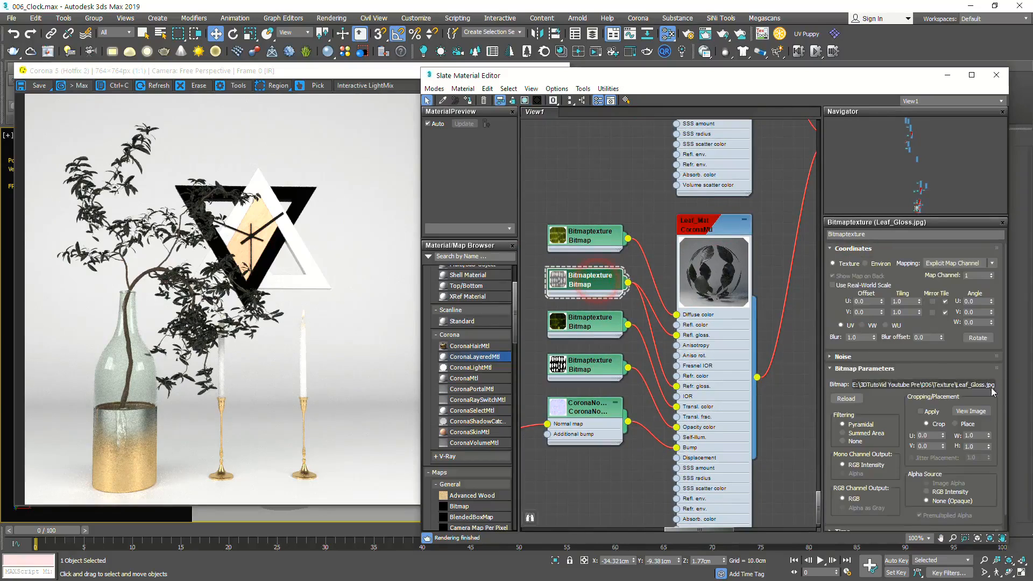
click(972, 411)
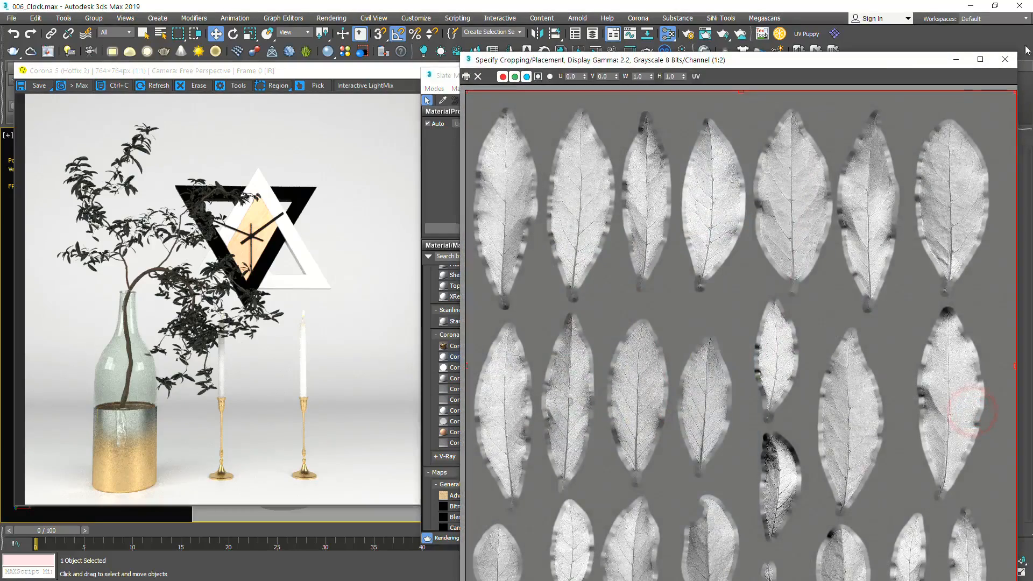
click(1005, 59)
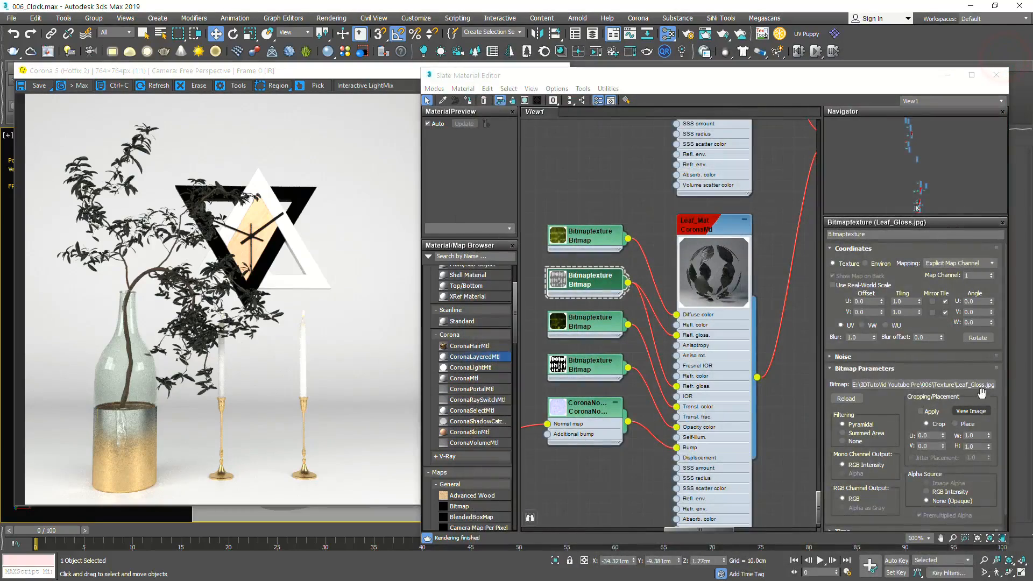
click(963, 384)
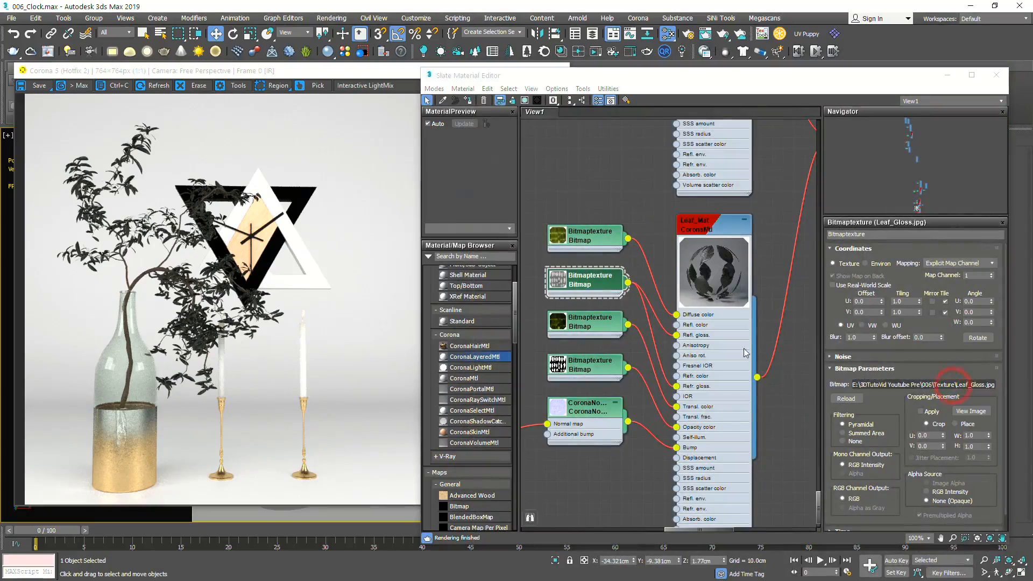
click(502, 381)
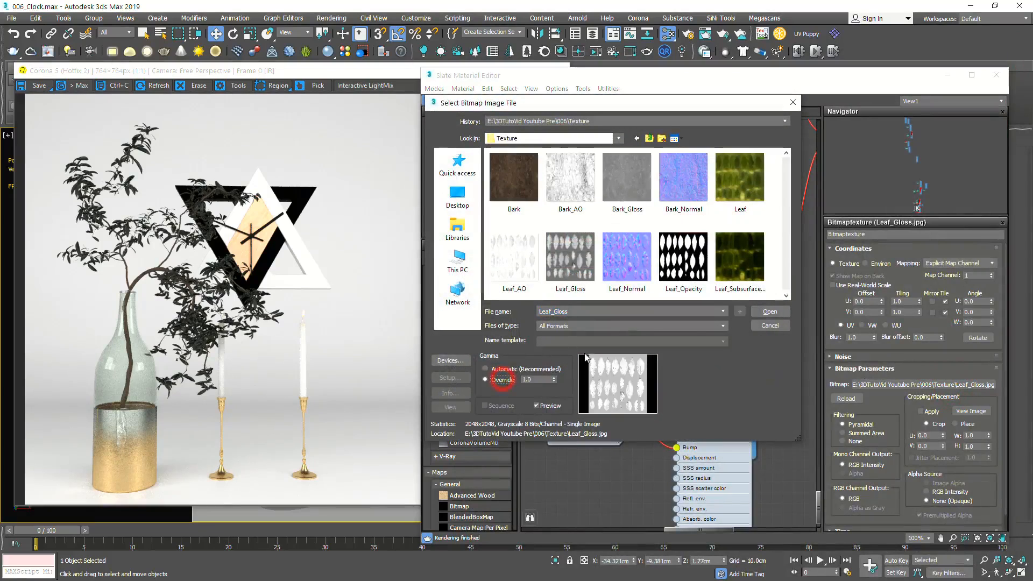
click(770, 316)
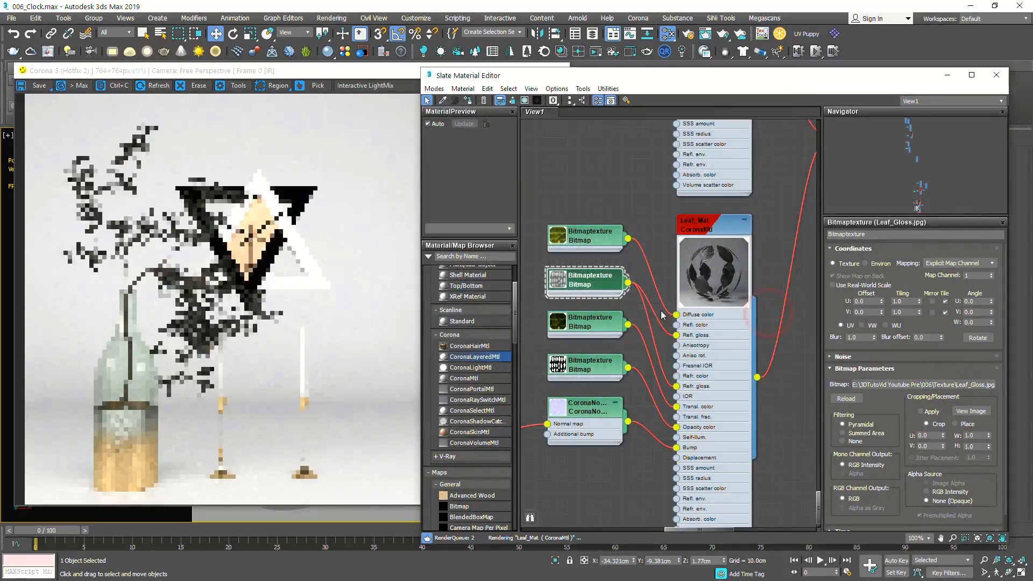
Set Leaf_Mat's translucency fraction to 0.15 and shift its subsurface color and opacity bitmap nodes away from the material
click(590, 323)
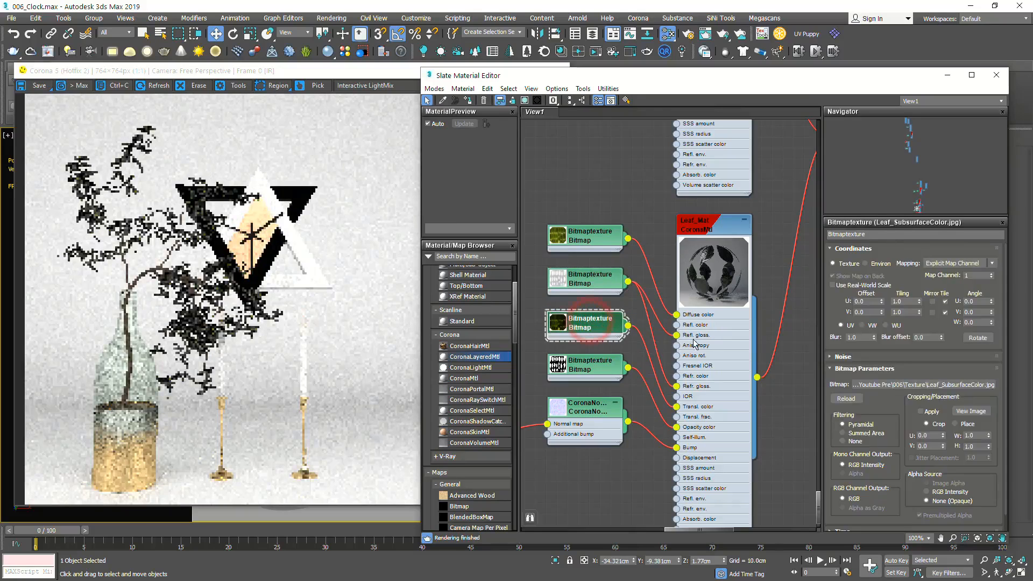
mouse_move(606, 321)
mouse_down()
mouse_move(596, 329)
mouse_move(600, 321)
mouse_up()
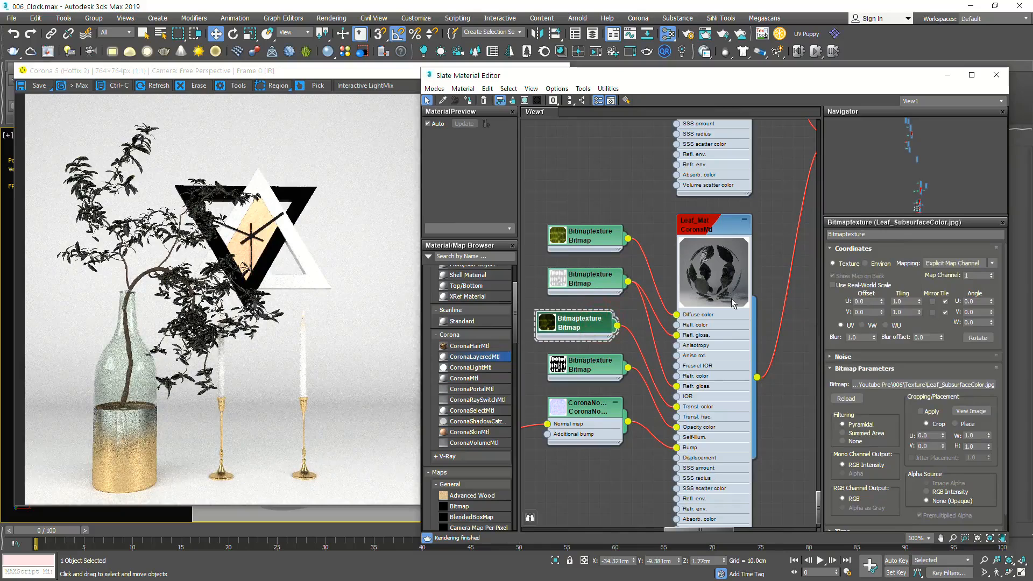
click(705, 226)
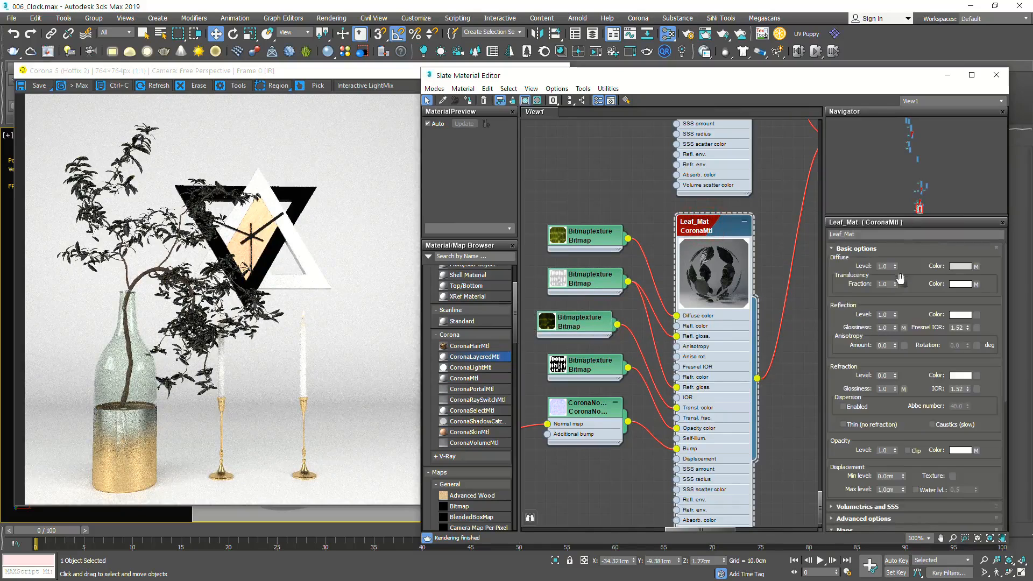
mouse_move(890, 284)
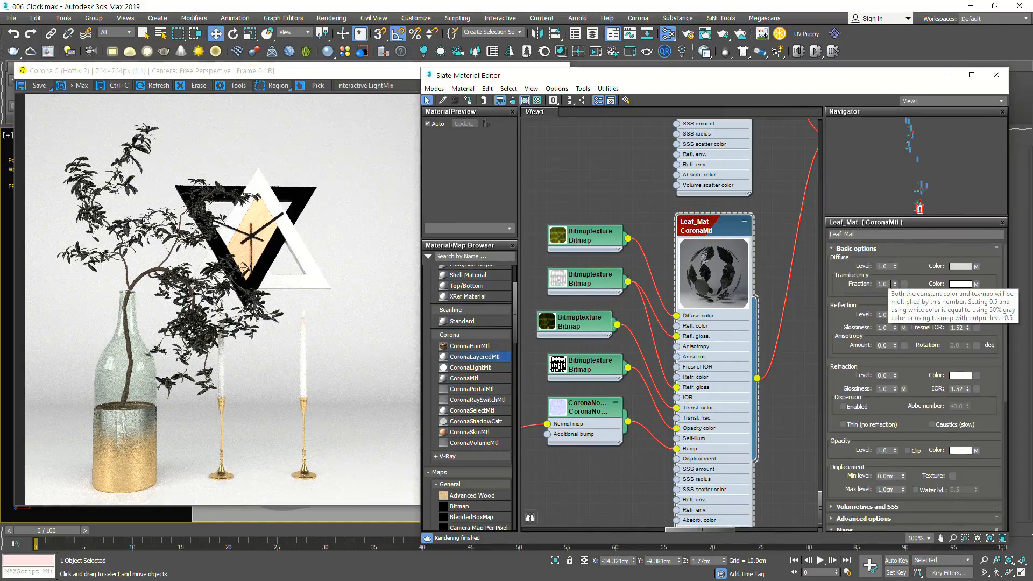
click(891, 284)
drag(887, 283, 851, 279)
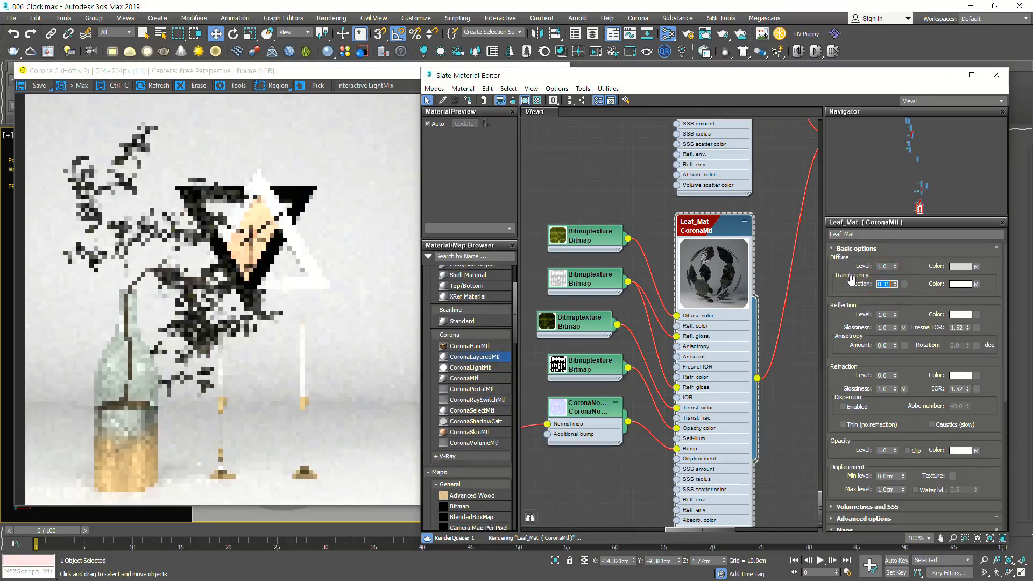
drag(602, 373, 591, 364)
Turn off Add gamma to input in the leaf's CoronaNormal map and reload Leaf_Normal with gamma overridden to 1.0
click(589, 410)
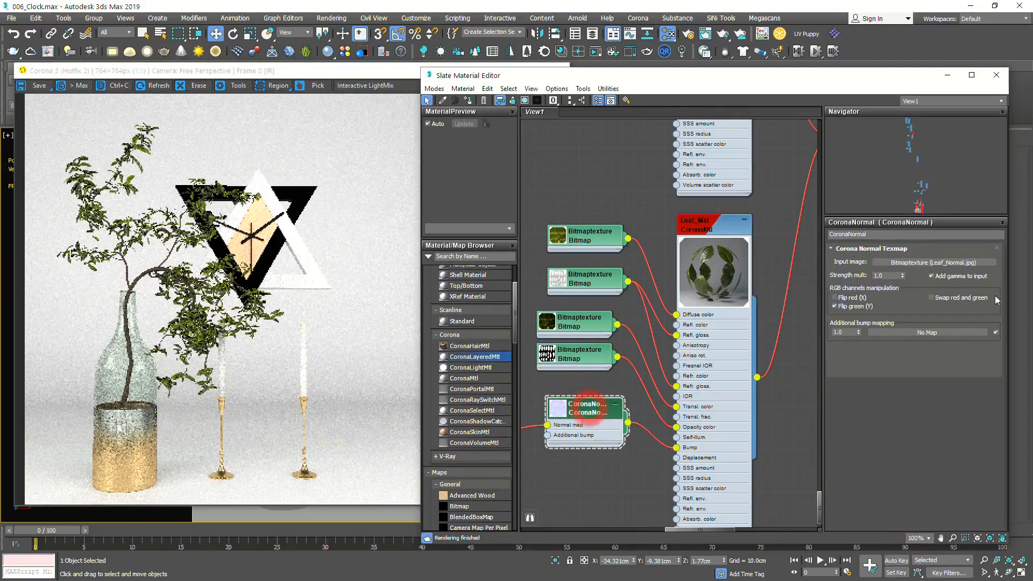
click(952, 276)
middle_drag(619, 404, 783, 350)
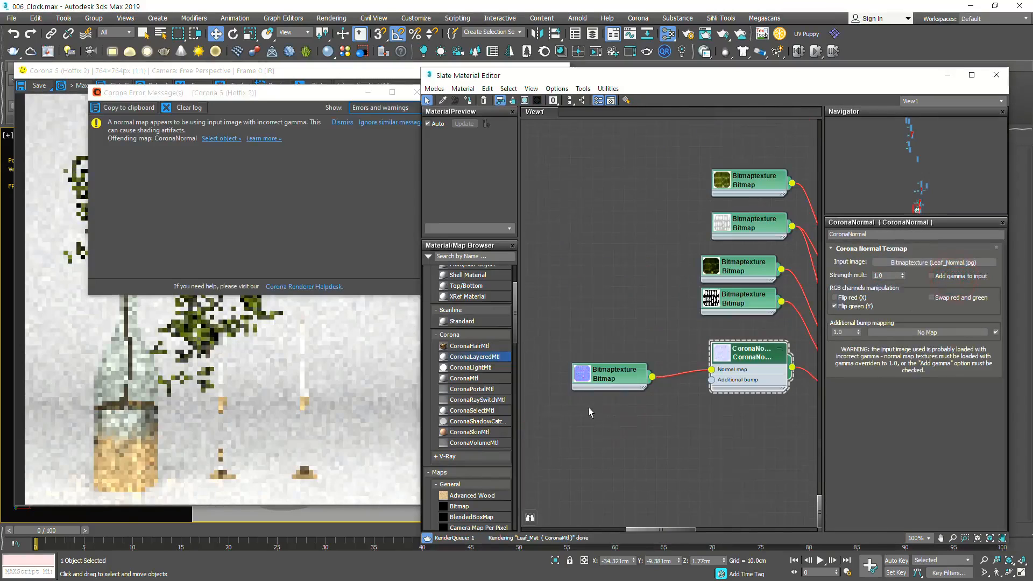
click(606, 371)
click(965, 385)
click(511, 382)
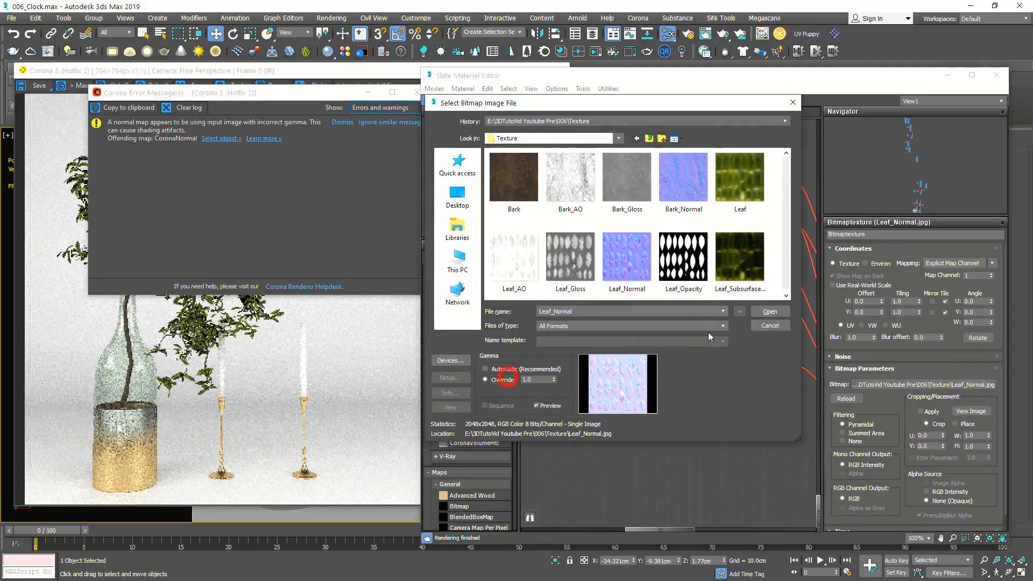
click(770, 311)
Turn off Add gamma to input in the bark's CoronaNormal map and reload Bark_Normal with gamma overridden to 1.0
middle_drag(722, 251, 677, 483)
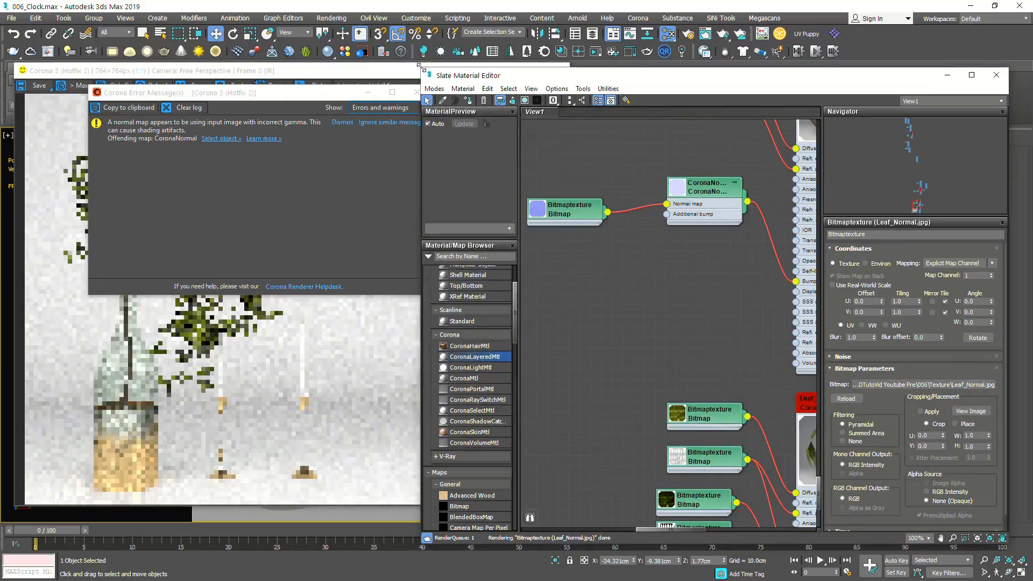
middle_drag(655, 228, 665, 332)
click(724, 293)
double_click(723, 293)
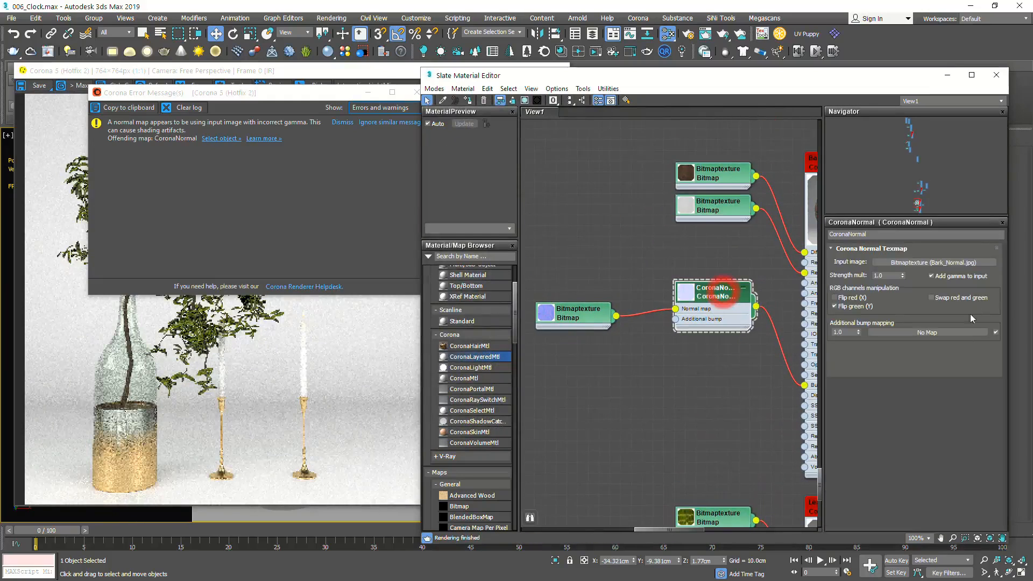
click(968, 277)
click(585, 312)
double_click(585, 315)
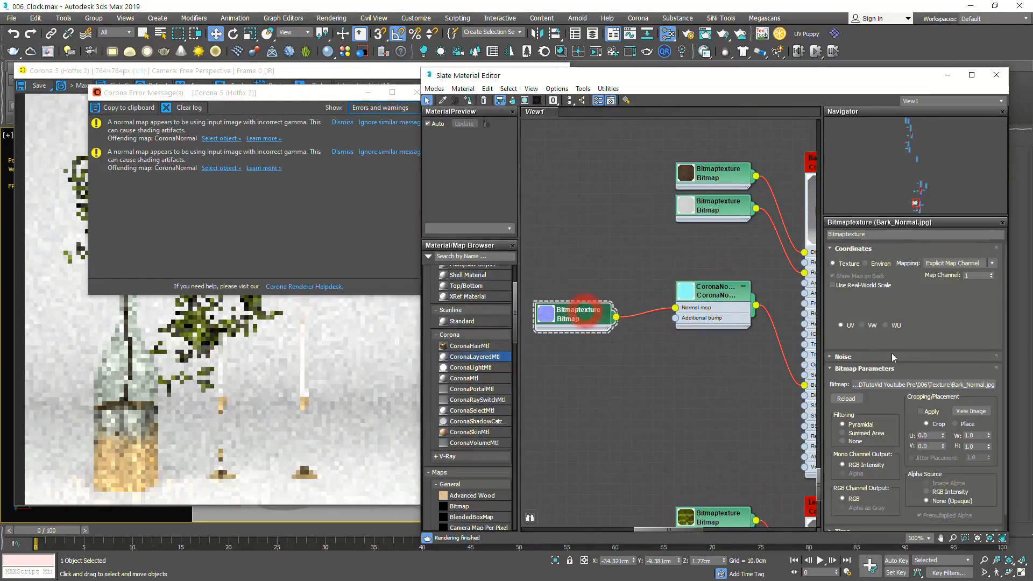
click(962, 386)
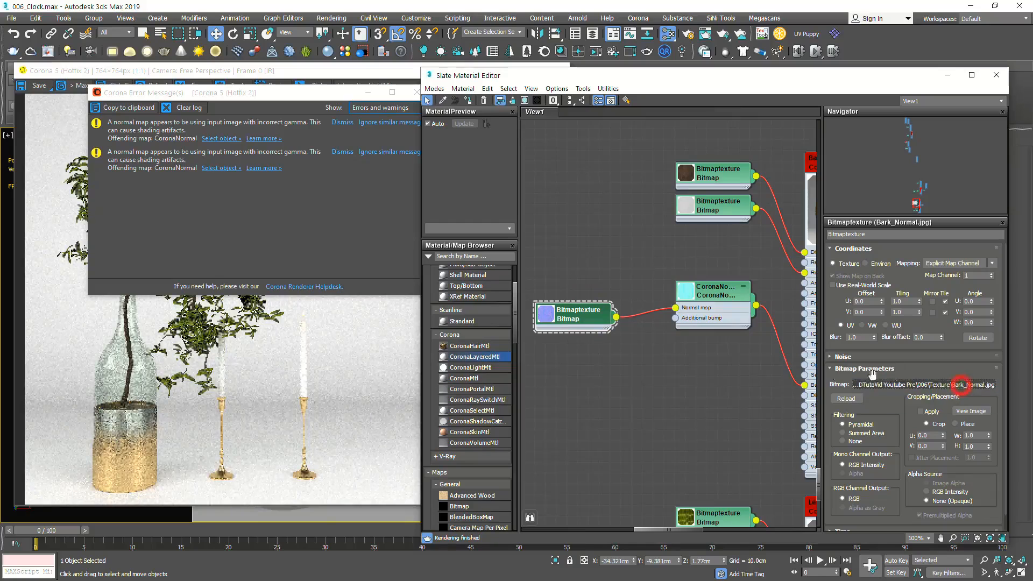
click(937, 385)
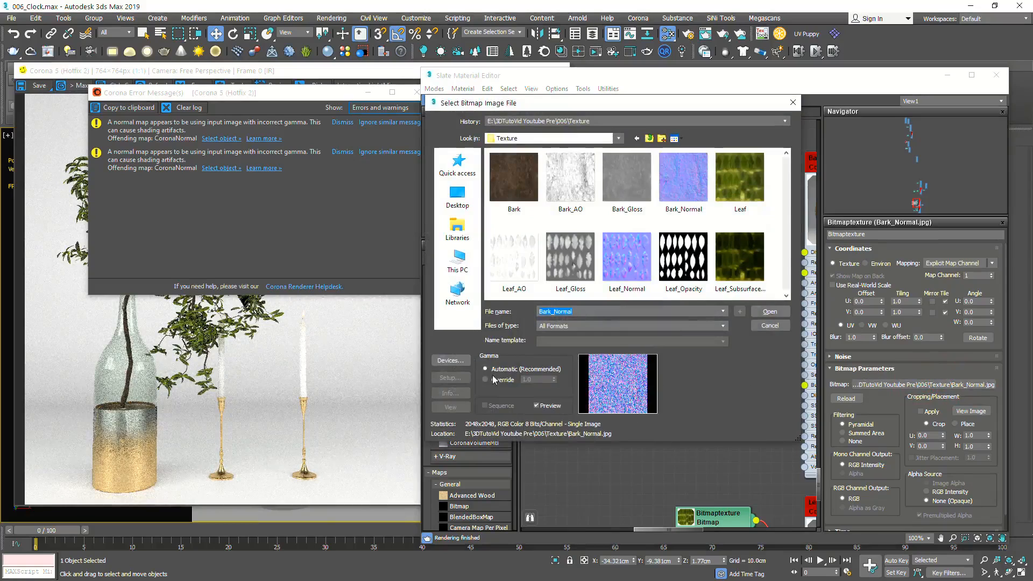
click(486, 379)
click(771, 312)
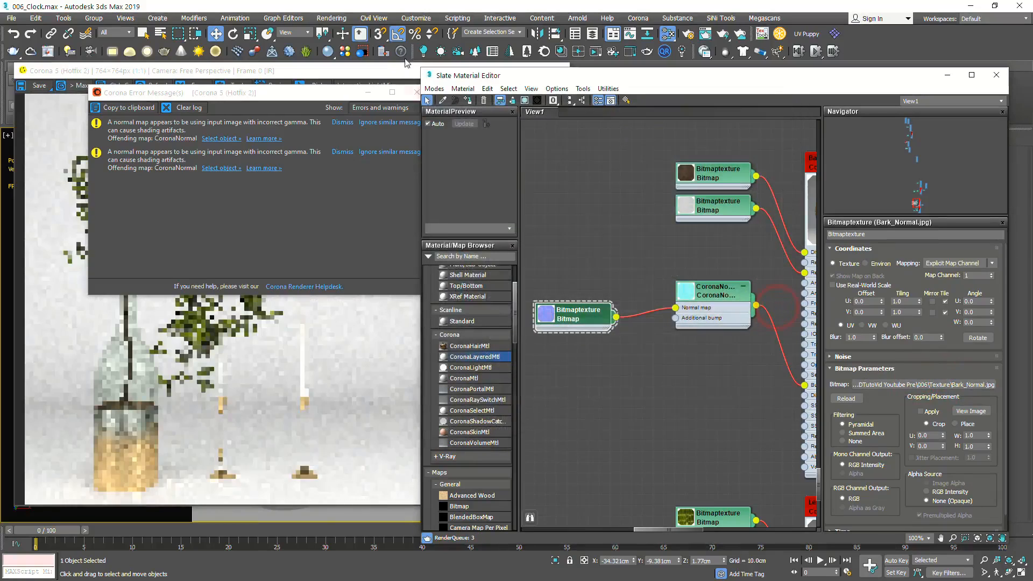
Close the Corona error messages and move the Slate Material Editor clear of the rendered image
click(348, 94)
click(416, 92)
drag(741, 80, 766, 82)
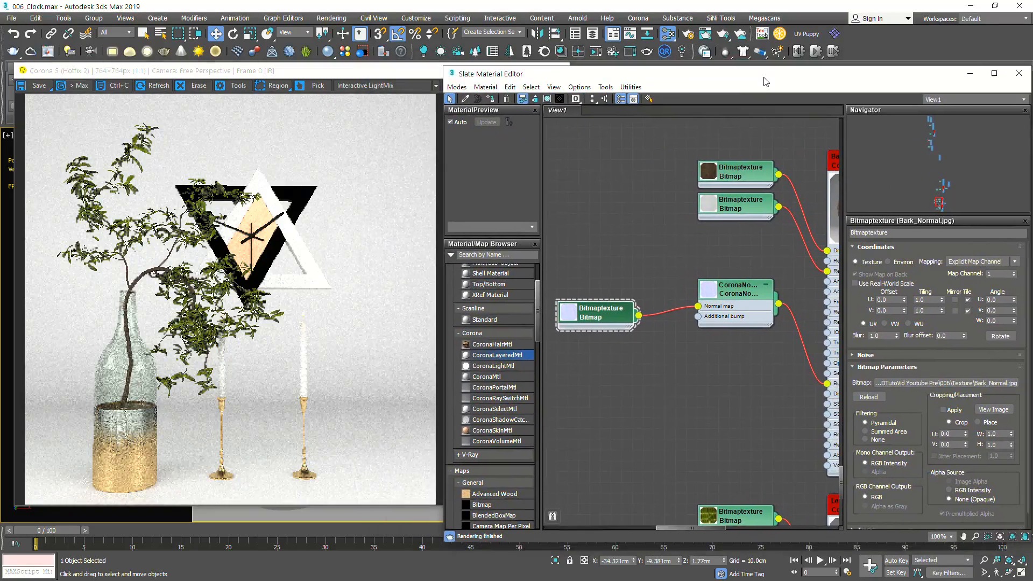
Examine the plant's leaves and bark up close in the interactive render, along with the Leaf_Mat node network
scroll(232, 342, up, 4)
scroll(293, 330, down, 3)
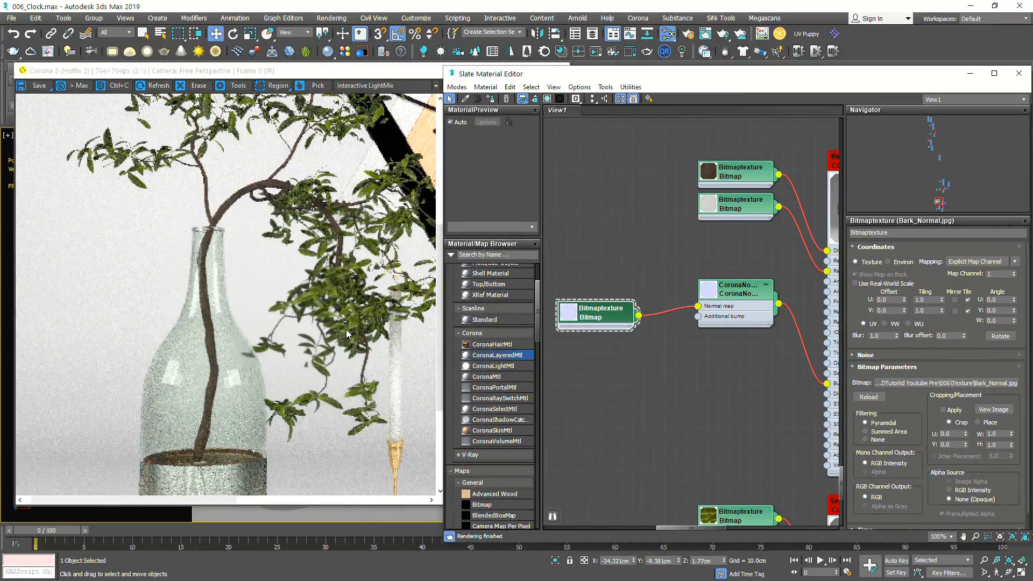
scroll(342, 317, down, 1)
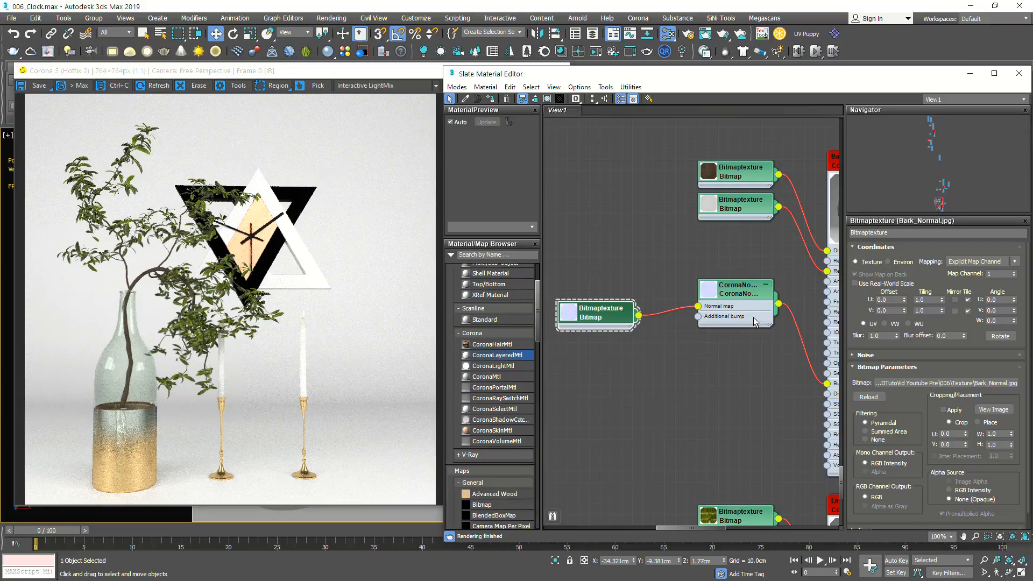
middle_drag(753, 316, 701, 279)
scroll(706, 323, down, 5)
middle_drag(719, 379, 648, 223)
scroll(721, 316, up, 4)
scroll(720, 320, up, 6)
scroll(724, 311, down, 7)
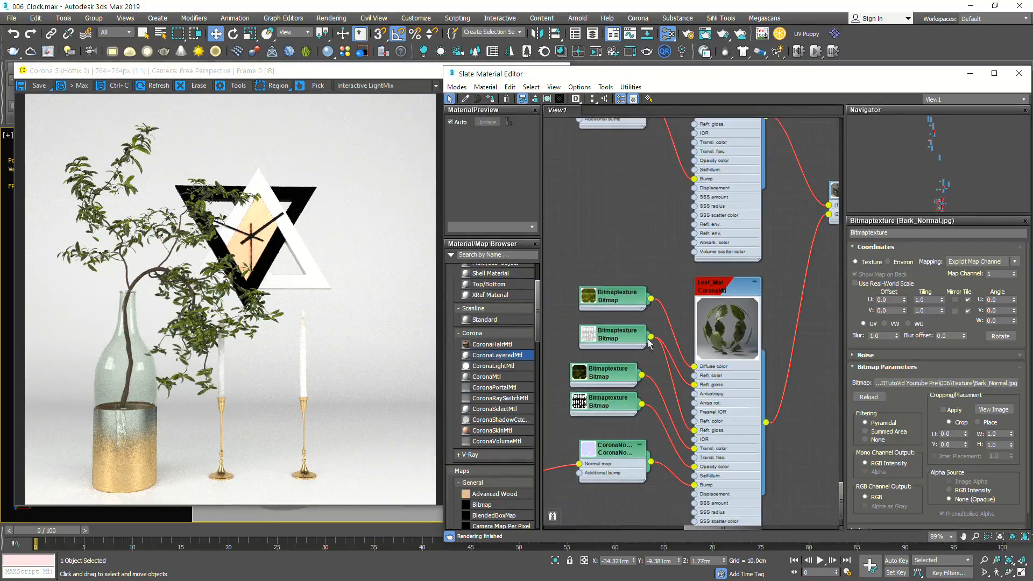
Set the translucency fraction of Leaf_Mat to 0.2 and check its preview up close
middle_drag(642, 363, 694, 317)
scroll(694, 317, down, 1)
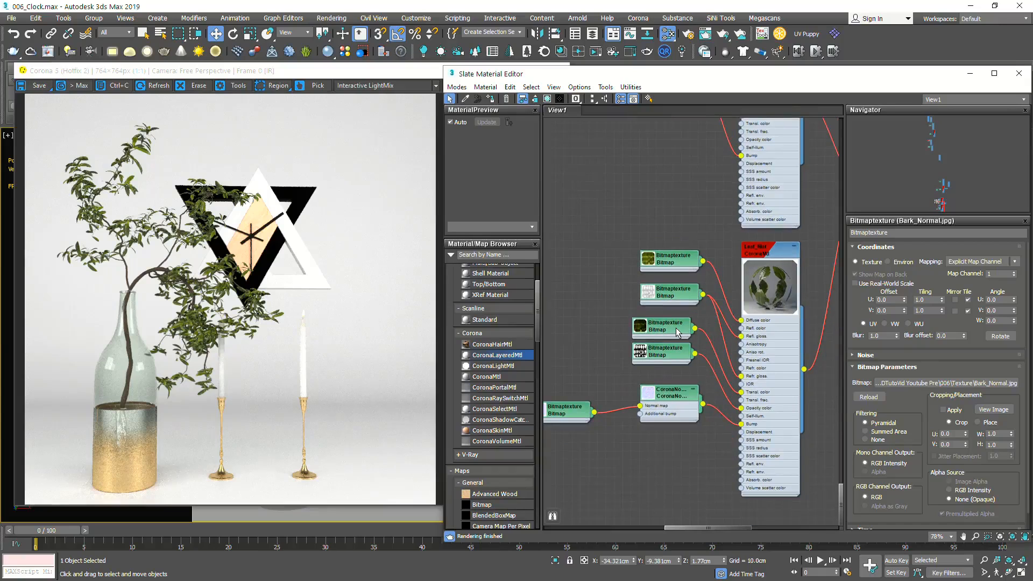
double_click(764, 254)
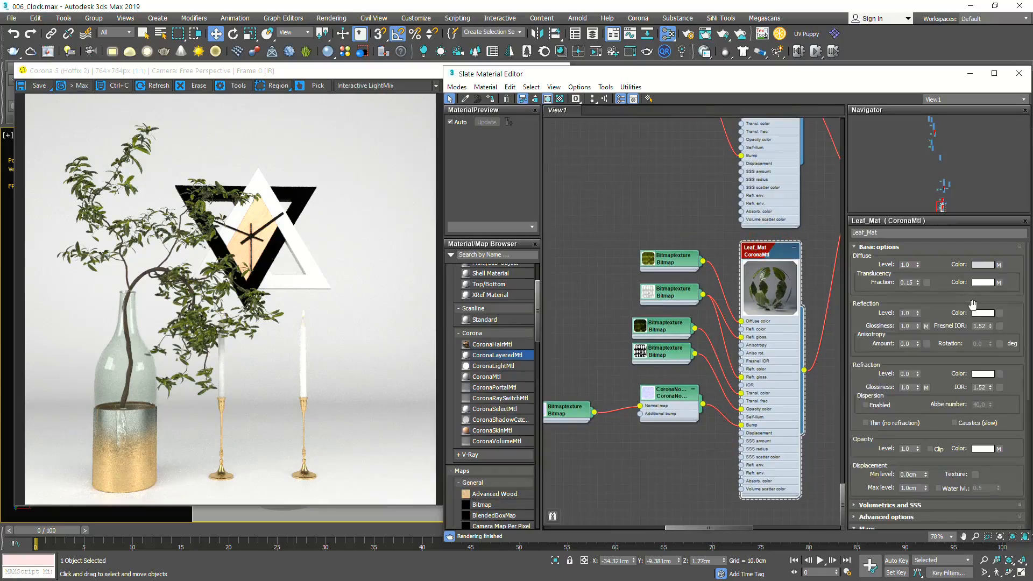
double_click(908, 282)
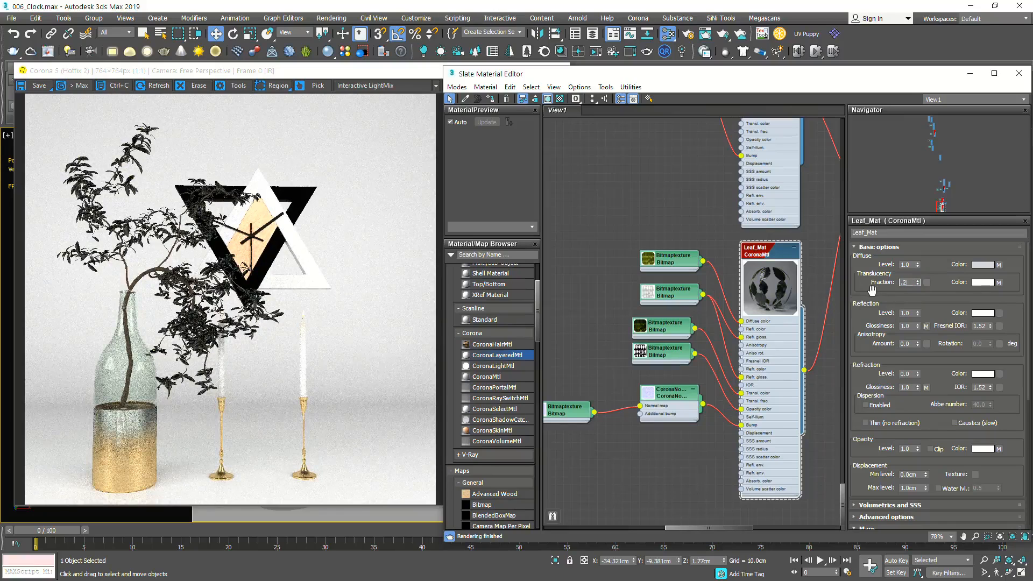
text(0.25)
key(Return)
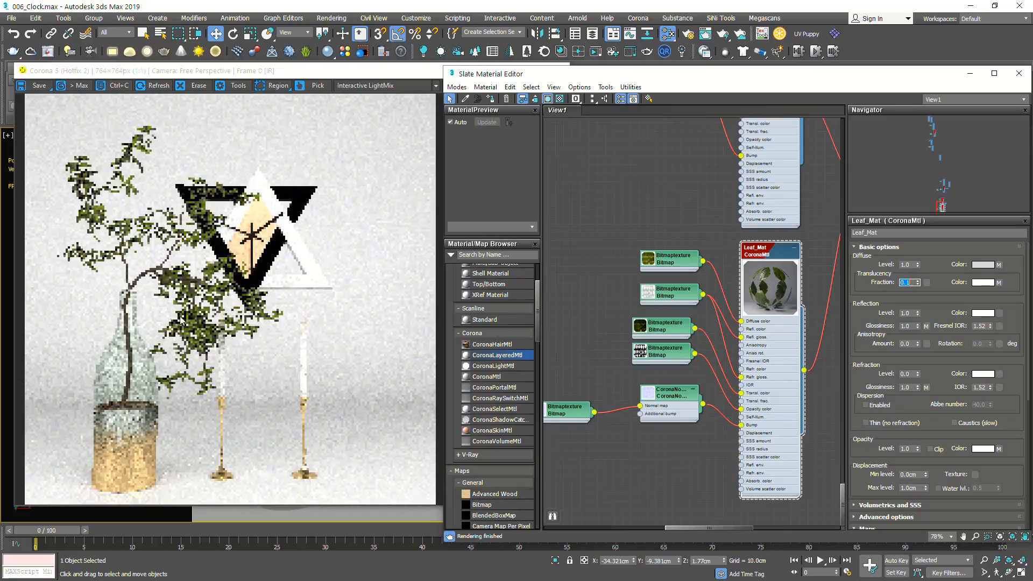
scroll(206, 333, up, 2)
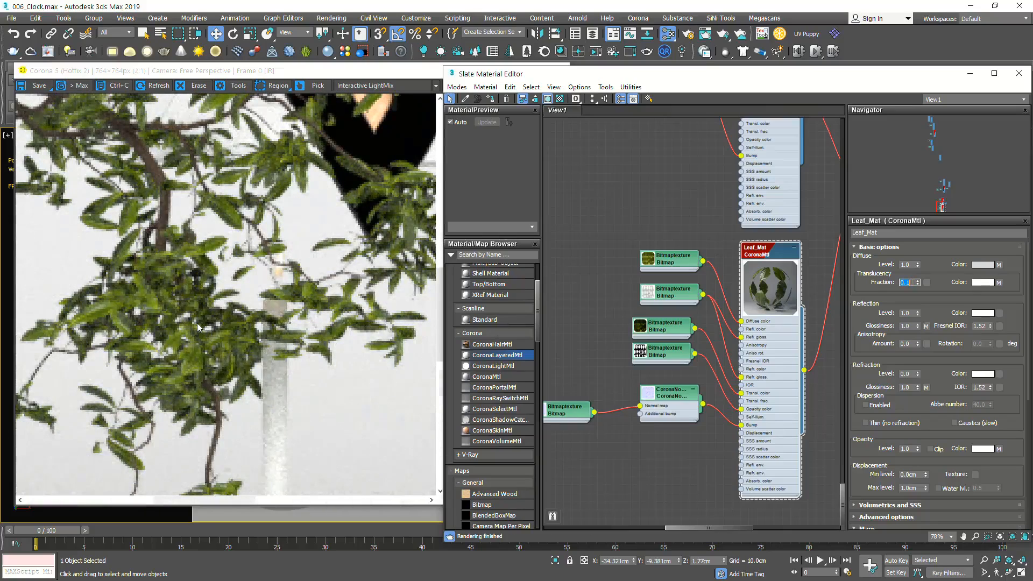
scroll(198, 327, down, 2)
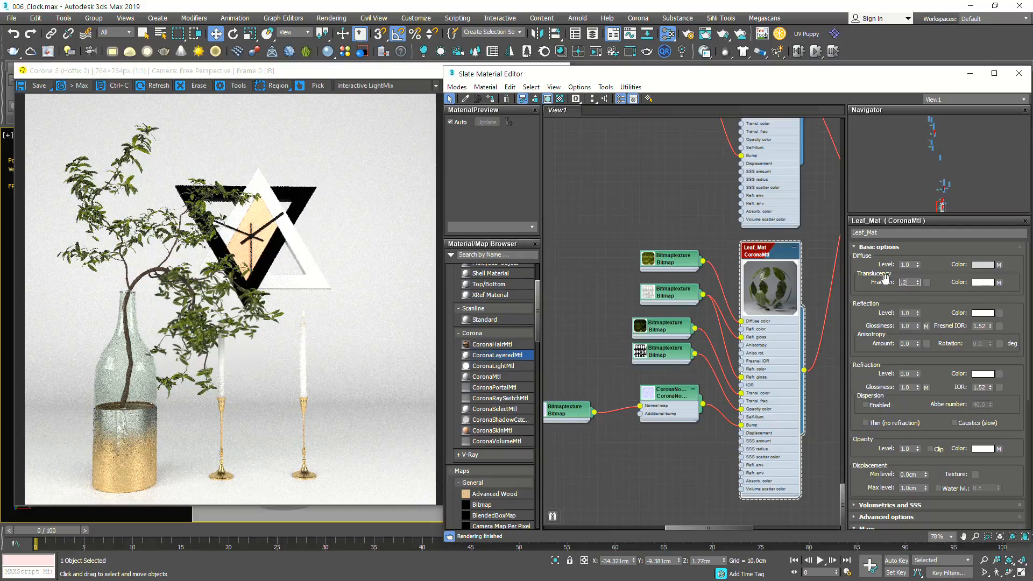
key(Return)
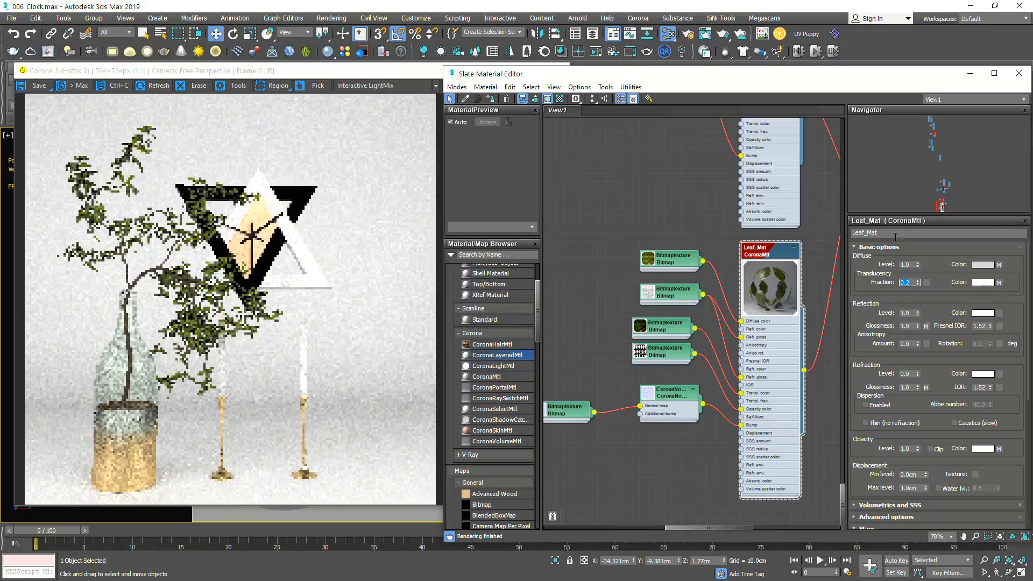
scroll(778, 291, up, 6)
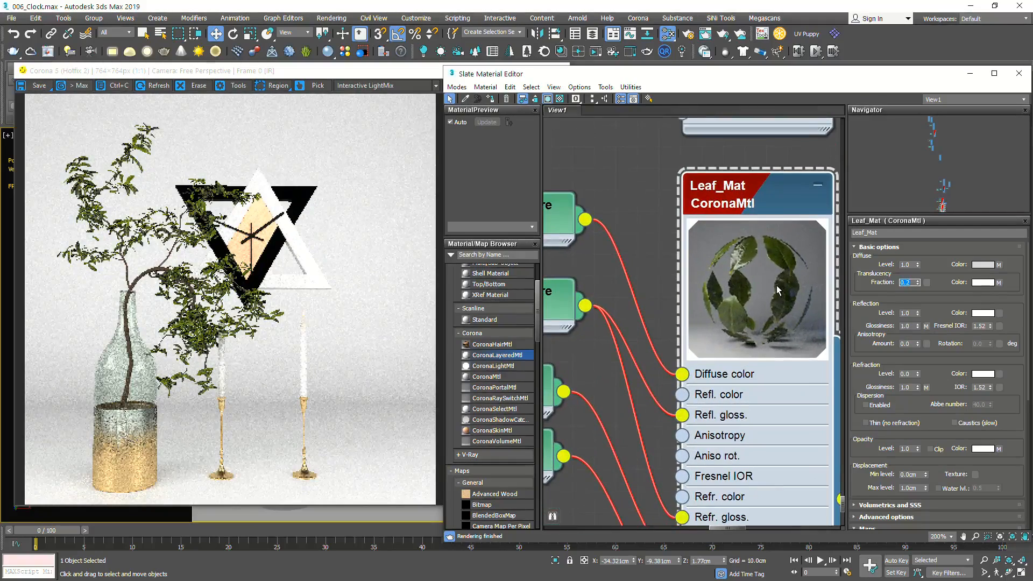
middle_drag(765, 285, 697, 285)
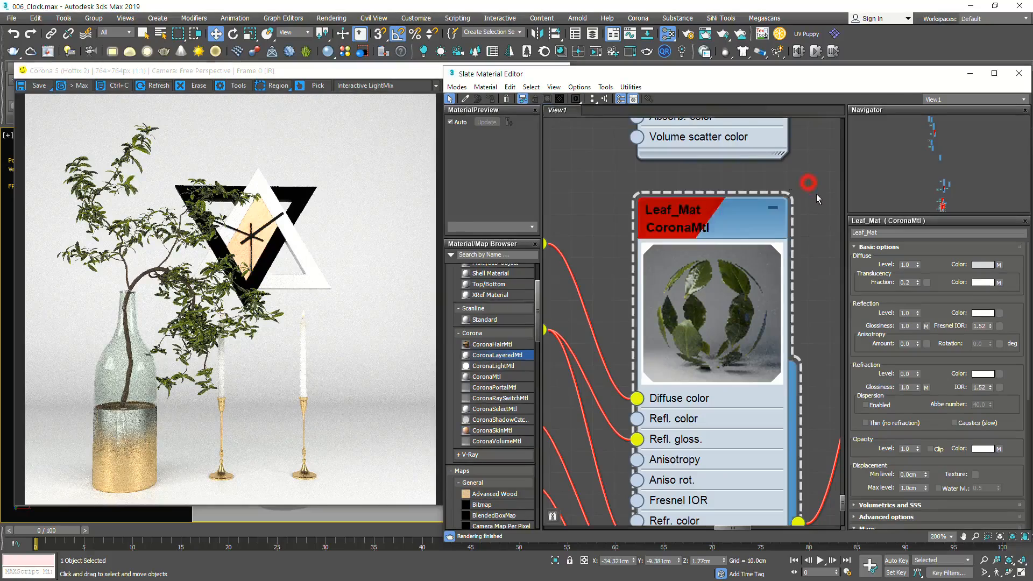
Rewire the bottle's CoronaLayeredMtl with the glass material in Layer 1 and the gold material as base, and dismiss the Corona error messages
scroll(807, 205, down, 13)
middle_drag(804, 214, 721, 182)
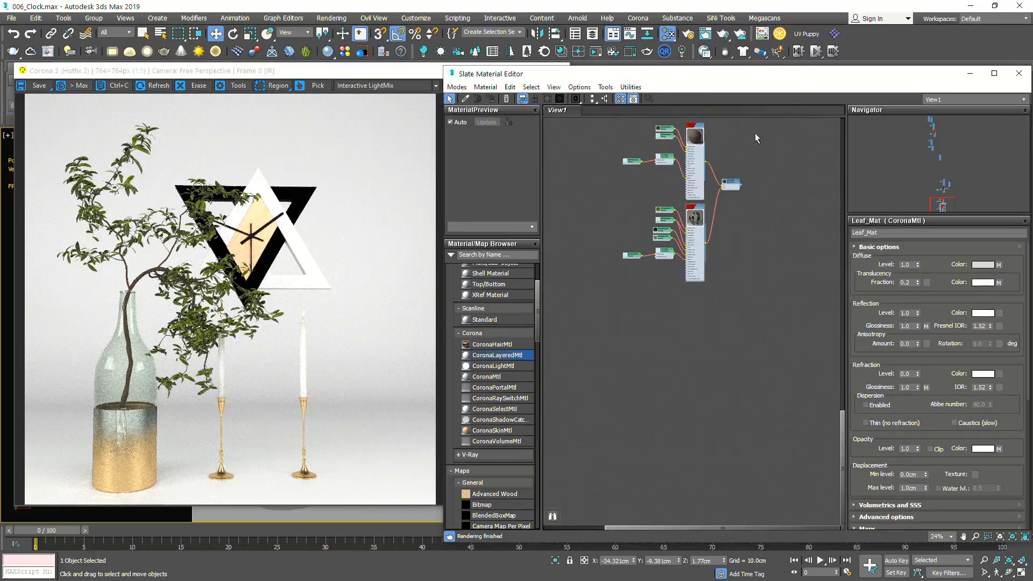
scroll(756, 137, up, 4)
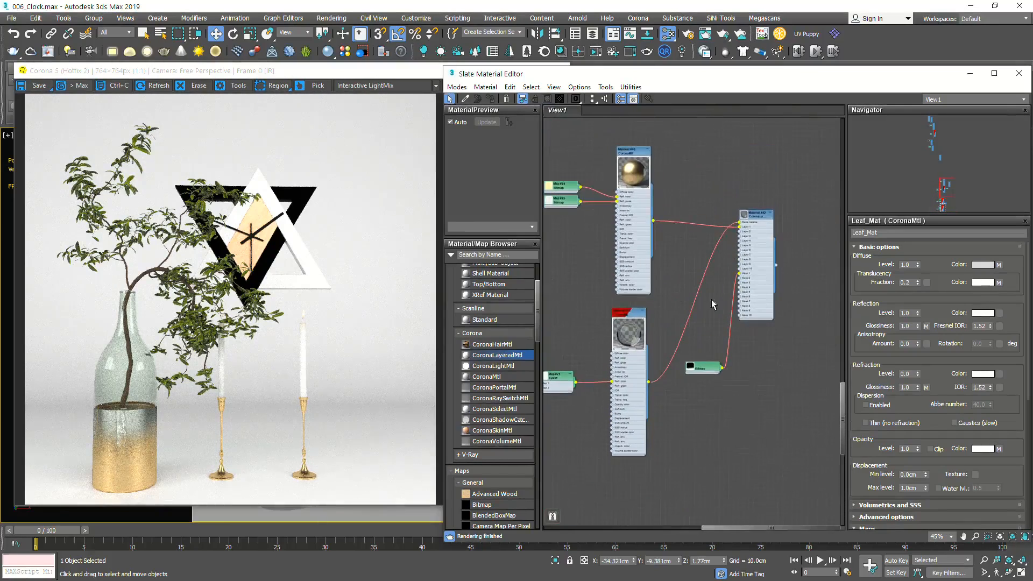
scroll(743, 222, up, 4)
drag(736, 222, 736, 232)
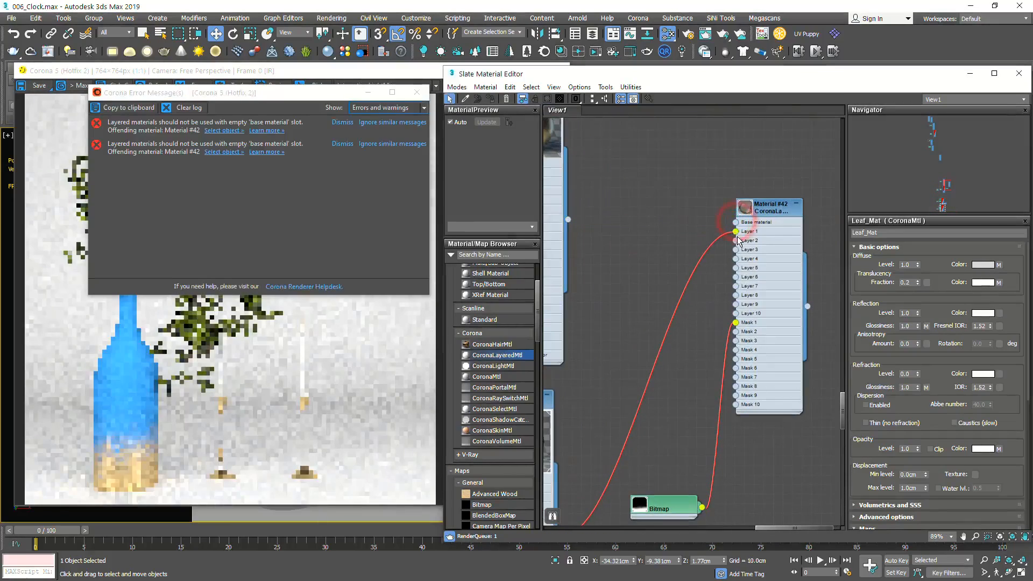
scroll(698, 240, down, 2)
drag(601, 223, 725, 227)
click(418, 95)
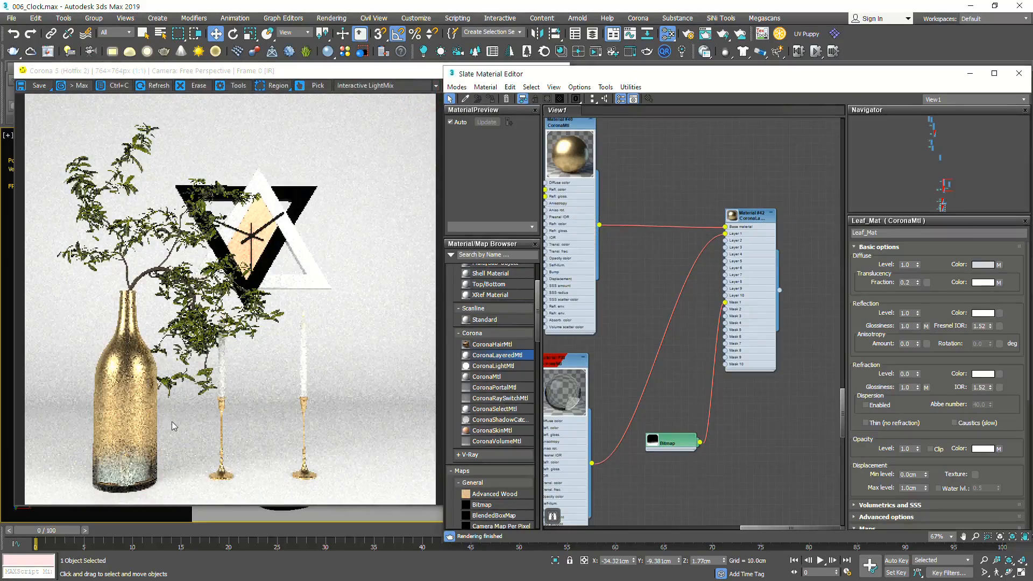
Show the cropping and placement view of the Grunge001.jpg bitmap that masks Layer 1 of the bottle's layered material
double_click(745, 214)
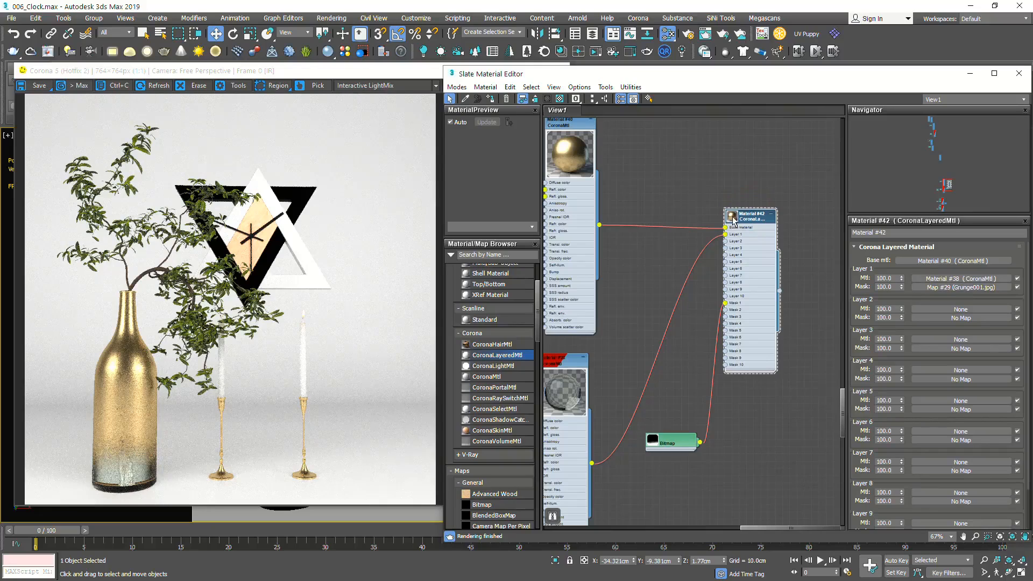
double_click(667, 444)
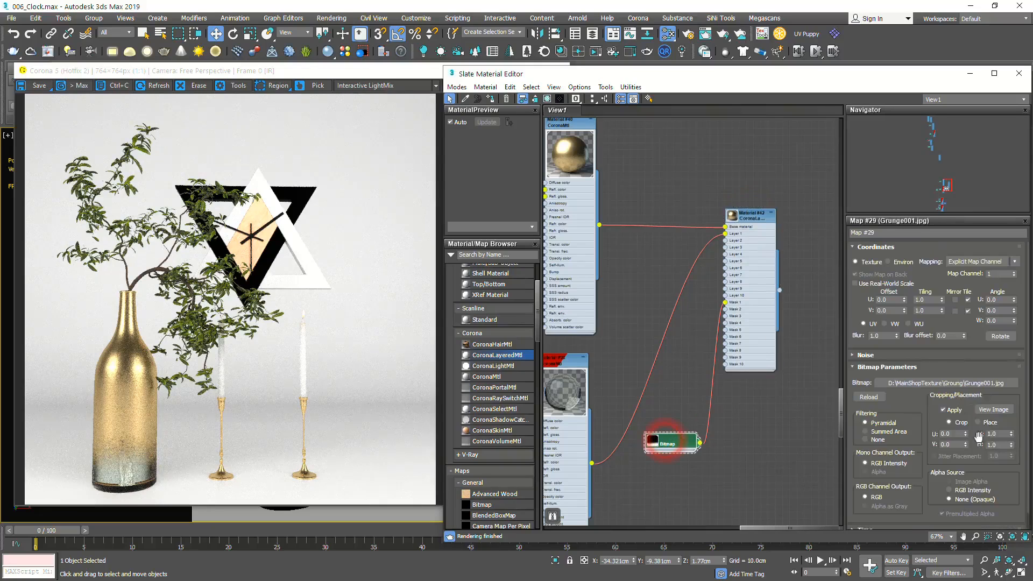
click(975, 384)
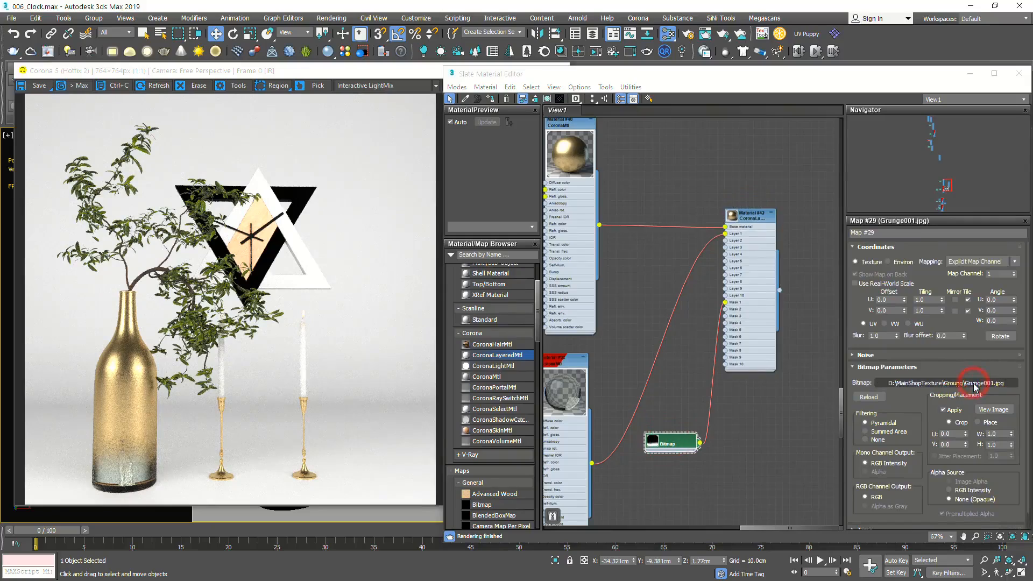
click(815, 100)
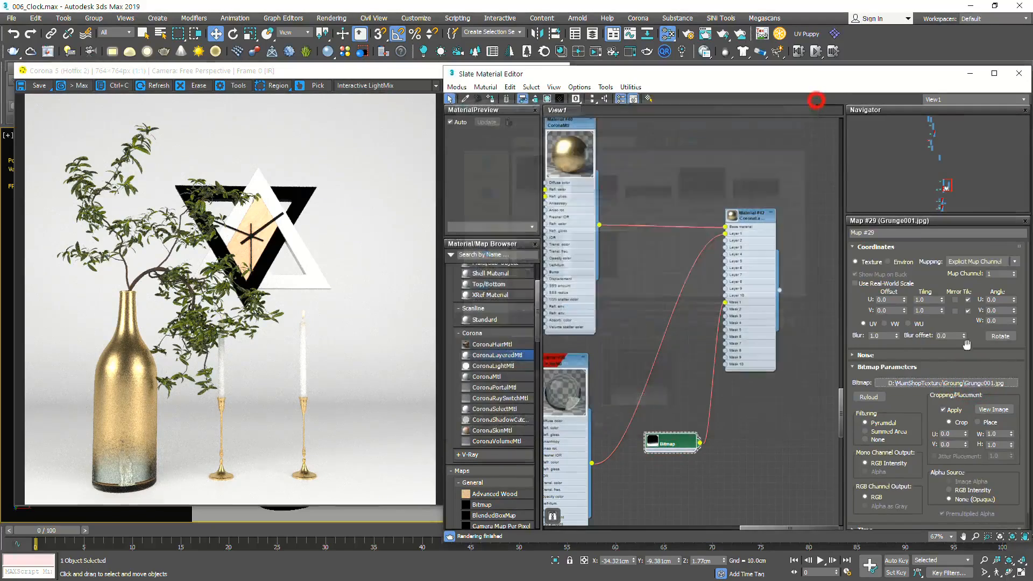
click(986, 411)
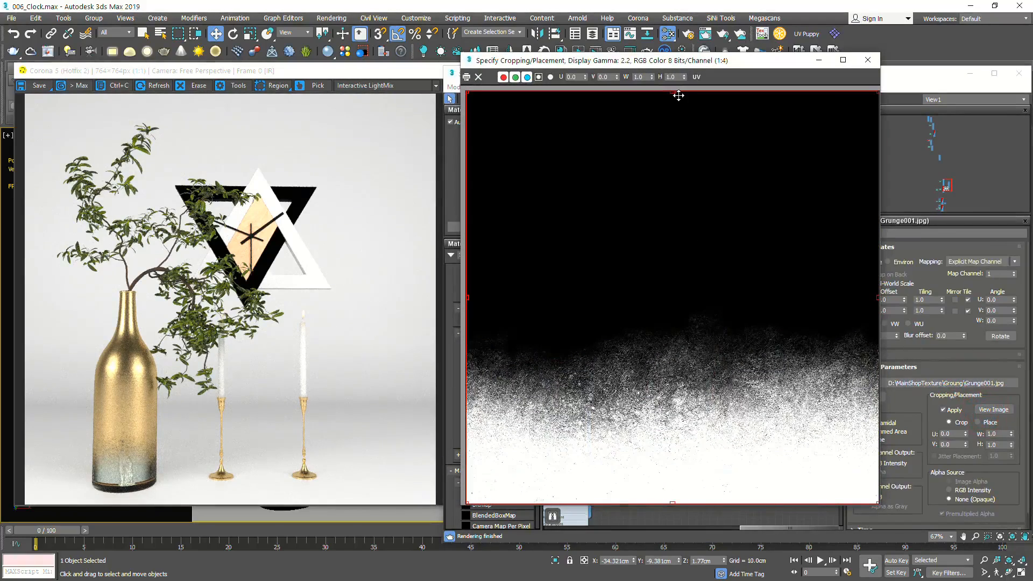
Crop the grunge mask from its upper edge to V 0.667 and H 0.333, check the bottle's base, and close the cropping view
drag(672, 91, 653, 393)
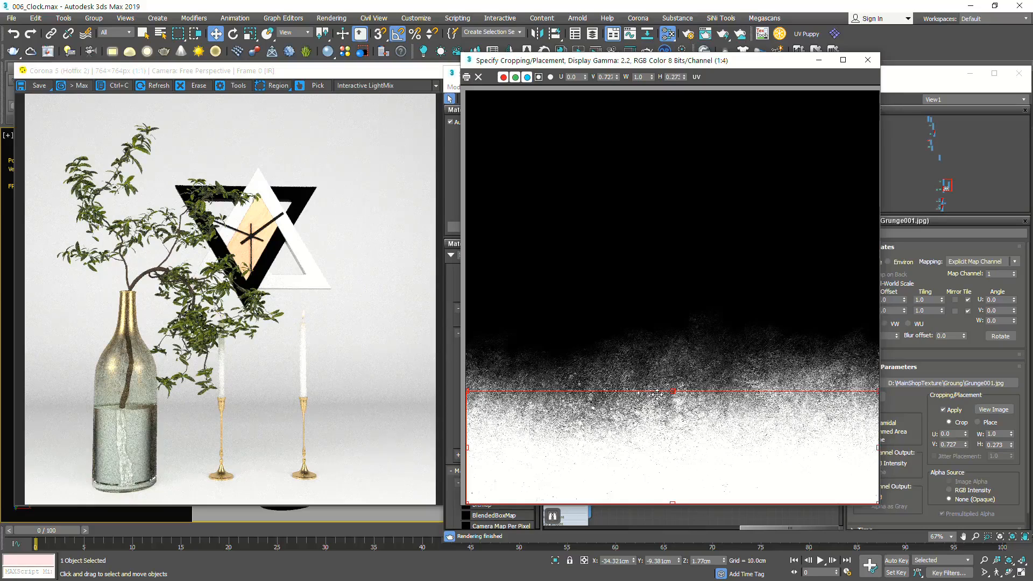
drag(671, 394, 672, 92)
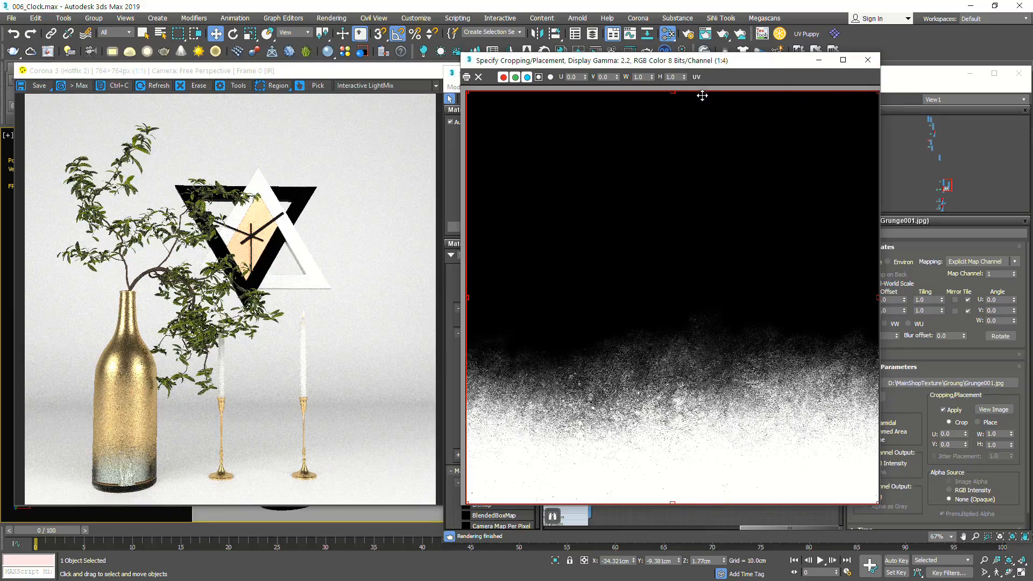
drag(670, 92, 651, 314)
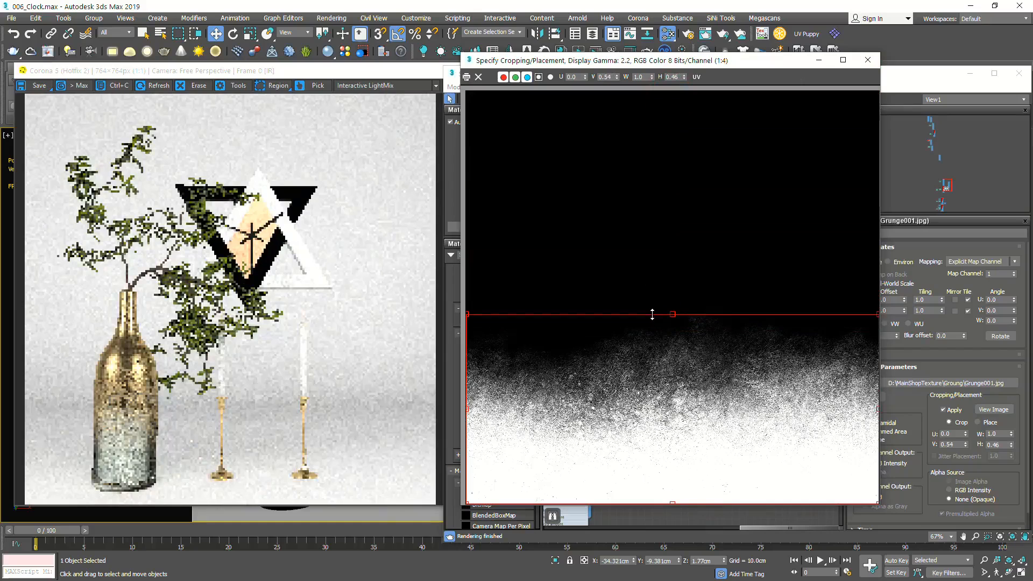
drag(672, 313, 673, 322)
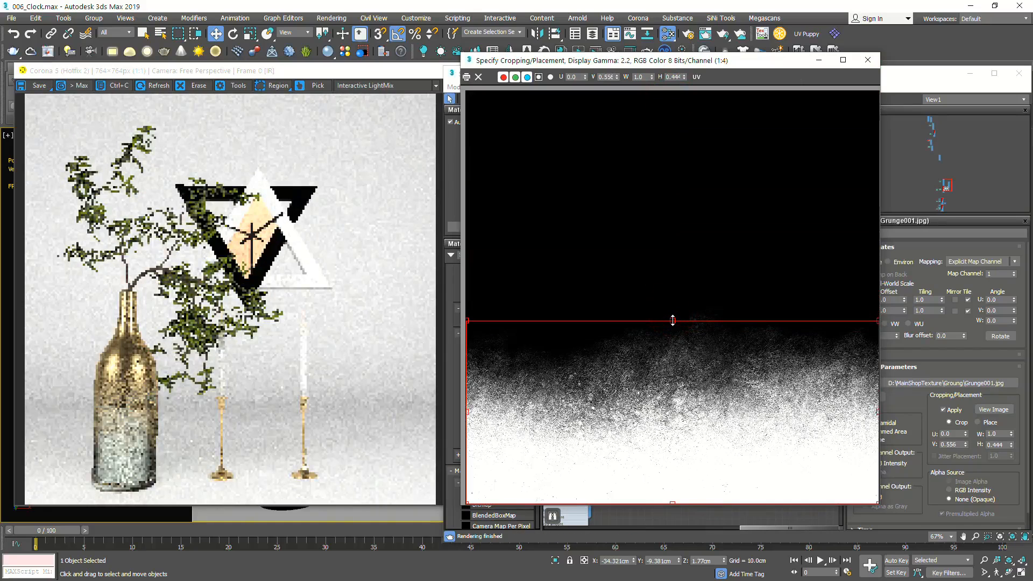
drag(673, 321, 672, 364)
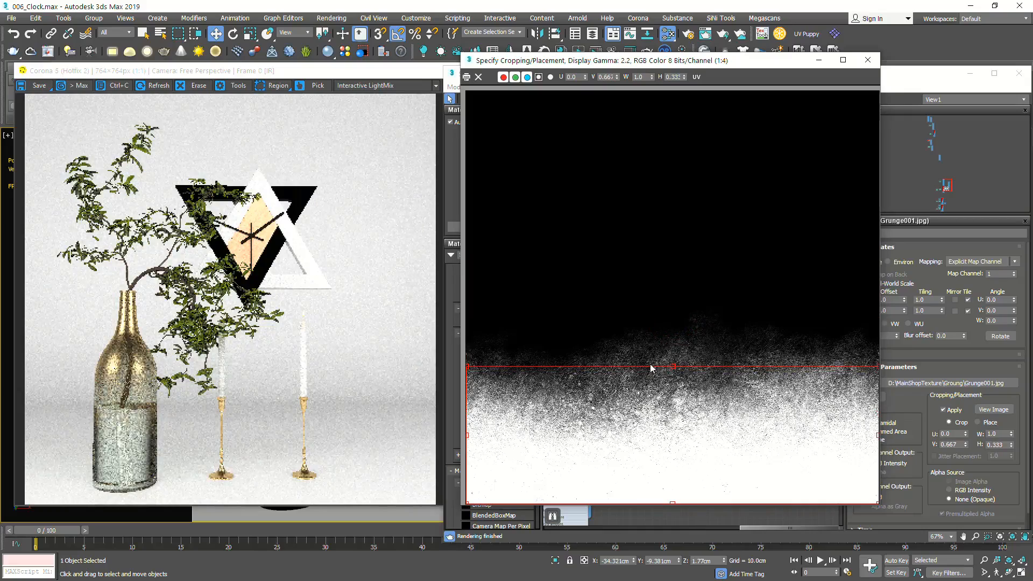
scroll(121, 417, up, 3)
middle_drag(127, 414, 248, 158)
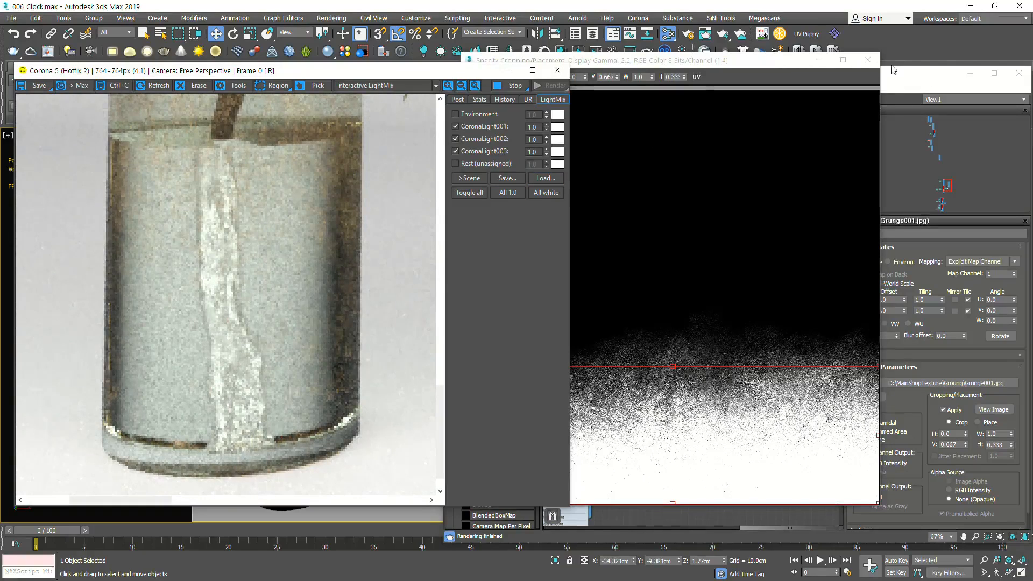
click(867, 63)
Locate the Material #39 CoronaMtl among the scene's material nodes and show its parameters
drag(920, 78, 895, 71)
middle_drag(583, 360, 638, 321)
double_click(597, 312)
scroll(683, 264, down, 10)
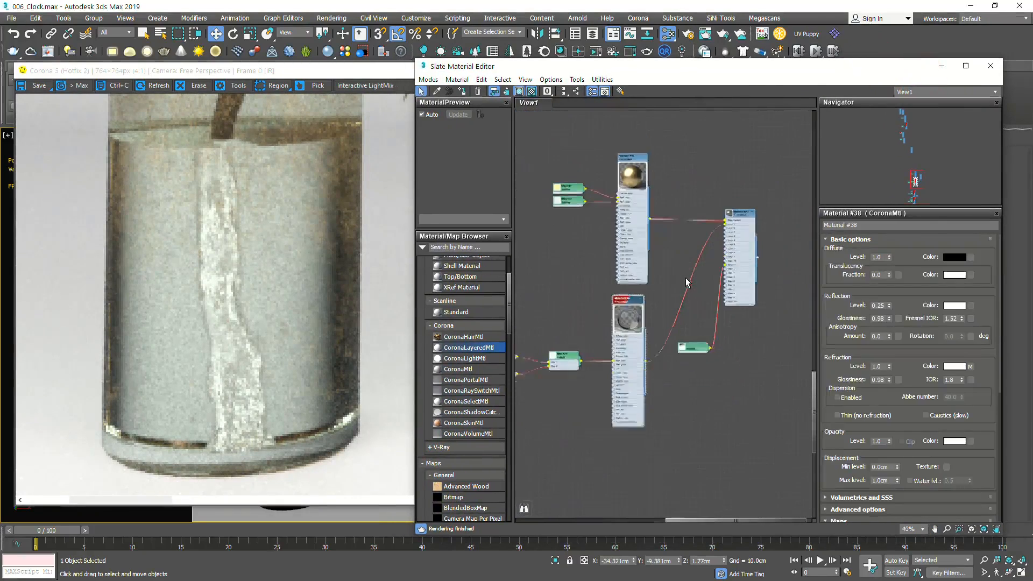
scroll(672, 296, up, 4)
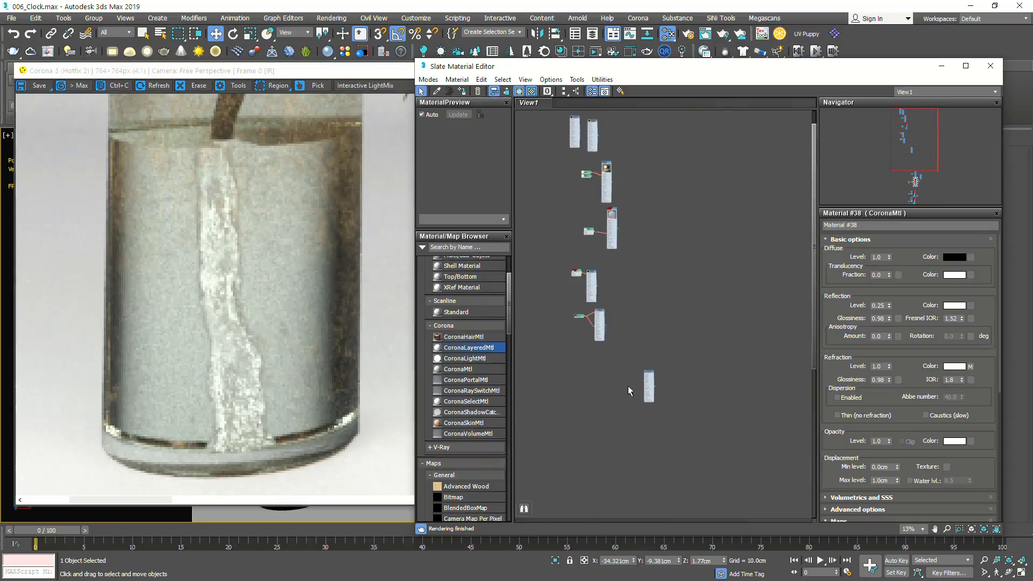
scroll(710, 333, up, 8)
scroll(717, 328, up, 2)
double_click(721, 308)
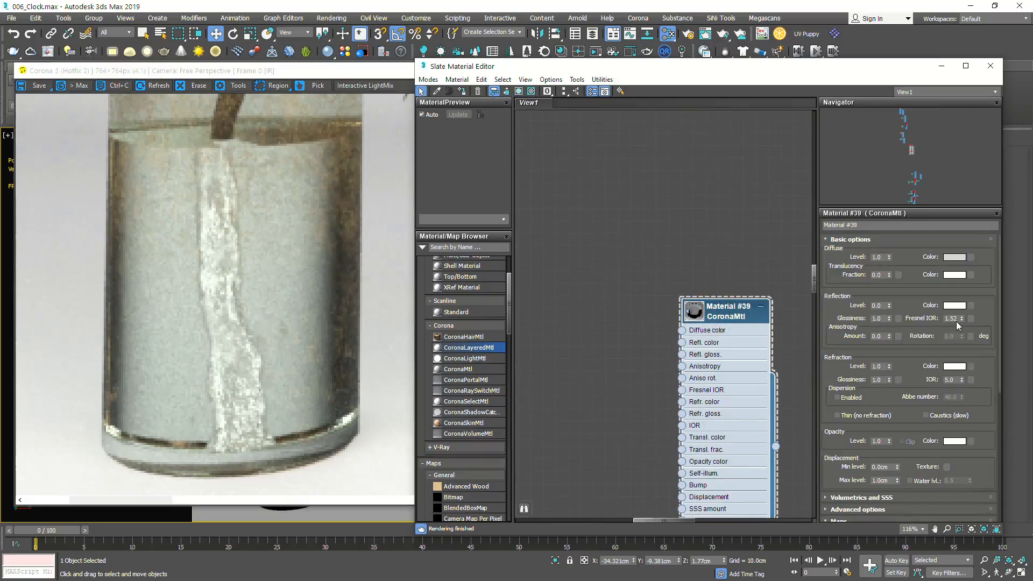
Try refraction IOR values of 3, 1.5 and 2 on Material #39 and compare the stem seen through the bottle
double_click(950, 380)
text(3)
key(Return)
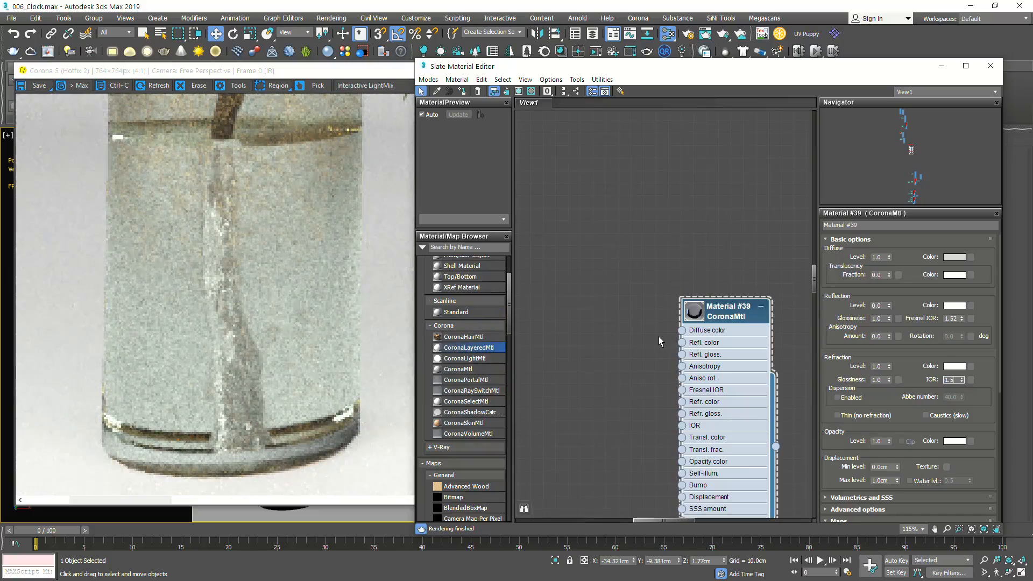
text(1.5)
key(Return)
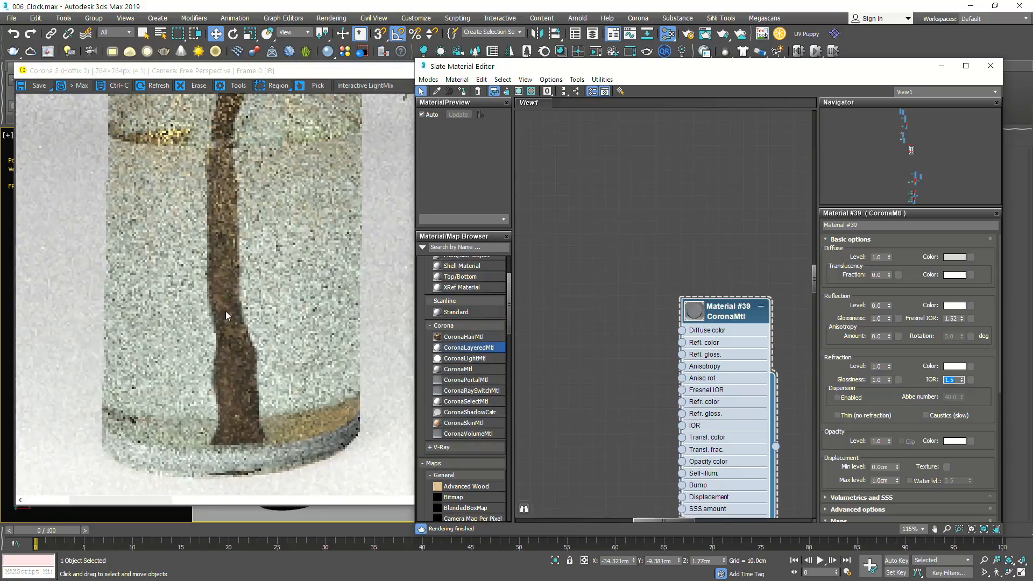
scroll(228, 318, down, 1)
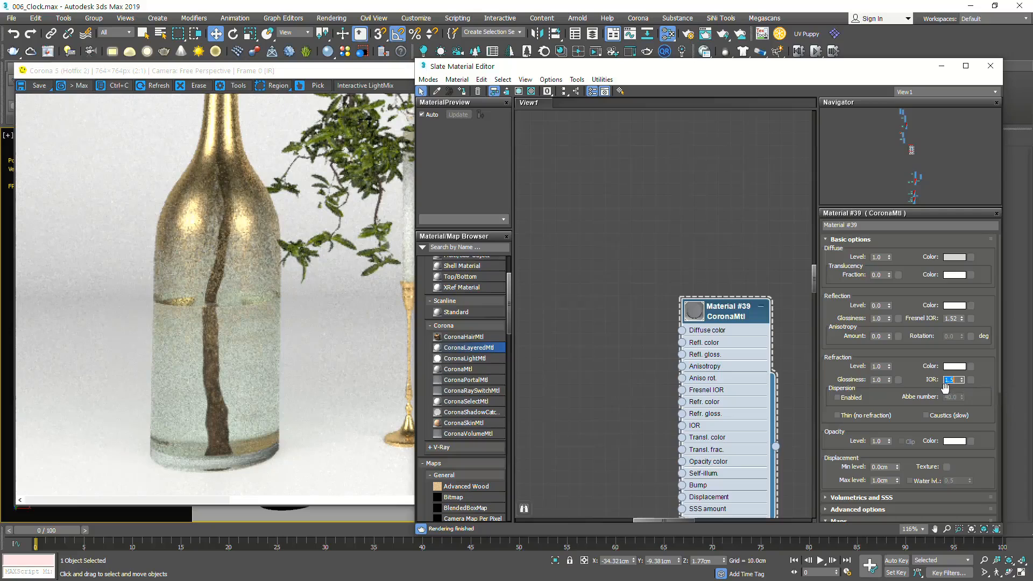
text(2)
key(Return)
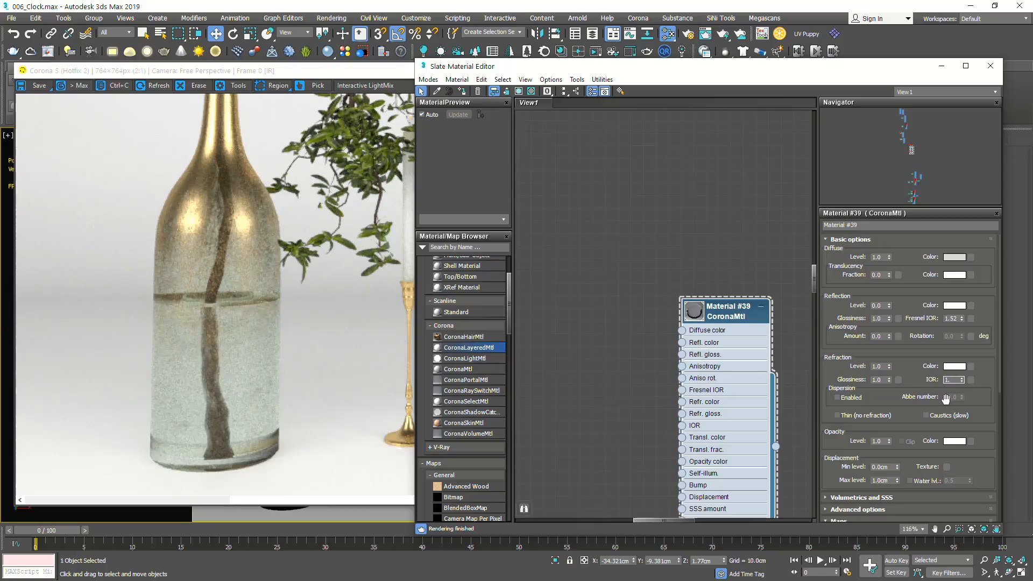
Set the refraction IOR of Material #39 to 1.8, check the whole render, and close the Corona render window
key(Return)
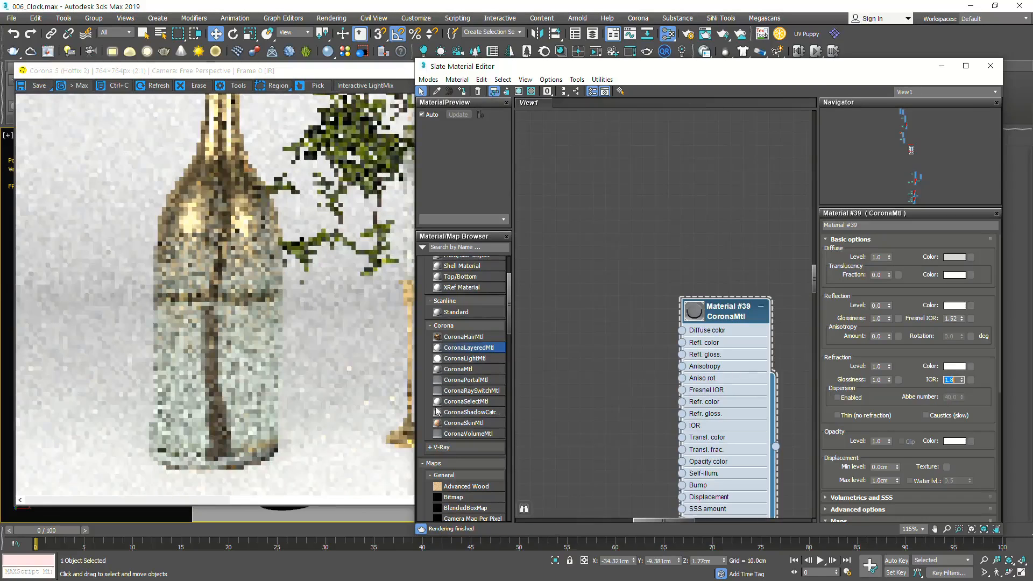
scroll(212, 303, up, 1)
scroll(215, 303, down, 2)
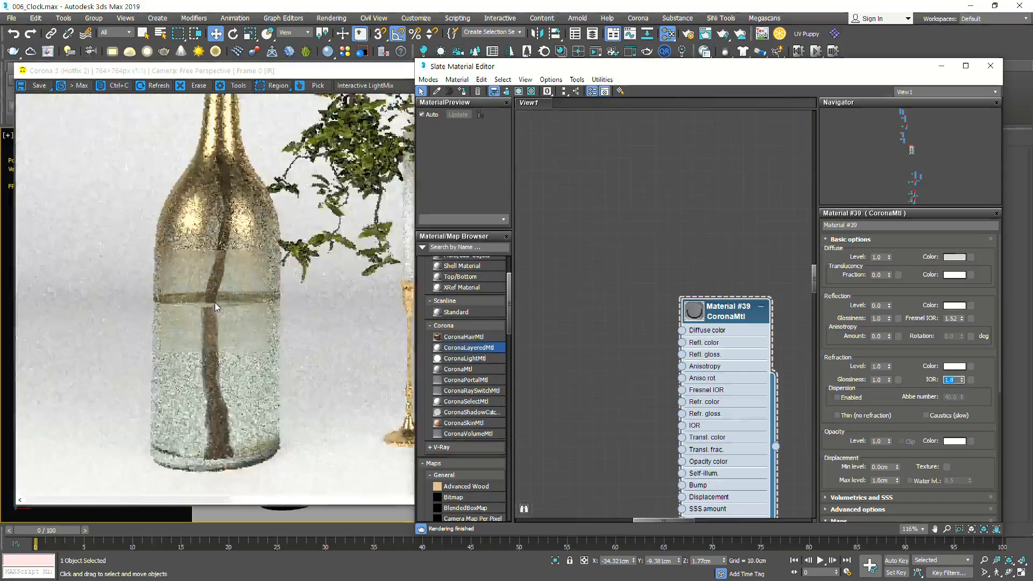
click(218, 337)
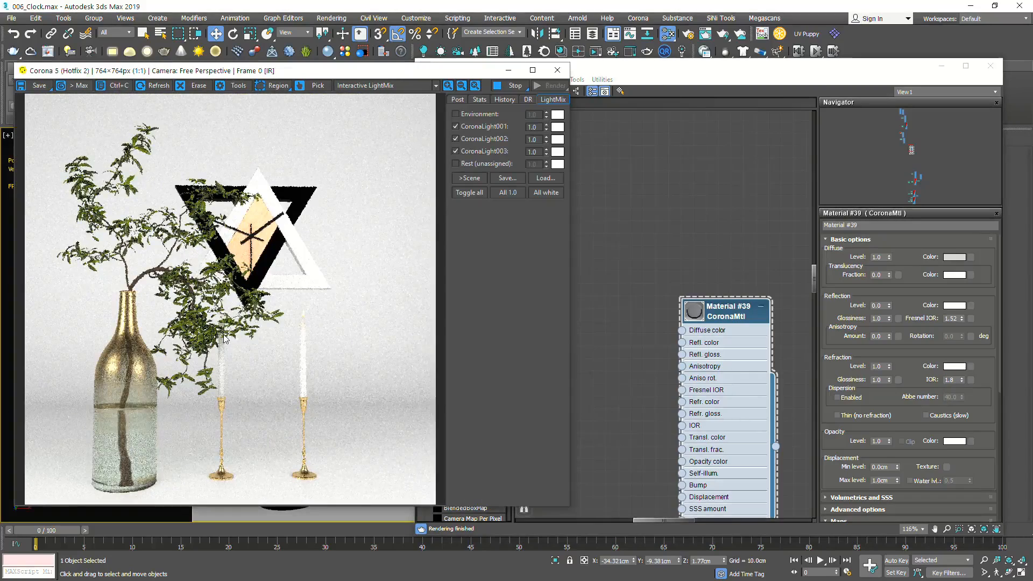
click(559, 71)
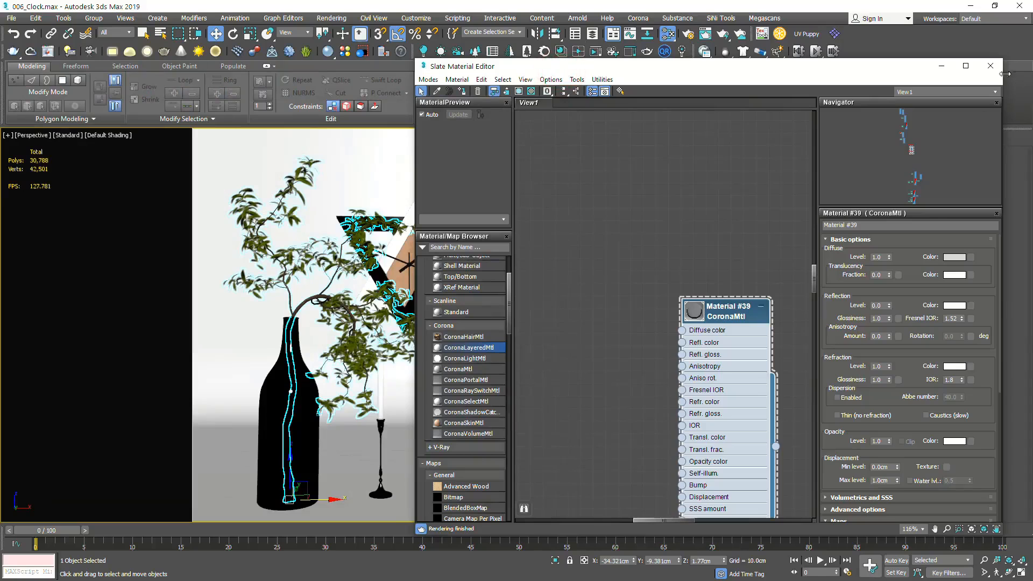
Close the material editor and show the top view at full size
click(990, 66)
click(797, 5)
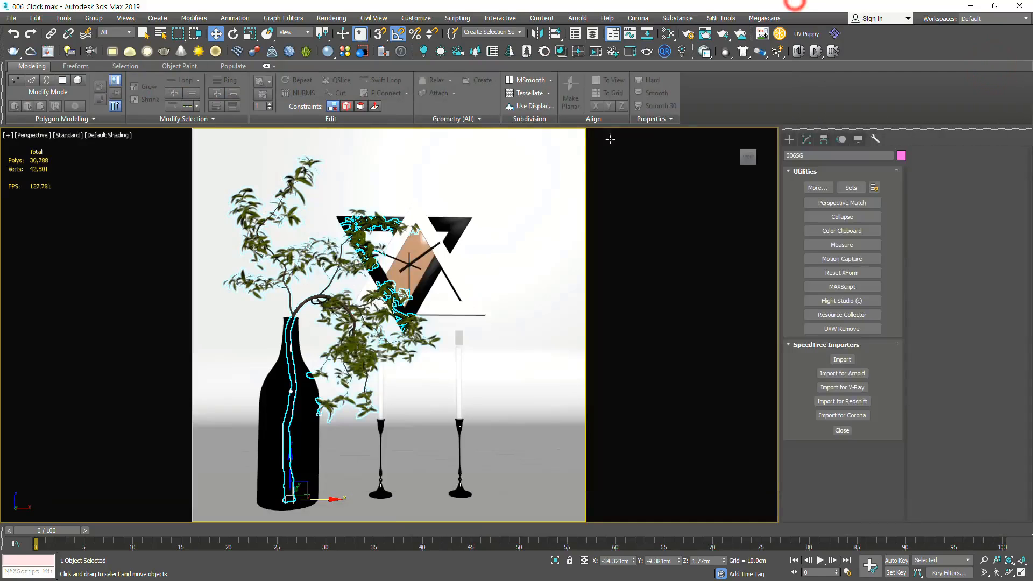
key(alt+w)
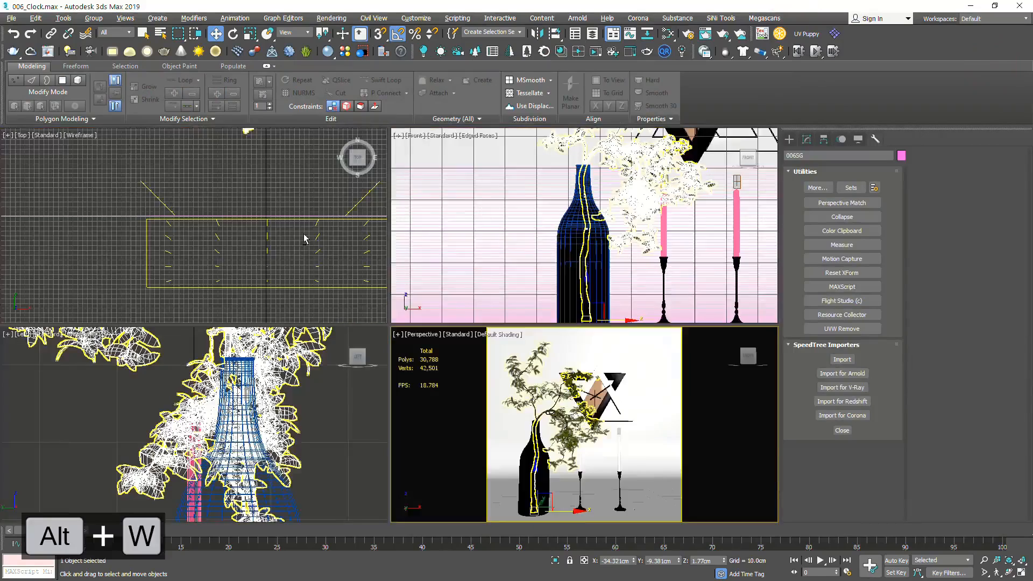
right_click(312, 247)
key(alt+w)
Select the plant, the bottle and its water together and group them as Vase001
scroll(510, 242, up, 8)
middle_drag(452, 229, 476, 264)
ctrl+click(386, 259)
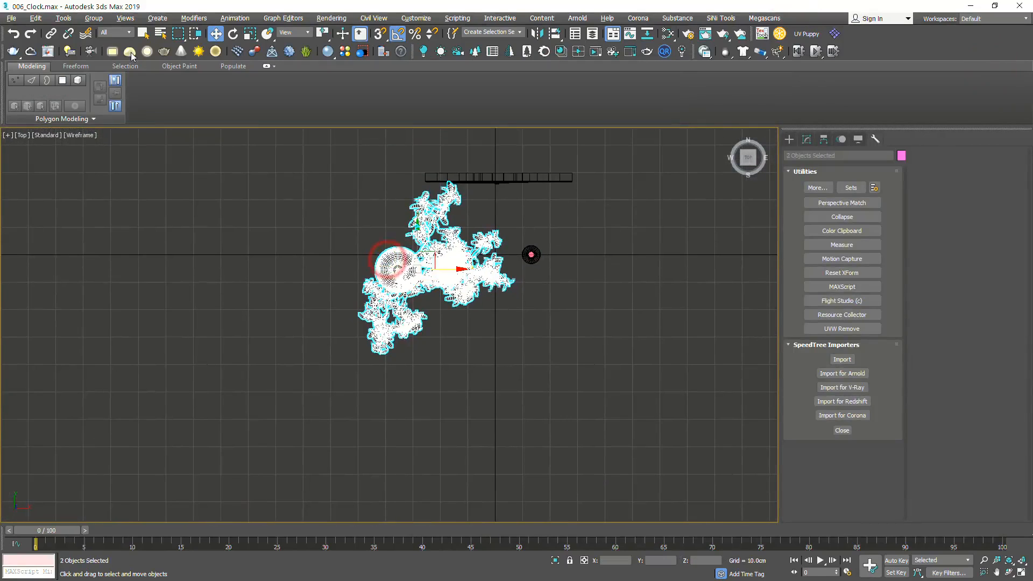
key(z)
ctrl+drag(480, 214, 481, 214)
scroll(422, 339, down, 10)
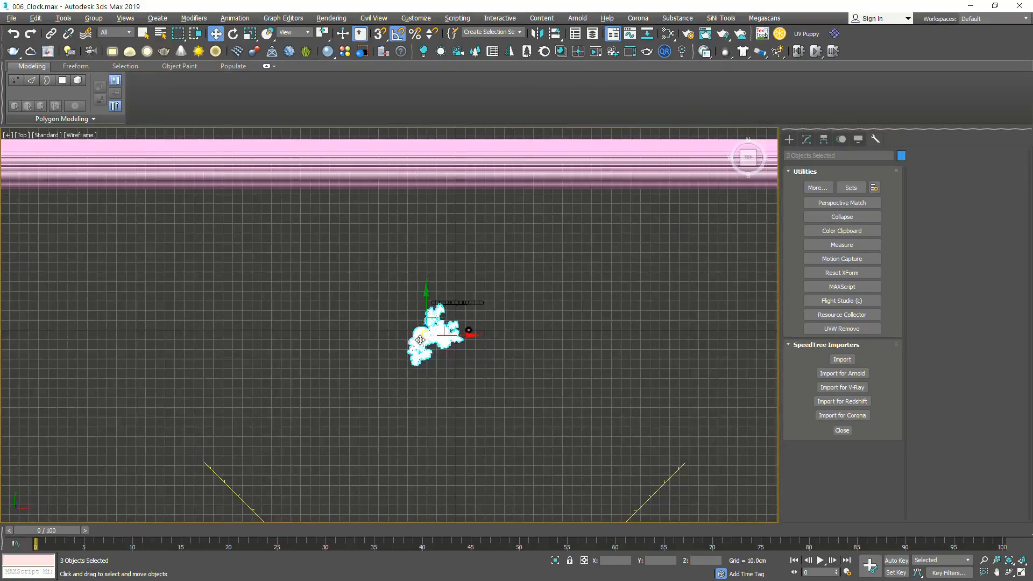
scroll(420, 340, up, 8)
scroll(456, 223, down, 4)
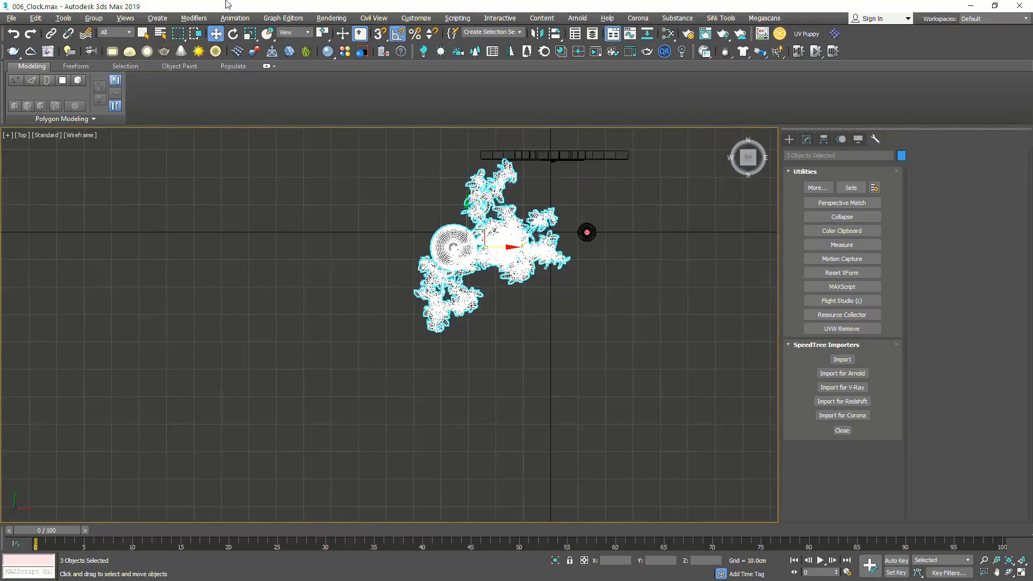
click(94, 18)
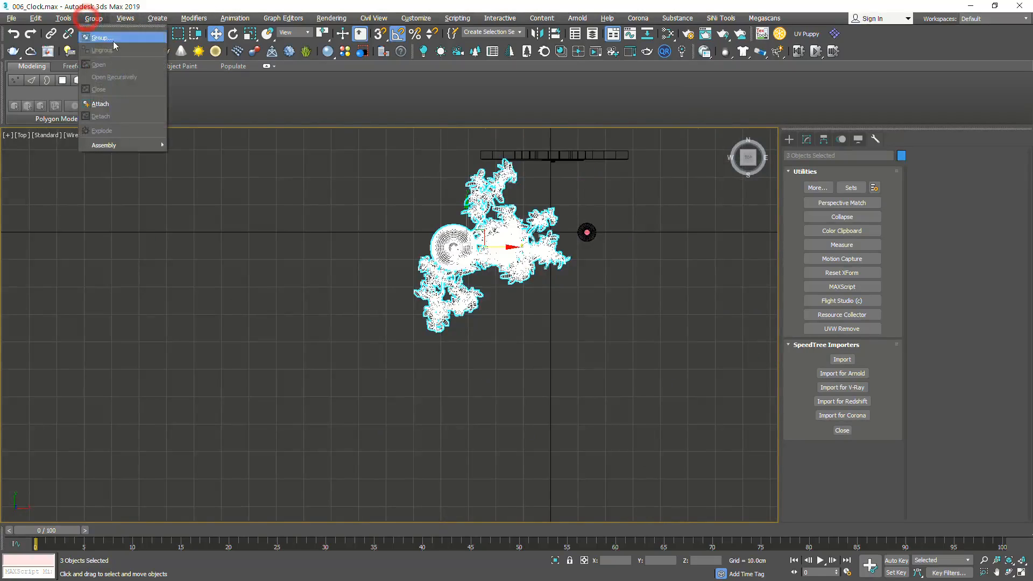
click(113, 38)
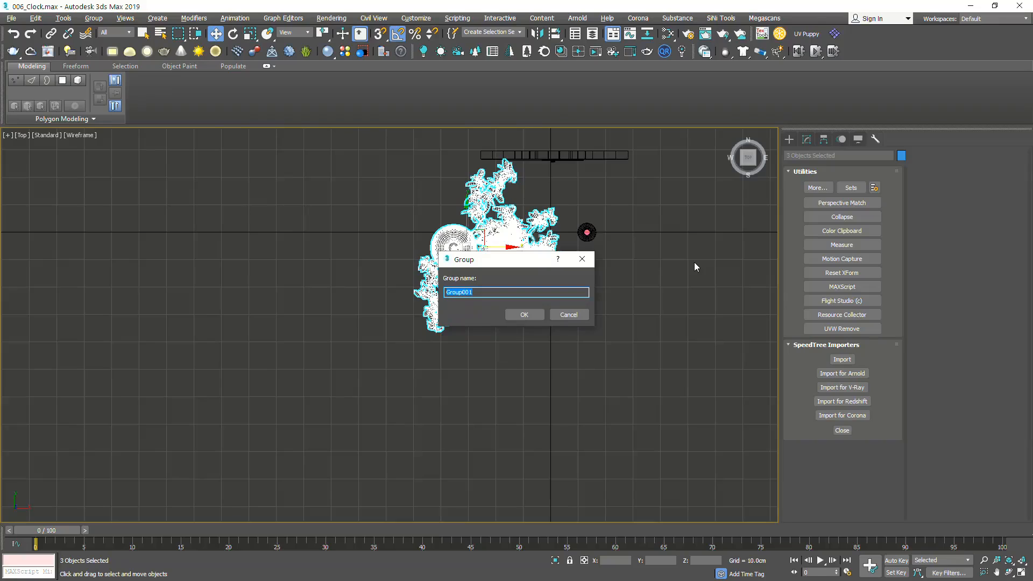
text(F)
text(01)
key(Return)
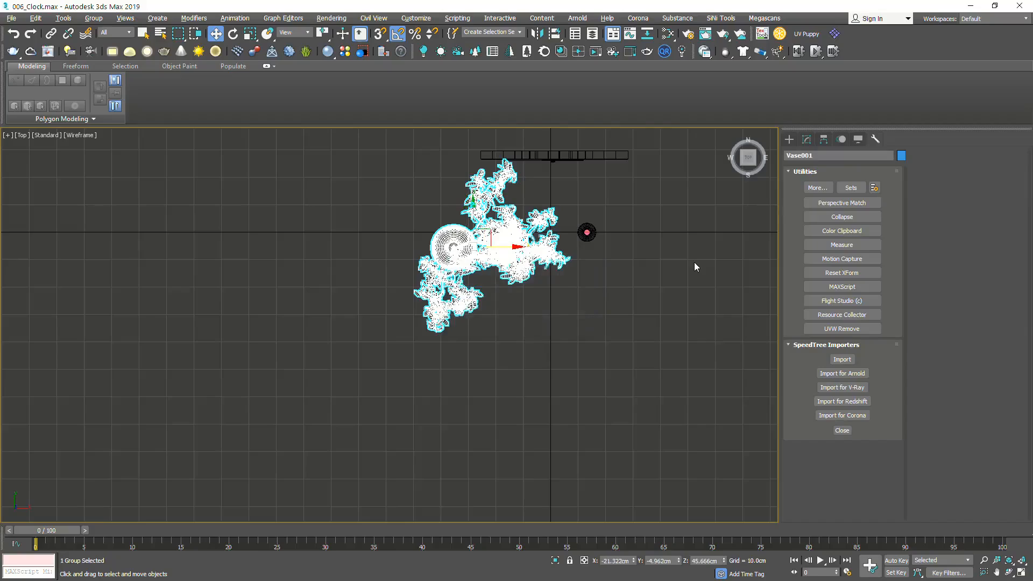
Examine in the front view how the bases of both candle holders meet the floor
key(alt+w)
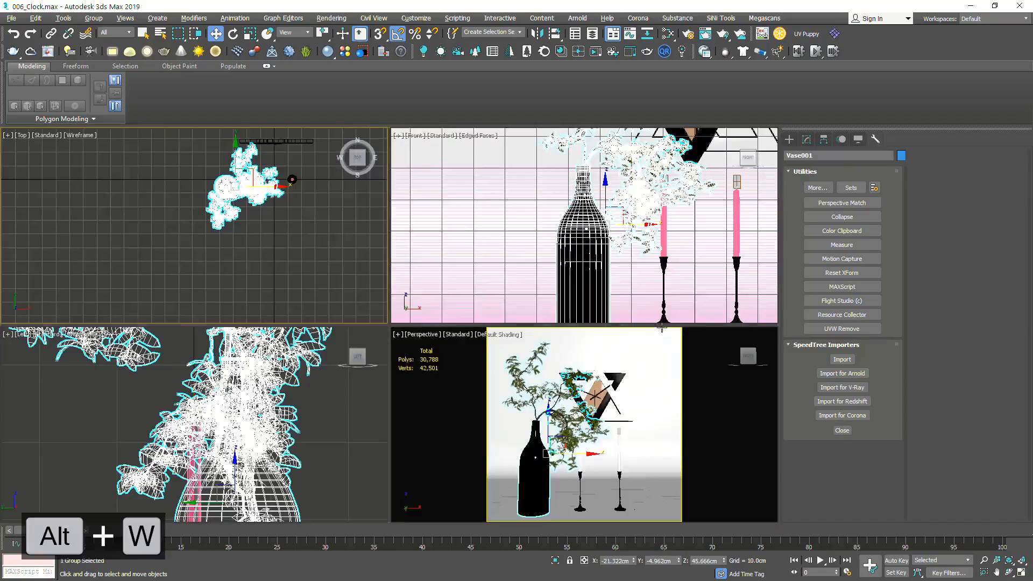
middle_click(538, 289)
key(alt+w)
middle_drag(538, 289, 527, 277)
scroll(527, 277, down, 2)
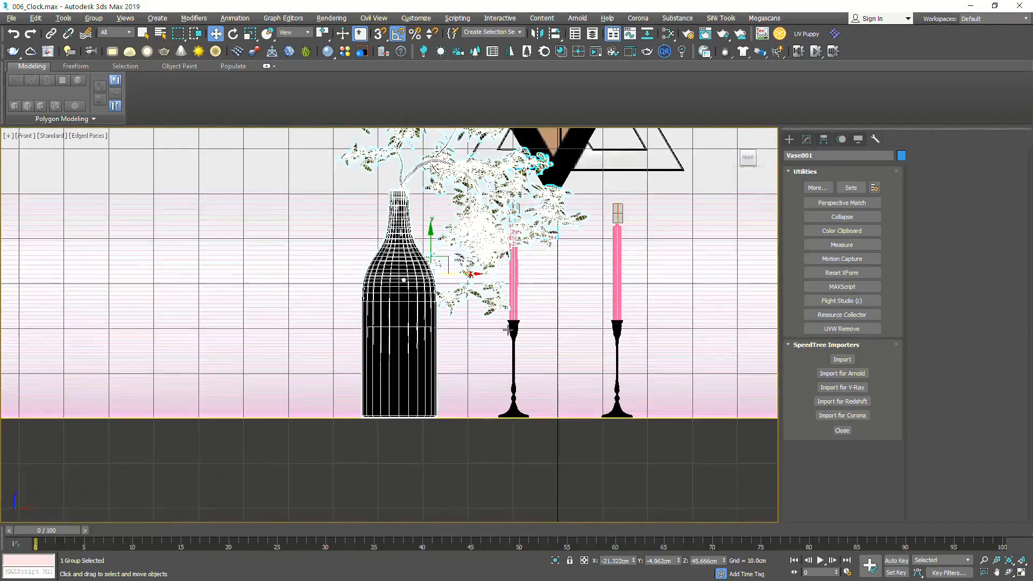
click(516, 333)
scroll(517, 442, up, 2)
scroll(516, 440, up, 7)
middle_drag(522, 289, 442, 406)
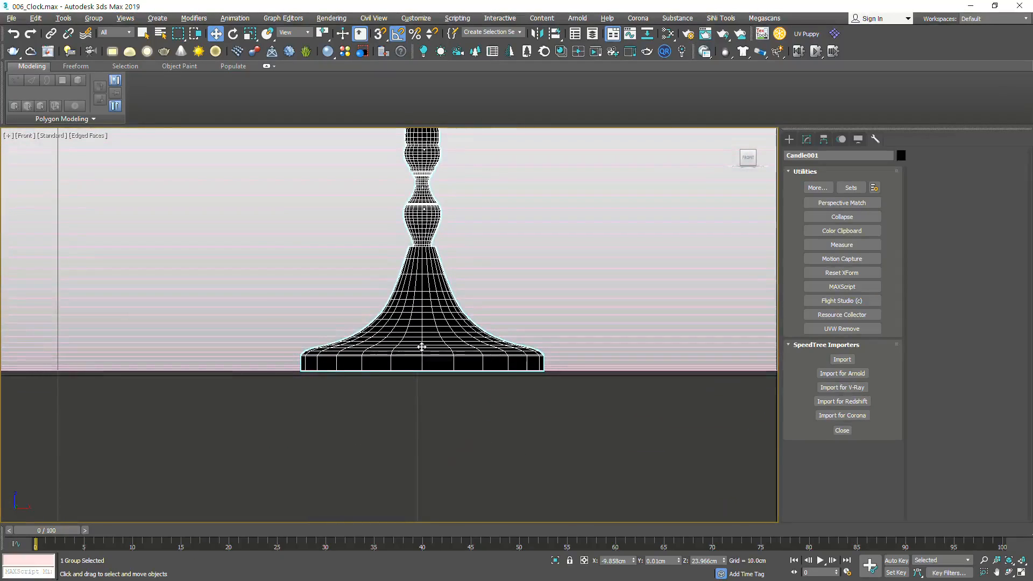
scroll(422, 347, down, 6)
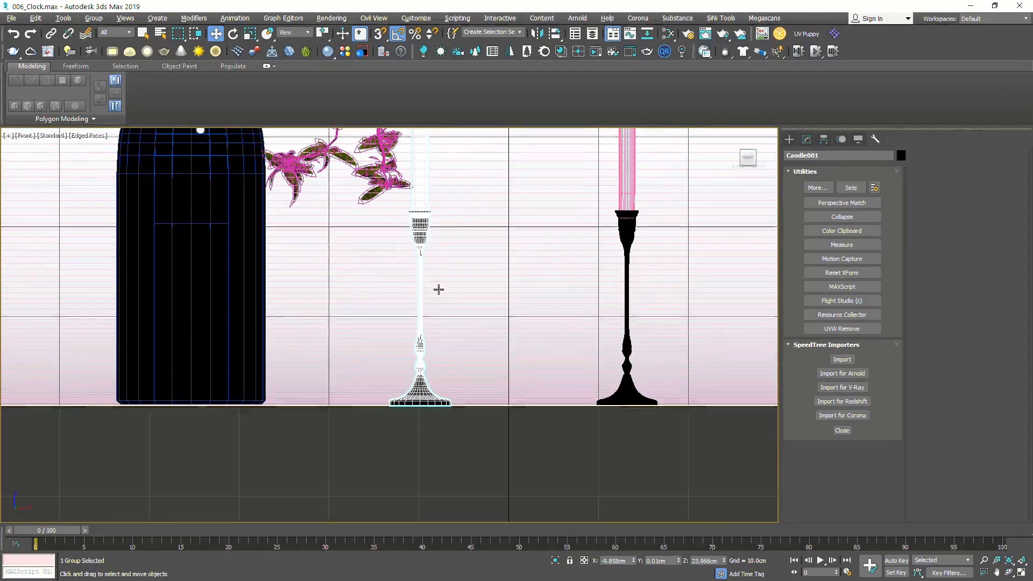
ctrl+click(627, 233)
scroll(517, 354, down, 5)
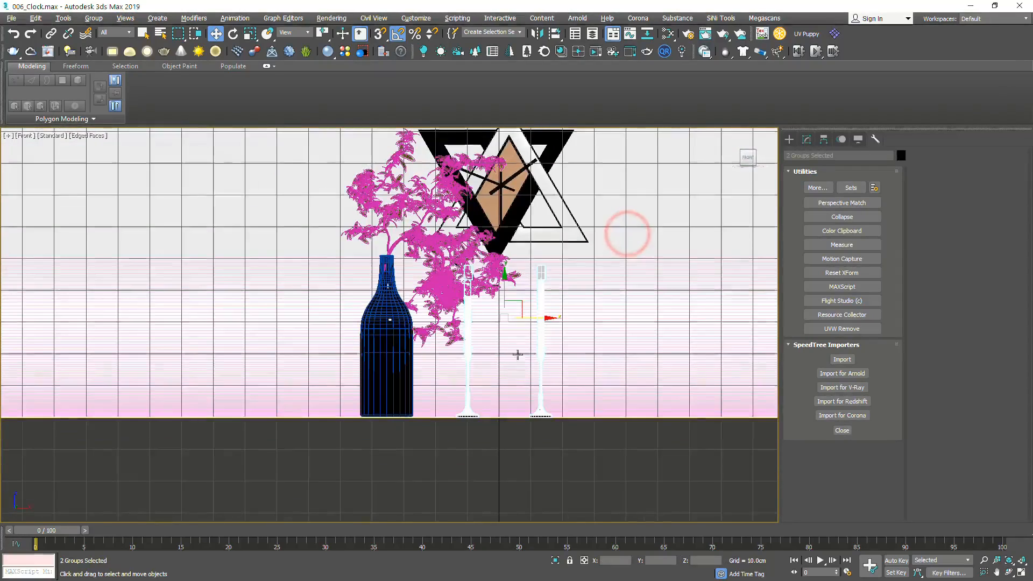
Shift the Vase001 group about 27 cm to the left in the front view and raise the clock about 9 cm
click(452, 317)
drag(452, 318, 364, 314)
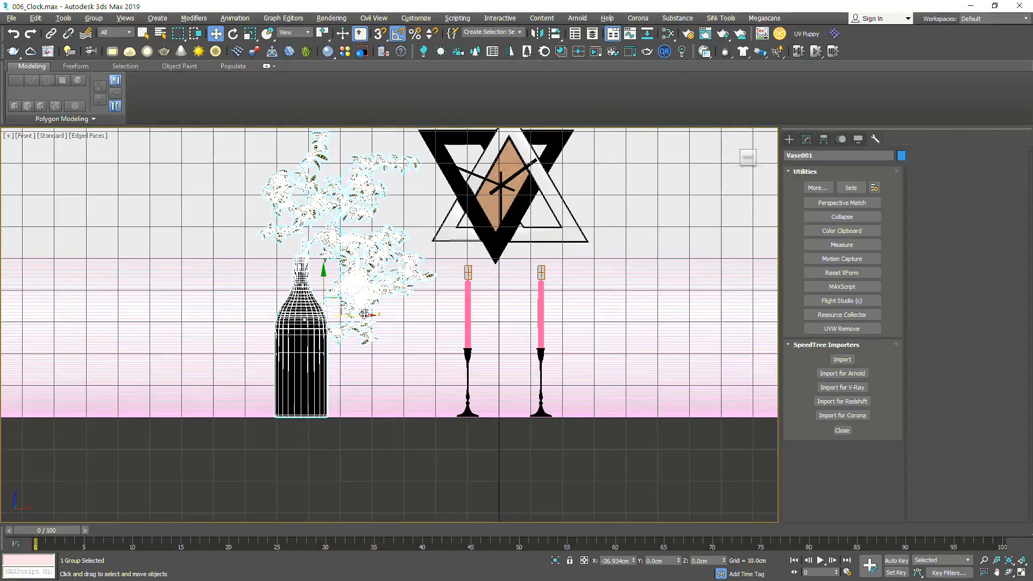
middle_drag(488, 335, 451, 425)
click(494, 259)
drag(494, 258, 488, 194)
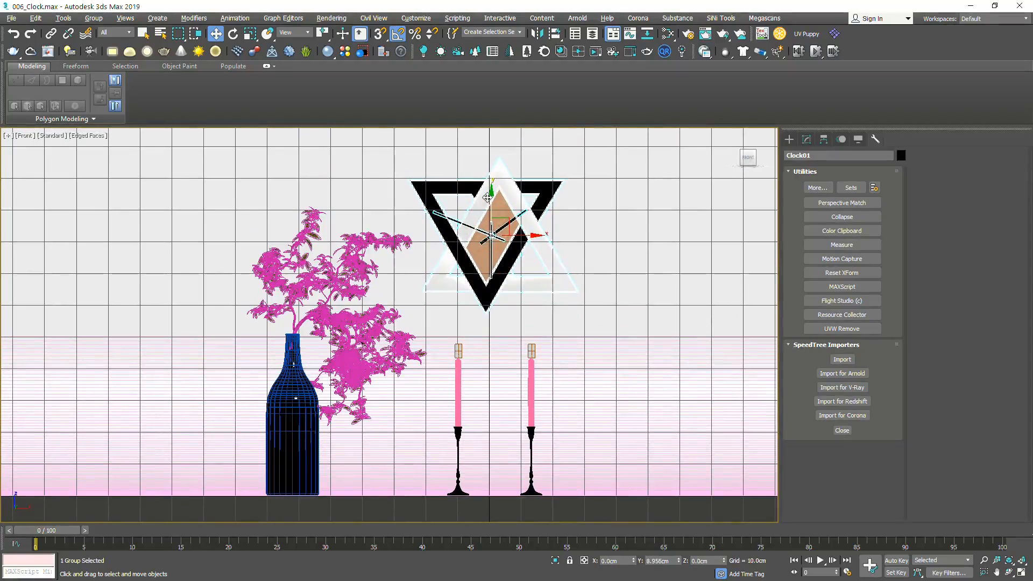
Move the right candle outward to X 26.02 cm and the left candle about 72 cm left, to the far side of the vase
click(530, 451)
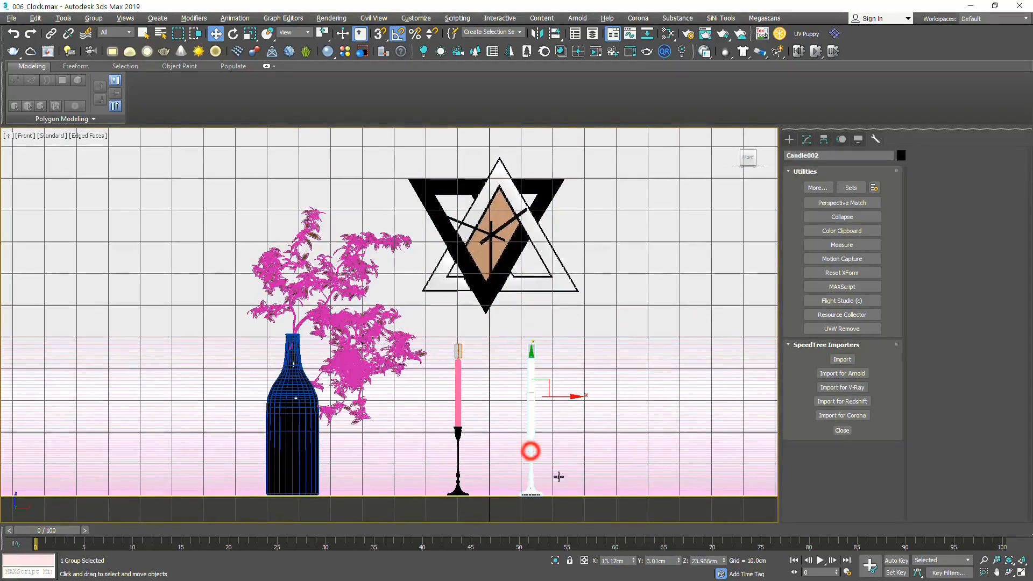
drag(530, 451, 570, 393)
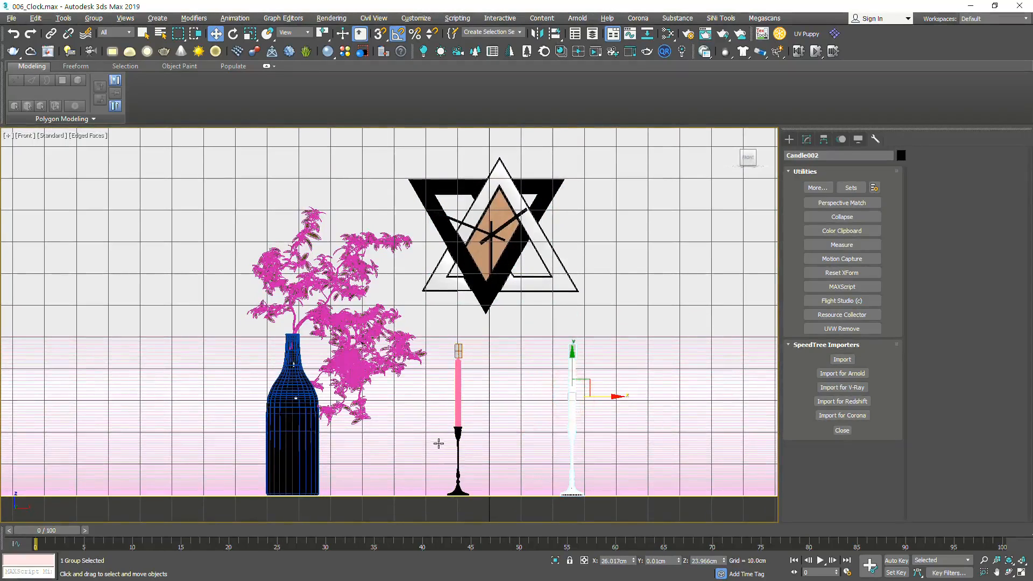
click(454, 429)
drag(485, 397, 257, 398)
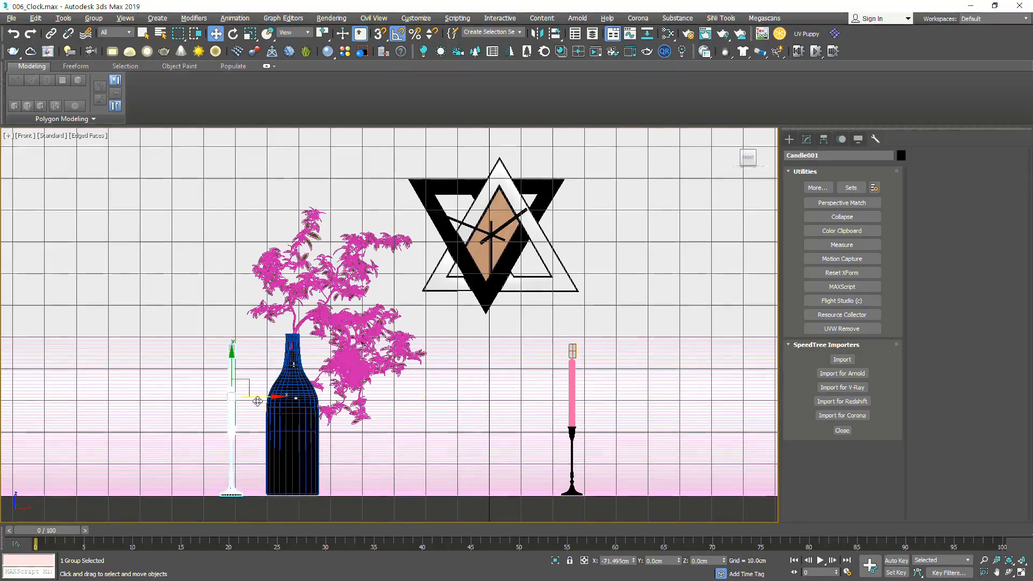
Reposition the clock further left and higher above the vase, and bring the right candle in to X -12.32 cm
drag(491, 263, 429, 225)
click(572, 401)
drag(594, 404, 525, 393)
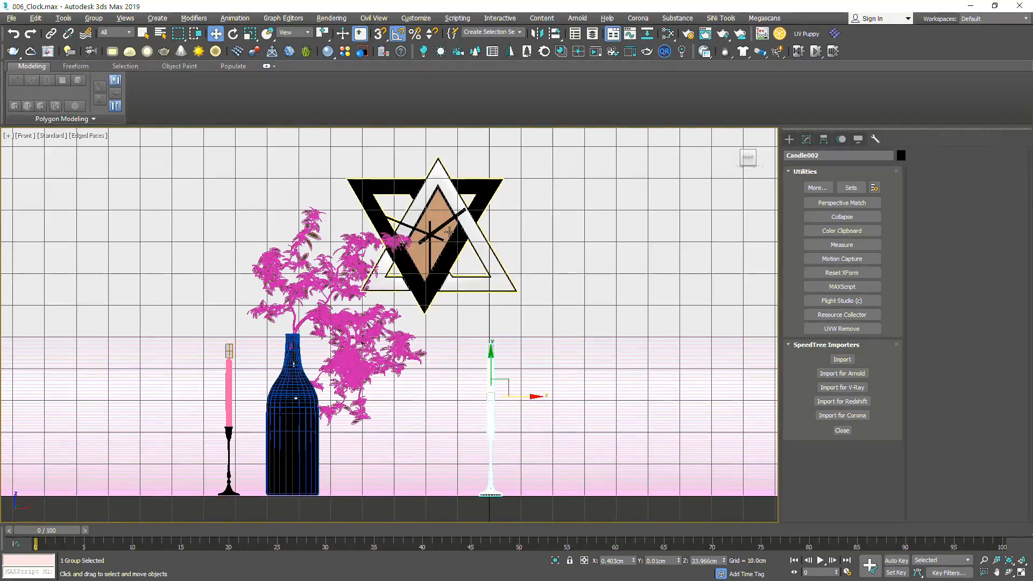
click(448, 232)
drag(449, 220, 423, 209)
click(491, 425)
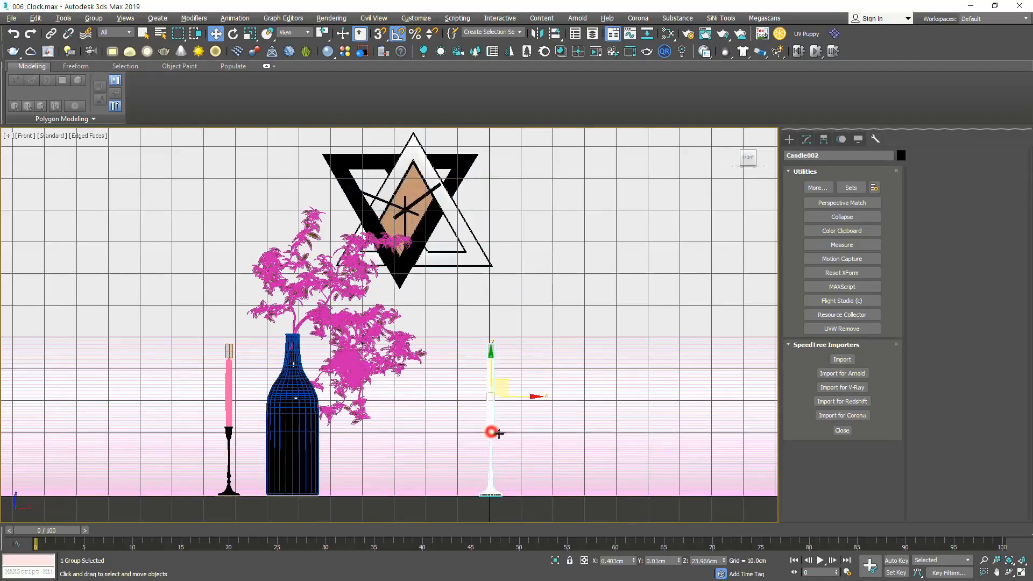
drag(526, 399, 484, 397)
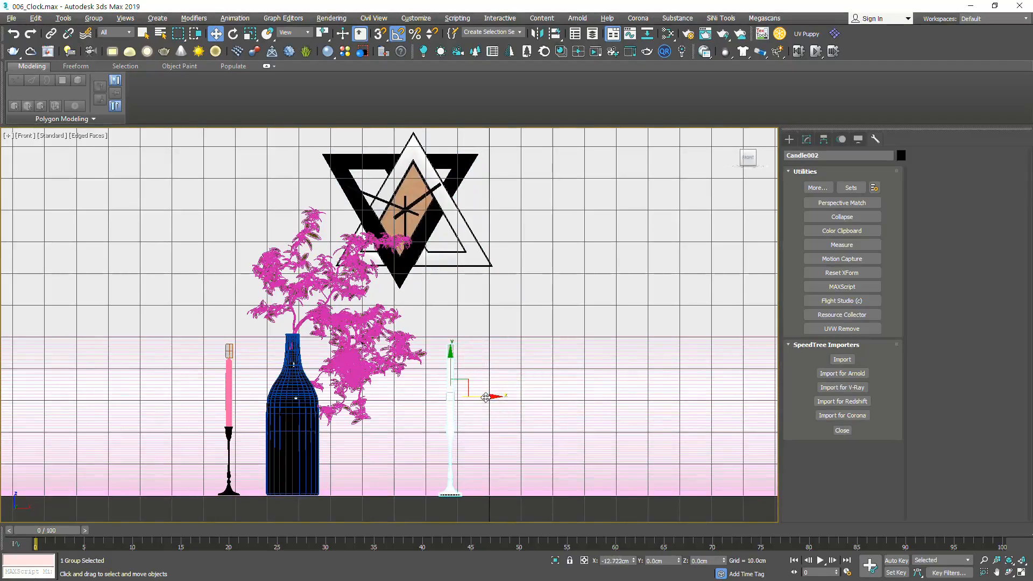
Return to the full-size perspective view of the rearranged scene and close the Parameter Collector window
key(alt+2)
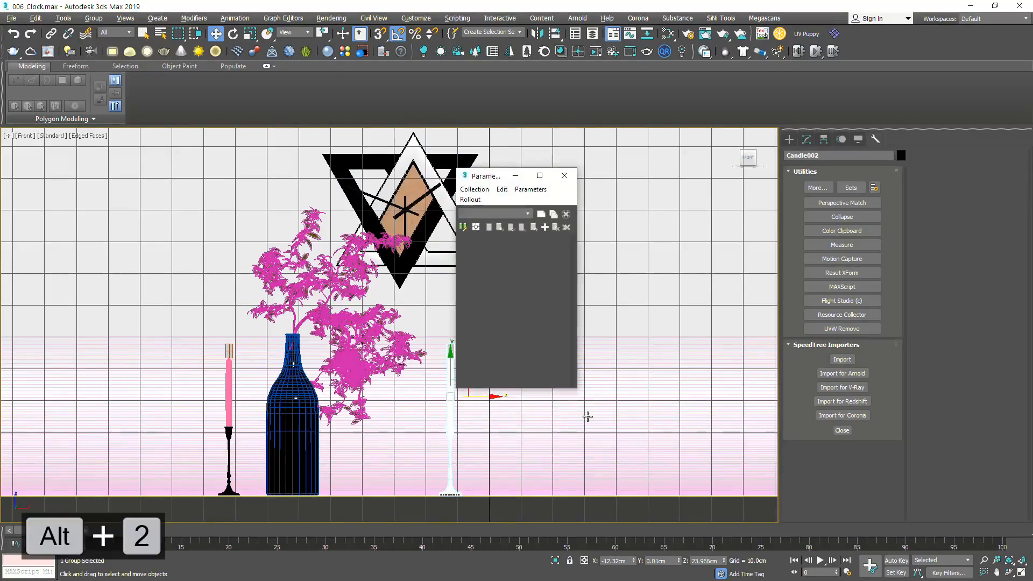
click(529, 441)
key(alt+w)
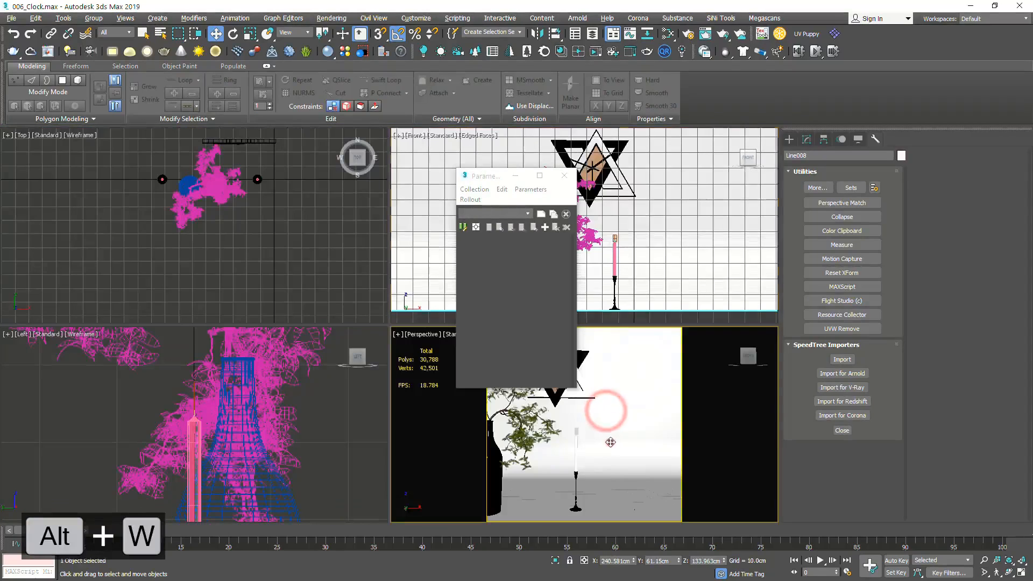
key(alt+w)
middle_drag(485, 431, 518, 395)
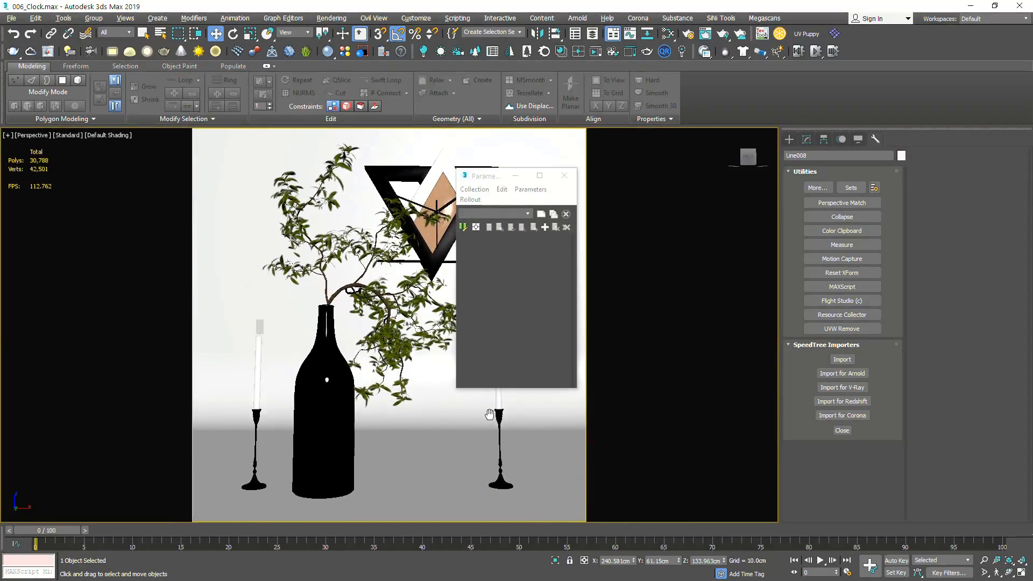
scroll(463, 423, down, 1)
scroll(468, 428, down, 3)
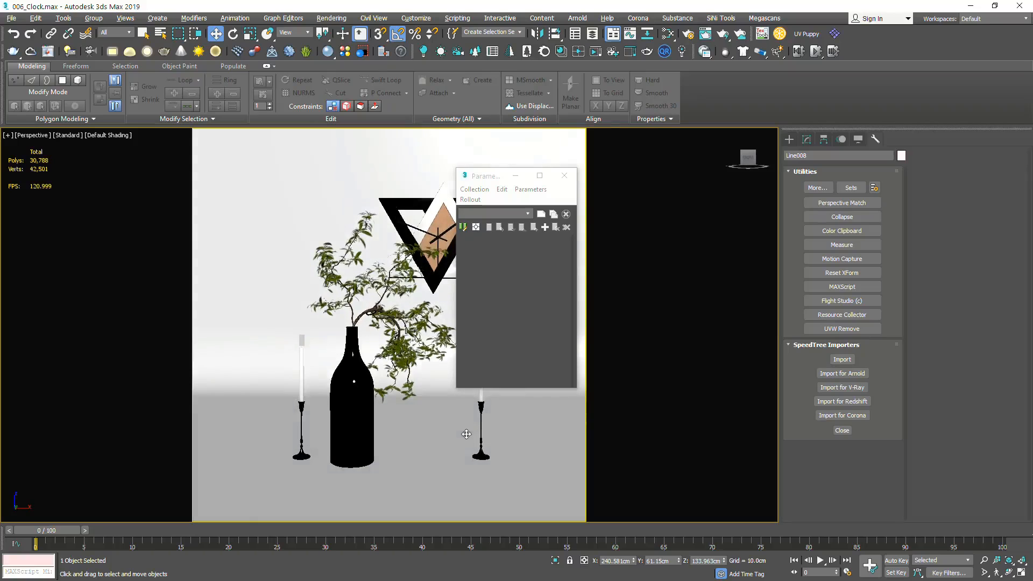
click(564, 176)
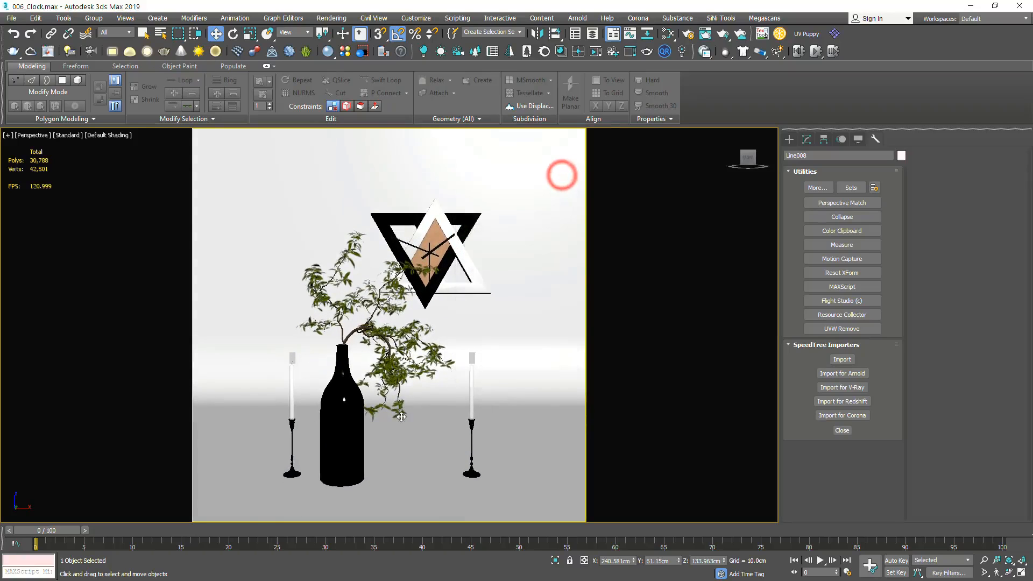
Frame the vase, candles and clock in the perspective view, check the composition in a Corona interactive render, and close the render window
scroll(403, 417, up, 2)
scroll(403, 417, up, 3)
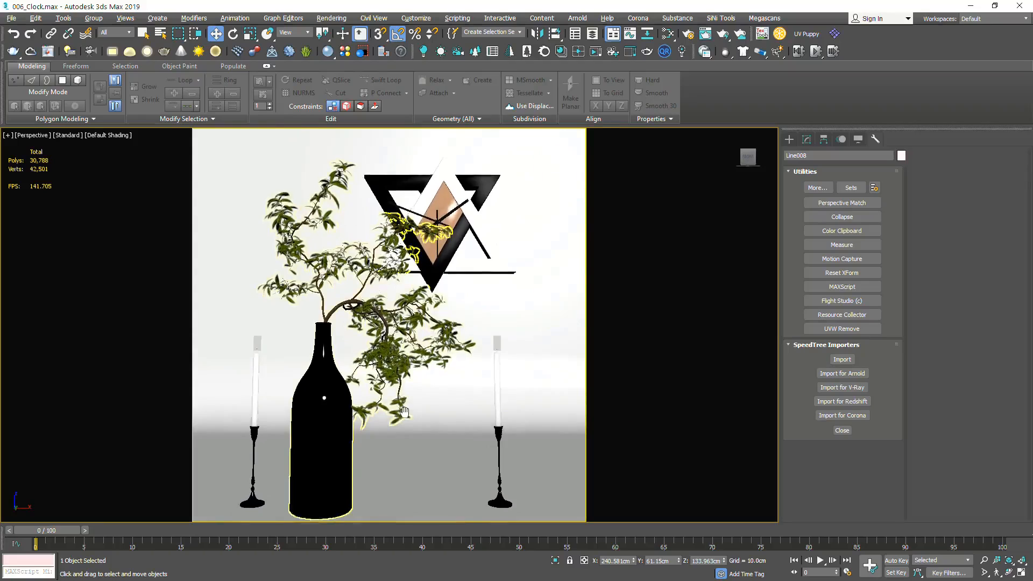
middle_drag(405, 411, 405, 407)
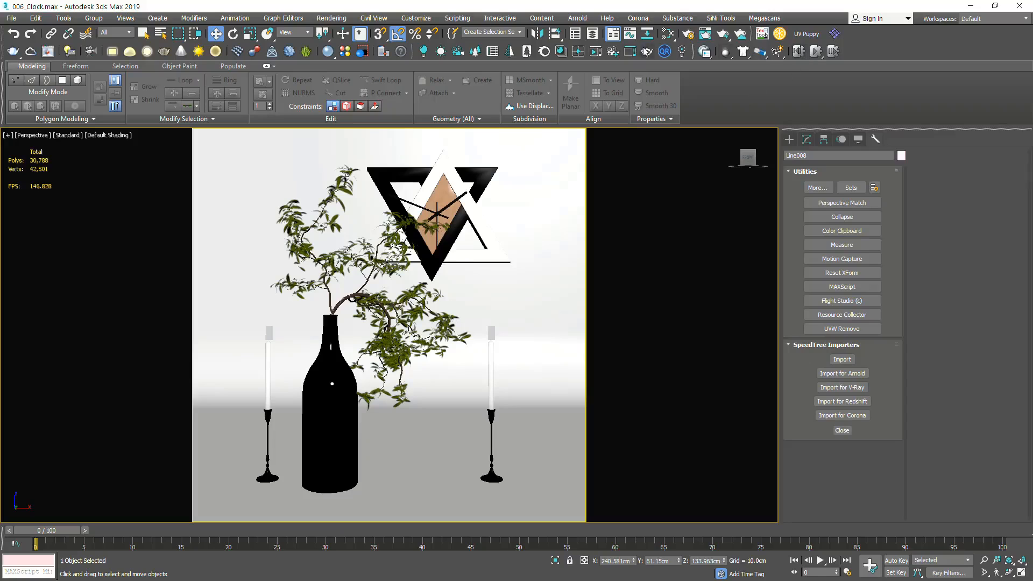
click(595, 52)
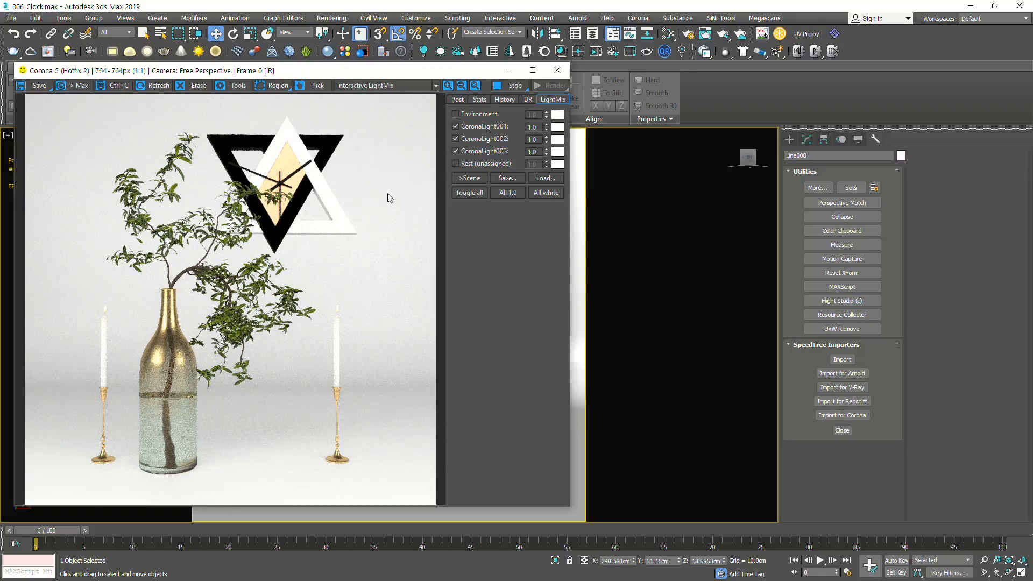
click(558, 74)
Move Clock01 right along X to -12.85 cm in the top view
key(alt+w)
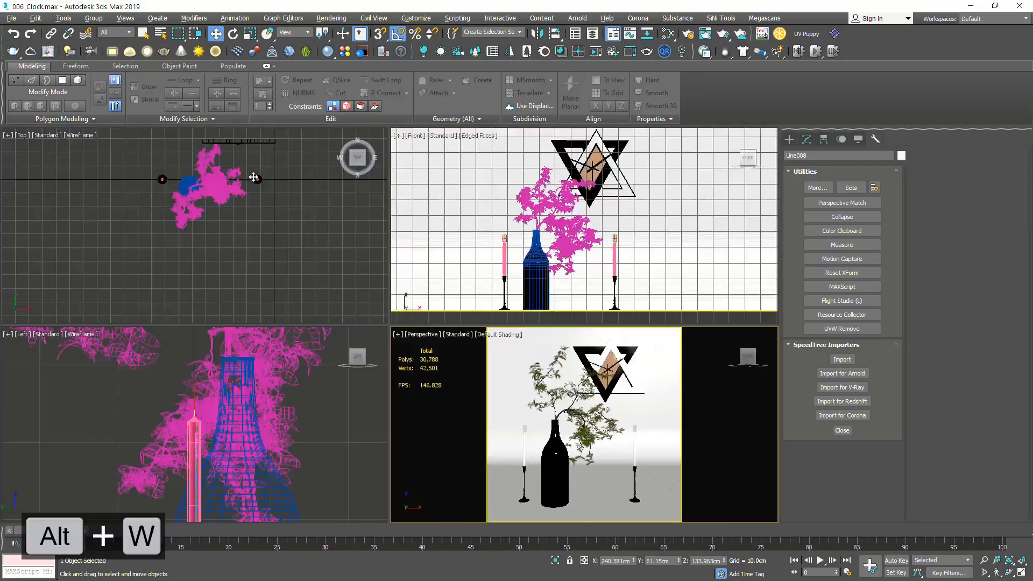
key(alt+w)
middle_drag(490, 160, 474, 234)
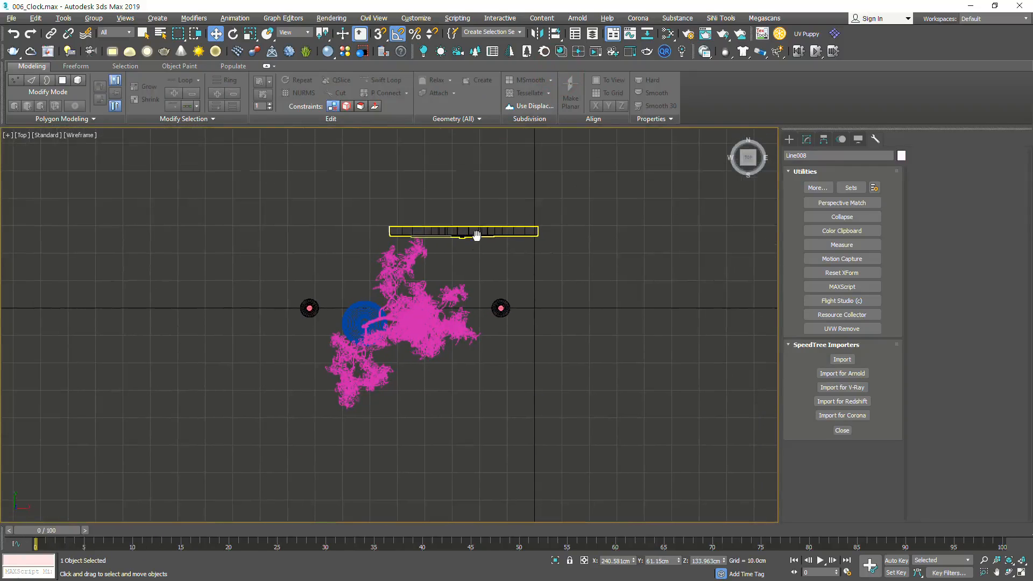
click(475, 232)
drag(498, 234, 534, 233)
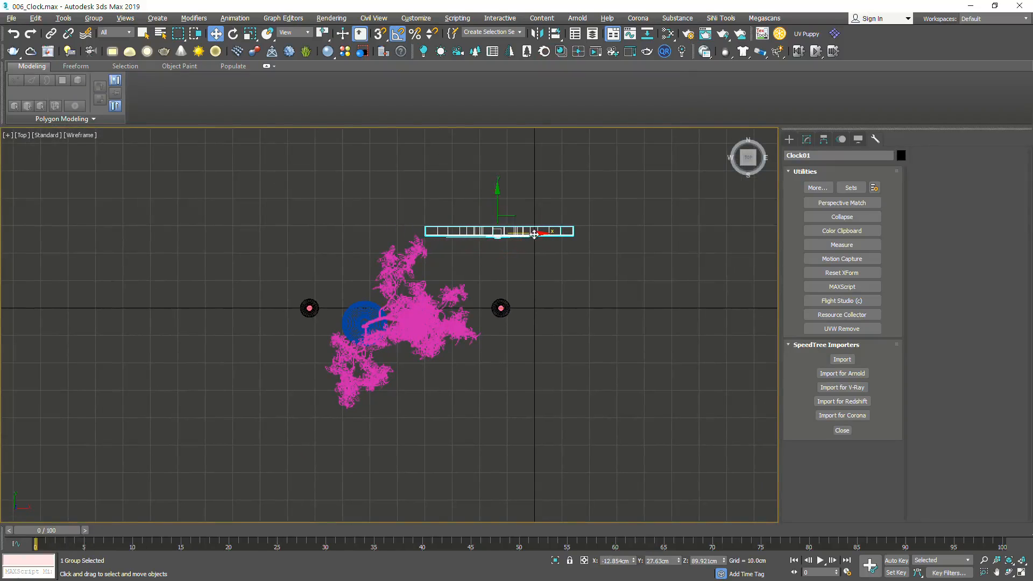
Raise the clock to Z 93.71 cm in the perspective view, adjust the framing slightly, and start a Corona interactive render
key(alt+w)
right_click(536, 333)
key(alt+w)
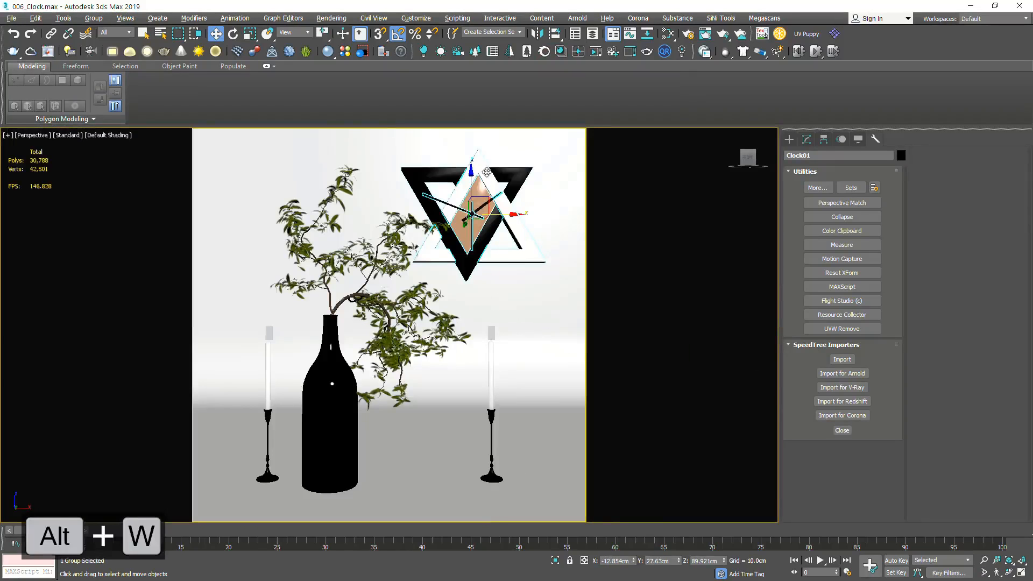
drag(474, 181, 475, 170)
alt+middle_drag(480, 270, 474, 304)
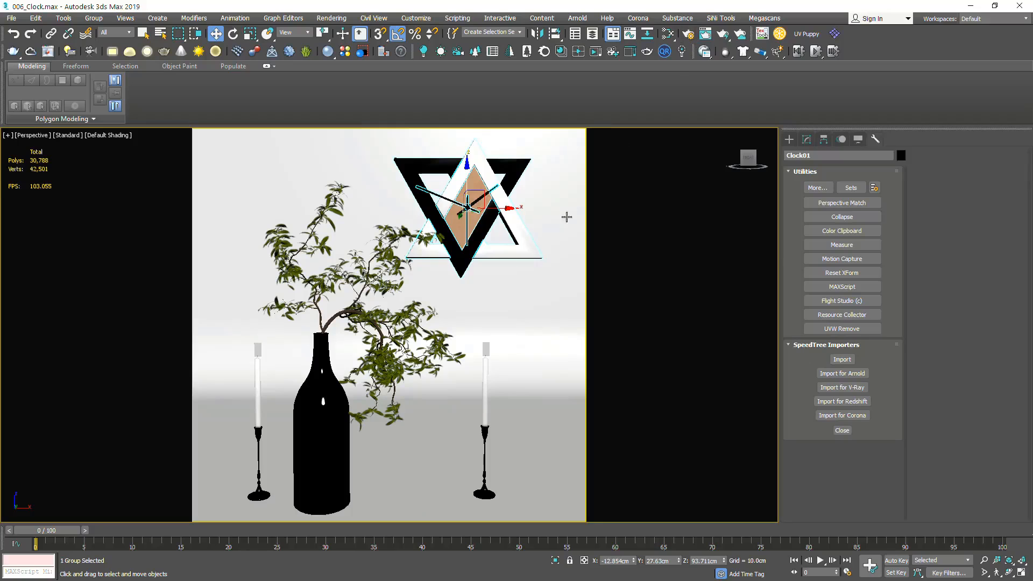
click(595, 51)
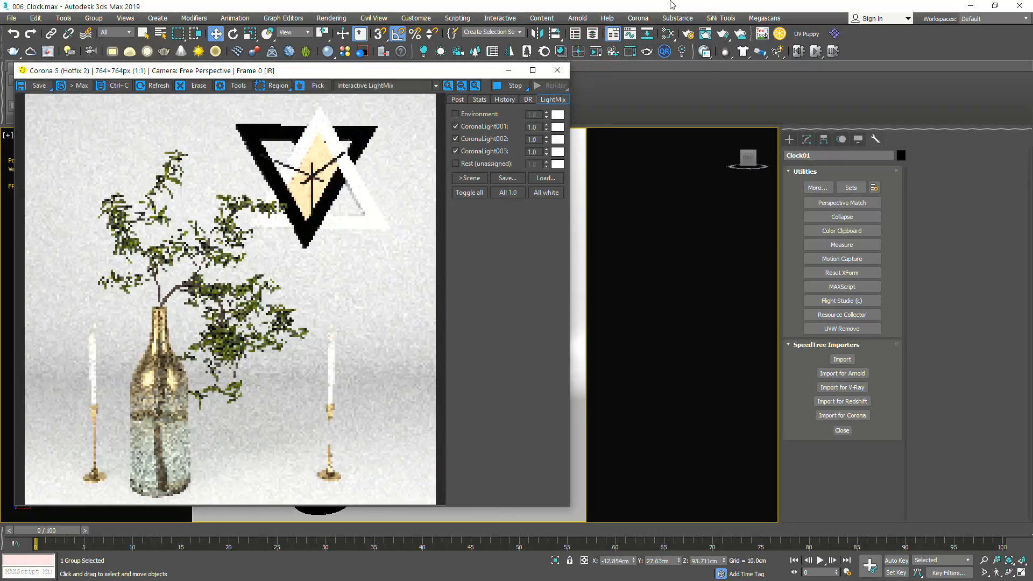
Raise the LightMix intensity of CoronaLight001 to 1.073 and CoronaLight003 to 1.203, briefly toggling the Environment layer
click(670, 2)
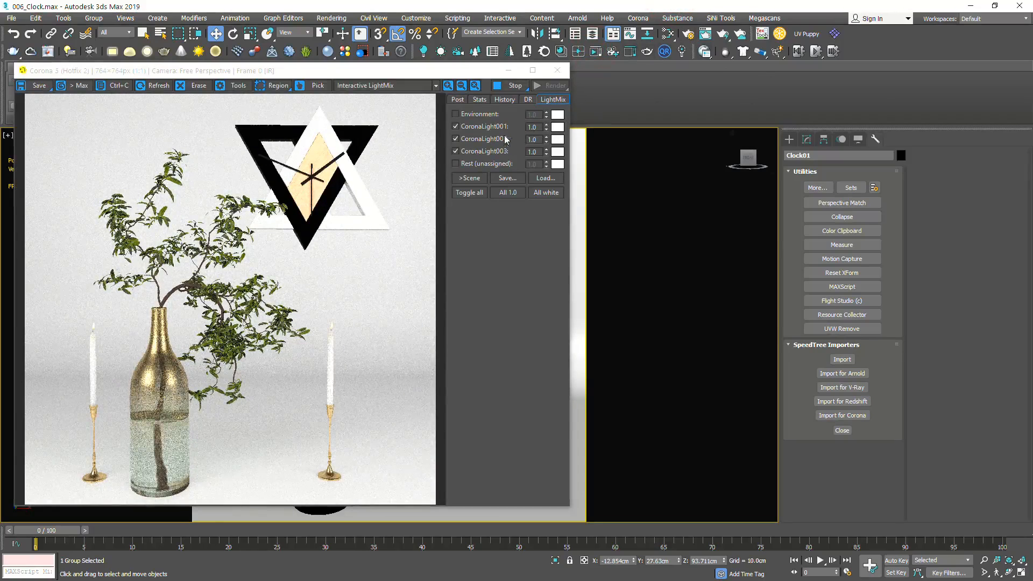
drag(546, 127, 545, 141)
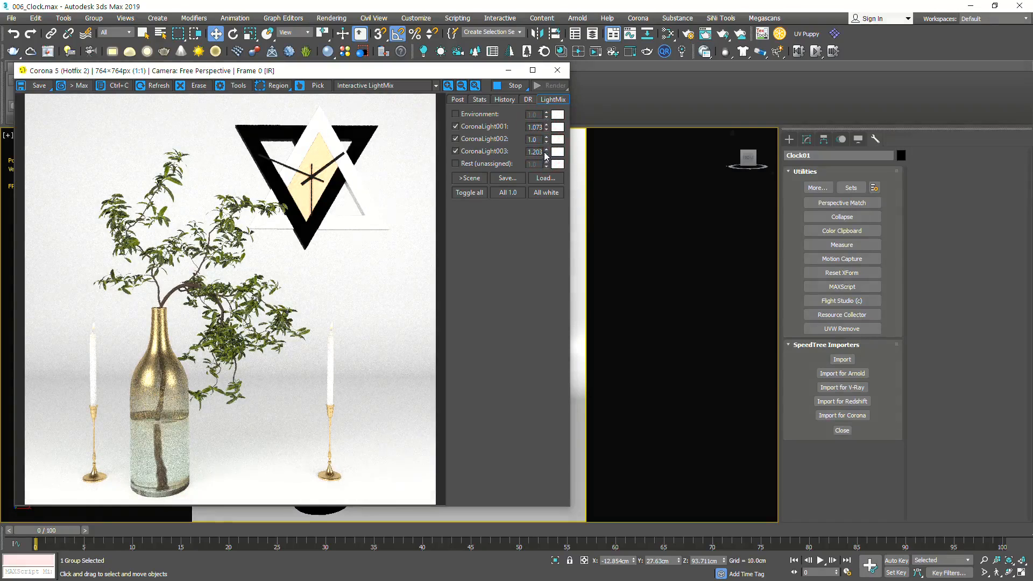
click(480, 114)
click(478, 116)
key(F9)
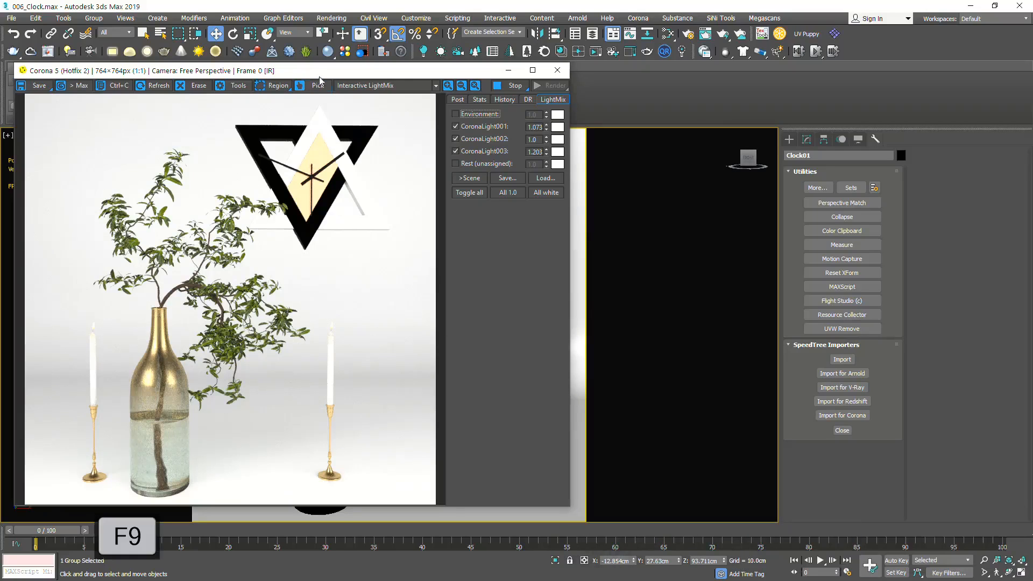
drag(329, 72, 334, 64)
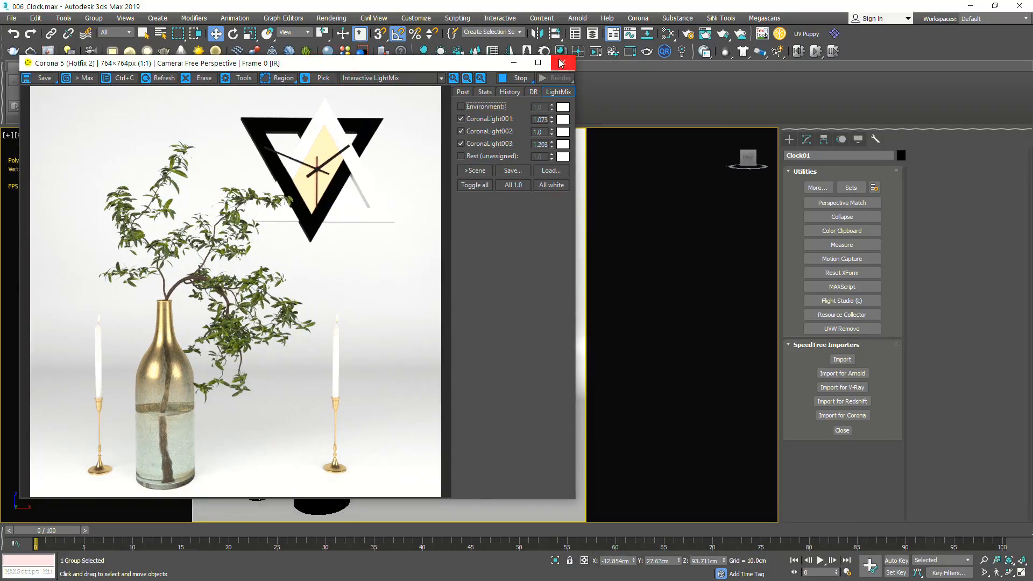
Test CoronaLight003 LightMix intensities of 5, 3 and 2, settle on 1.10, and minimize the render window
double_click(536, 145)
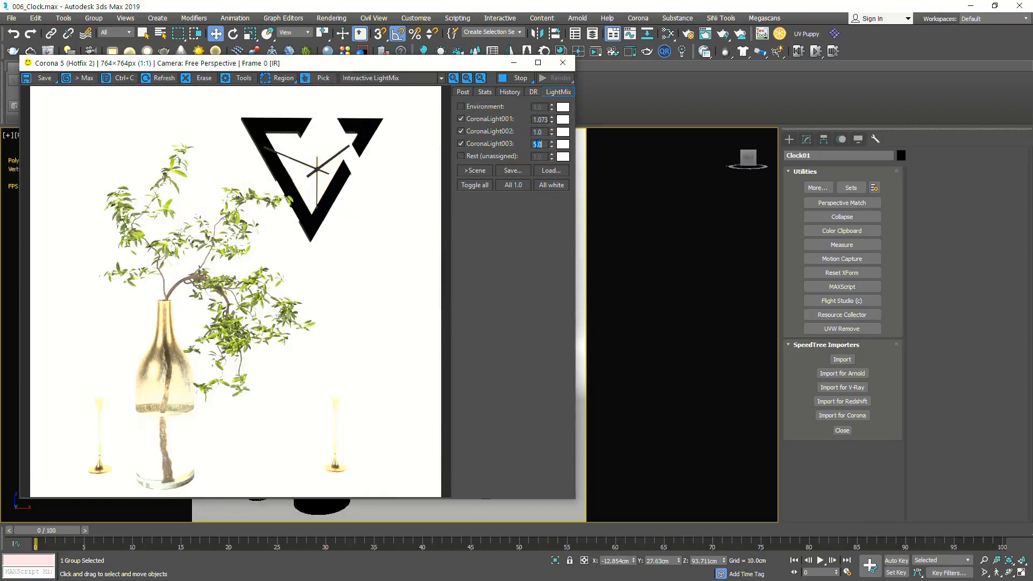
key(Return)
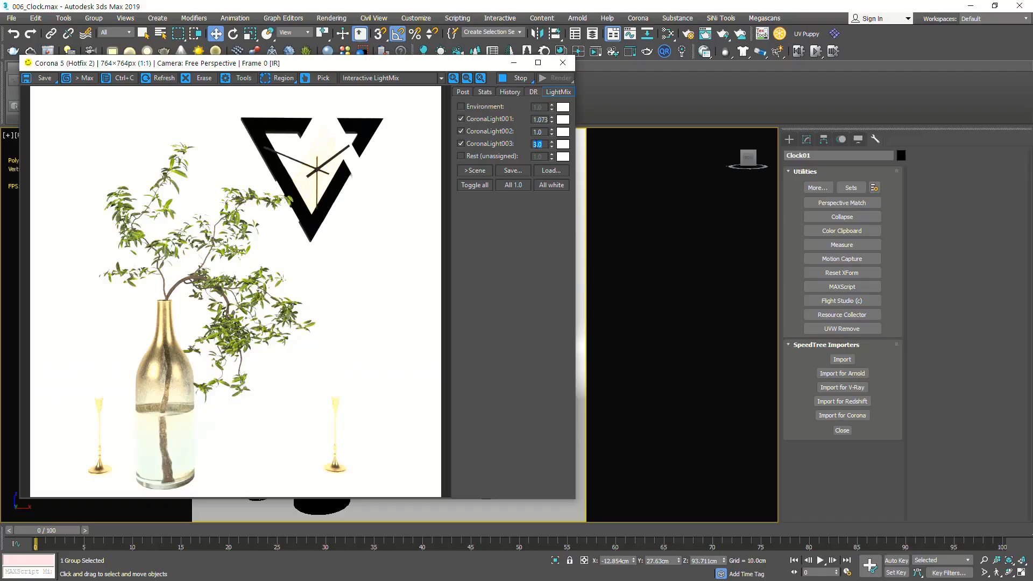
text(2)
key(Return)
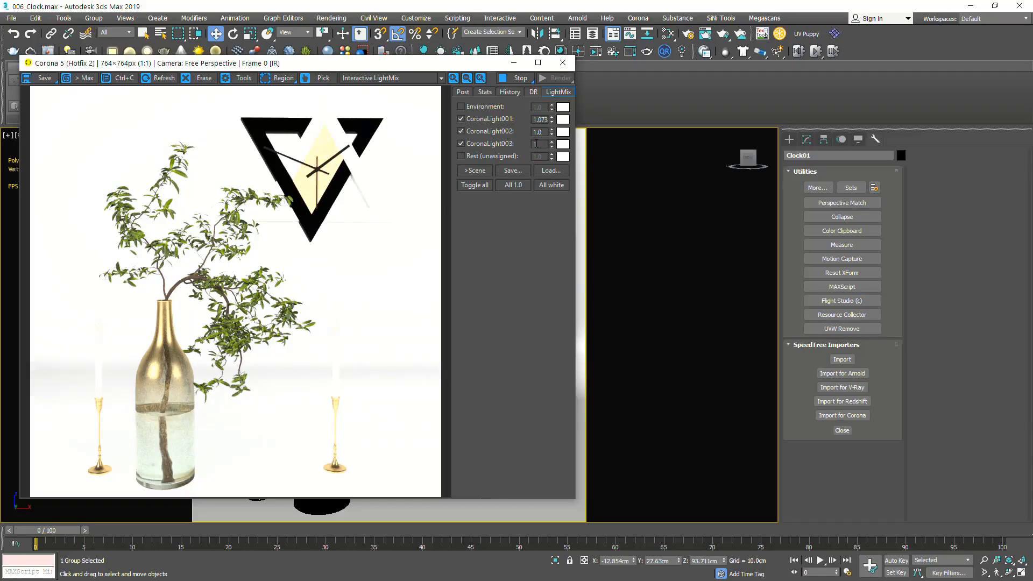
text(1.2)
key(Return)
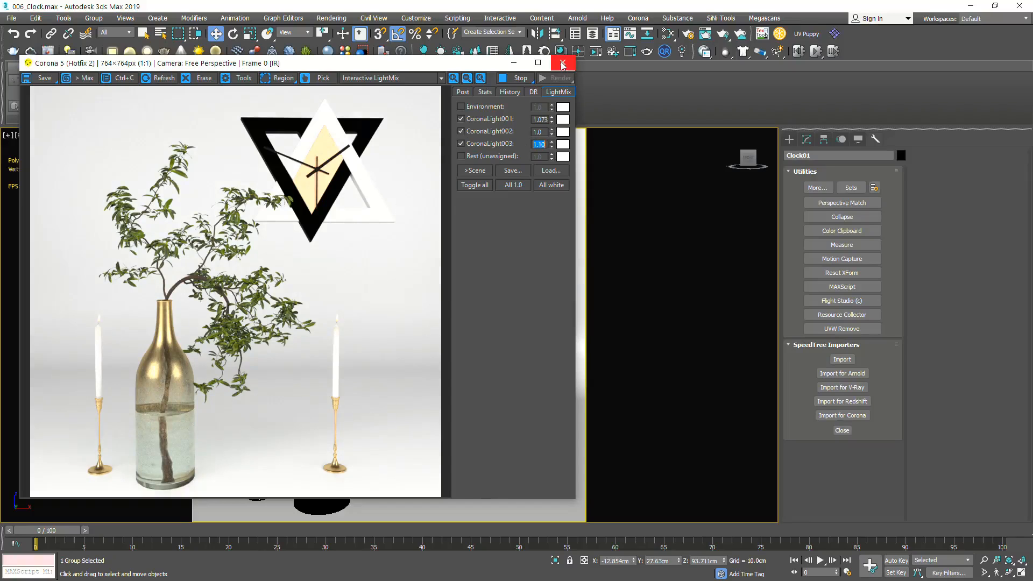
click(513, 62)
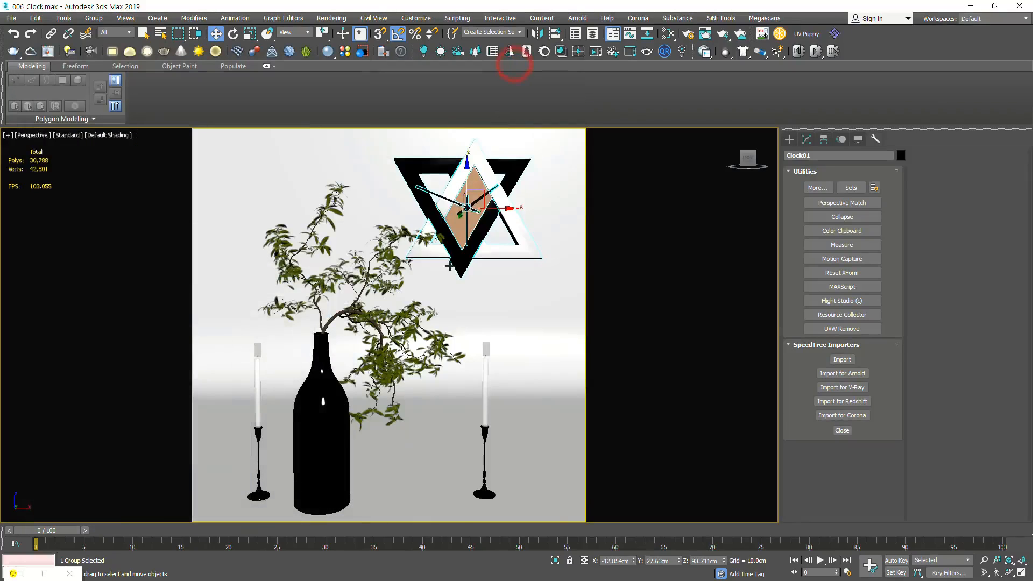
Create a targeted Corona Sun in the top view, placed in front and to the right and aimed at the vase
key(alt+w)
key(alt+w)
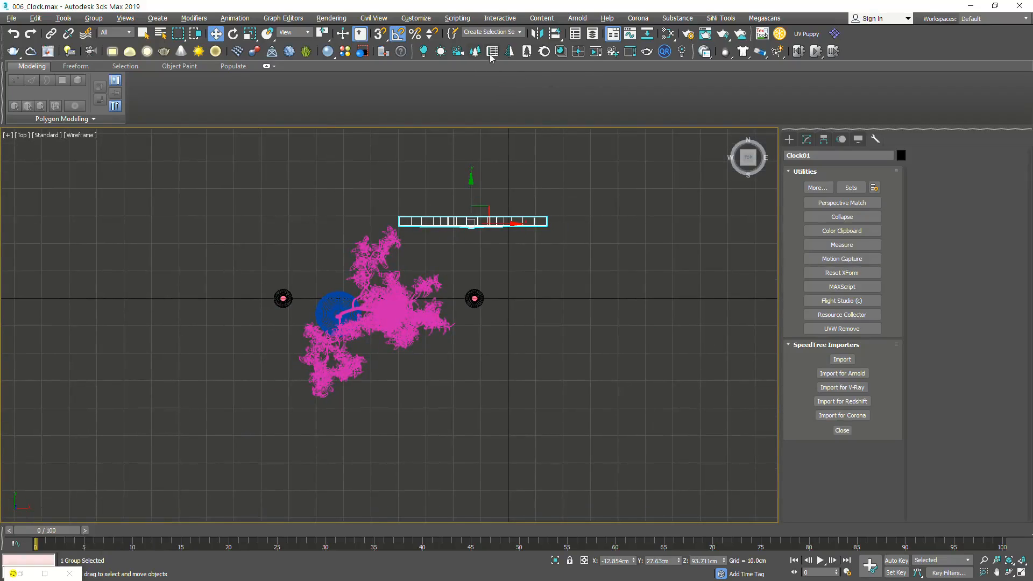
click(440, 51)
drag(697, 474, 360, 286)
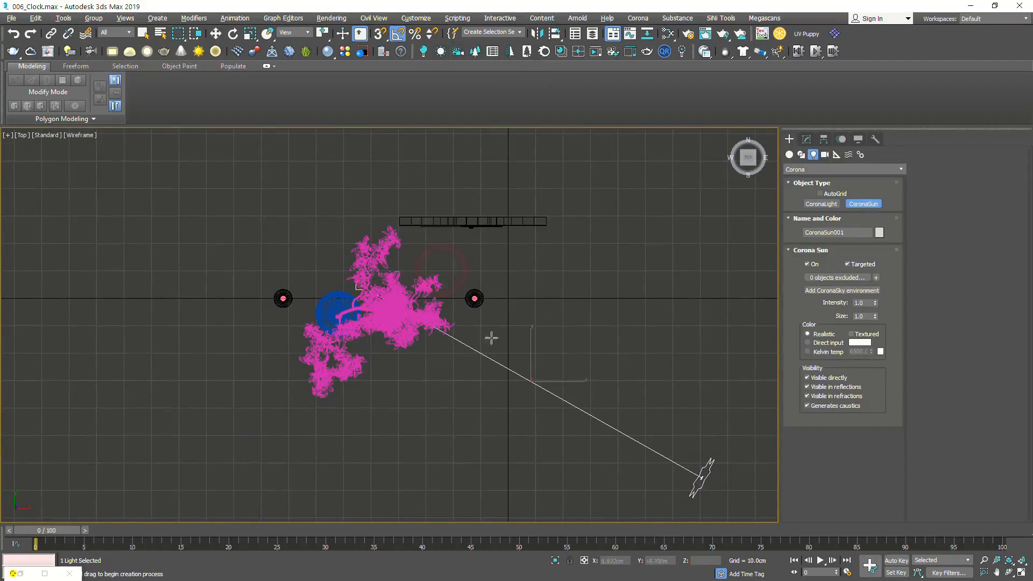
Raise the Corona Sun to Z 152.12 cm in the left view
key(alt+w)
key(alt+w)
scroll(514, 385, down, 5)
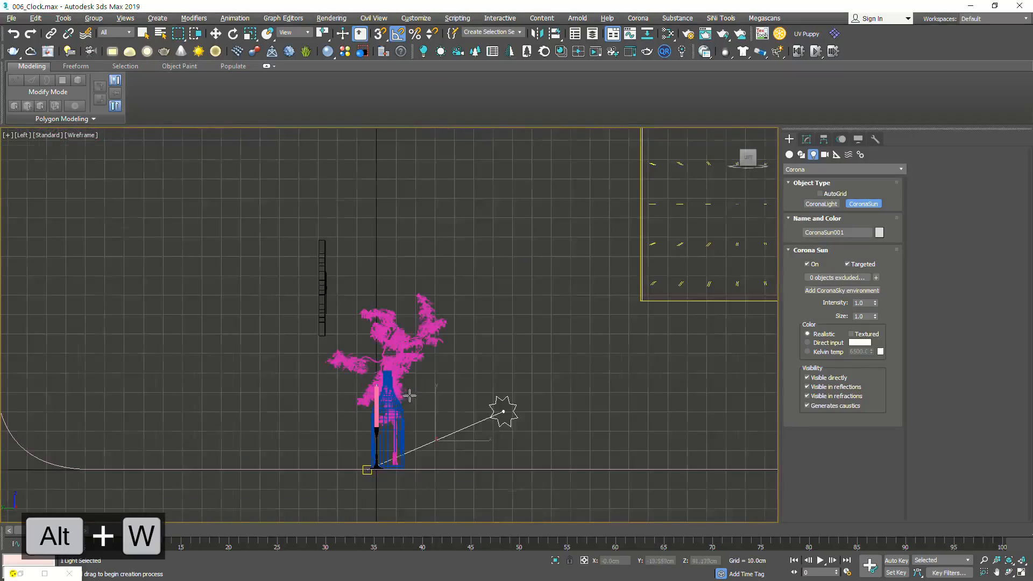
key(w)
drag(512, 381, 520, 121)
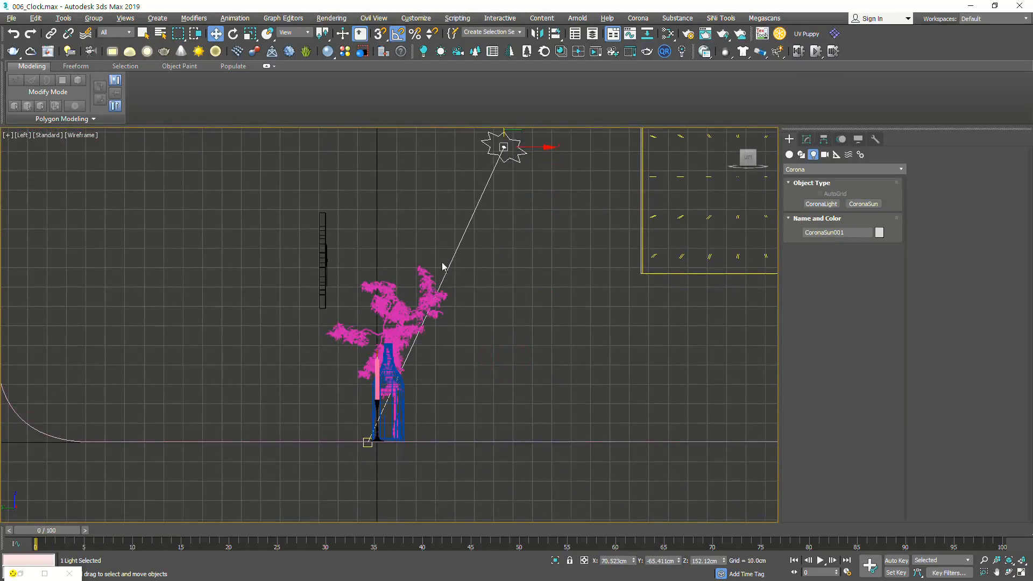
Move the Corona Sun farther from the arrangement in the top view, to X 89.785 cm and Y -130.763 cm
key(alt+w)
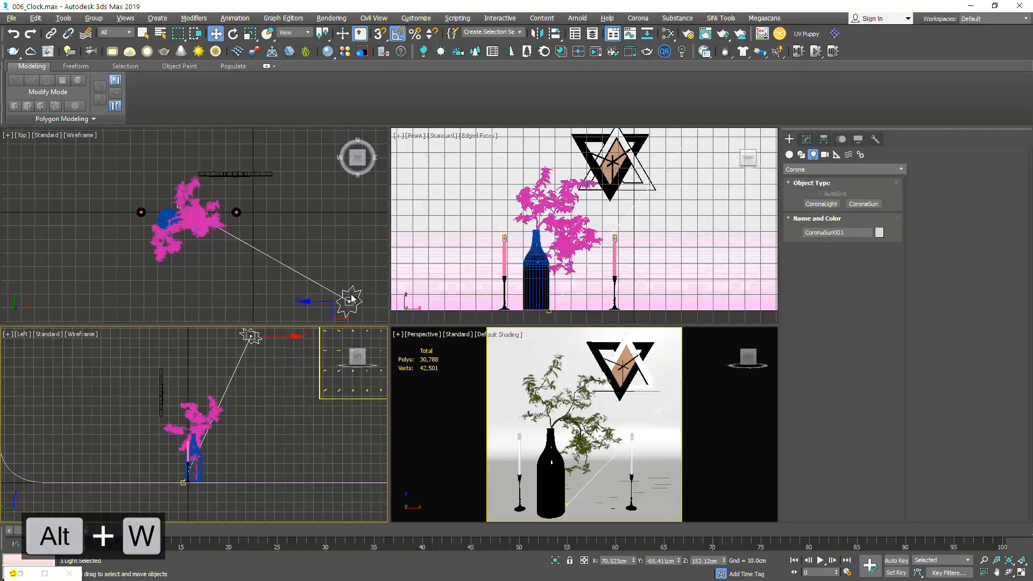
drag(352, 298, 366, 269)
scroll(348, 245, down, 2)
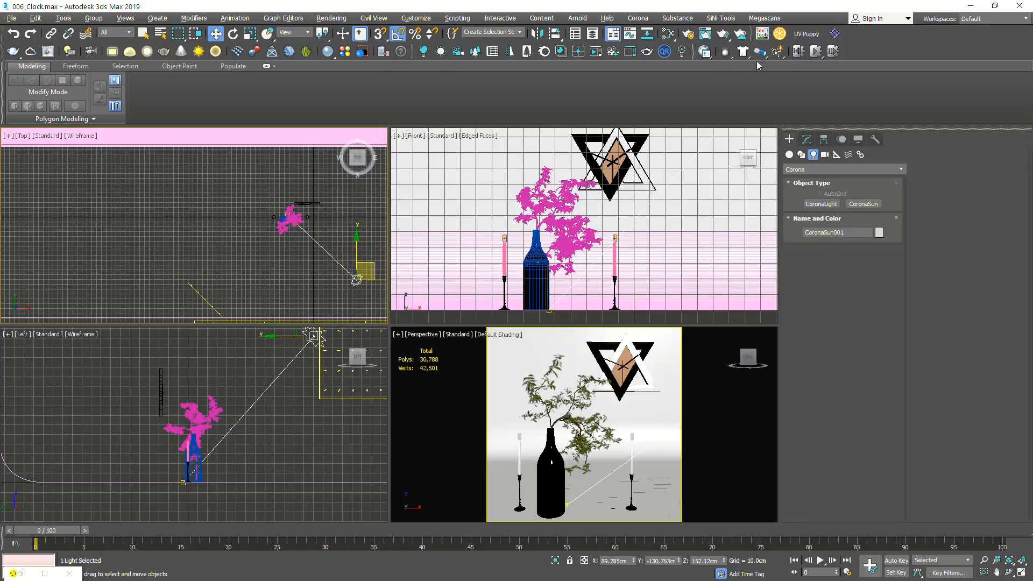
Try to set up the Interactive LightMix, dismiss the error, and close the running interactive render
click(682, 51)
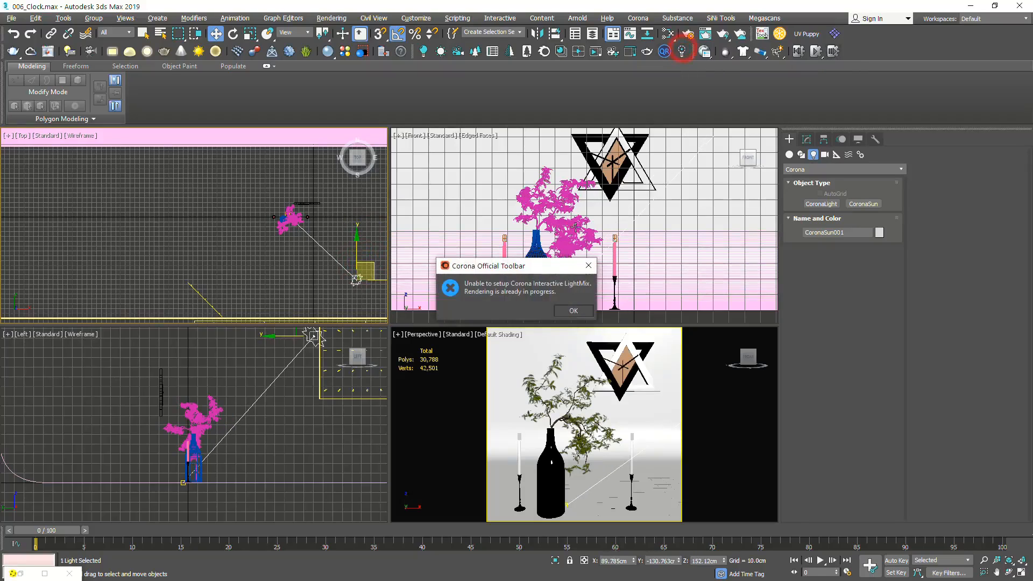
click(570, 311)
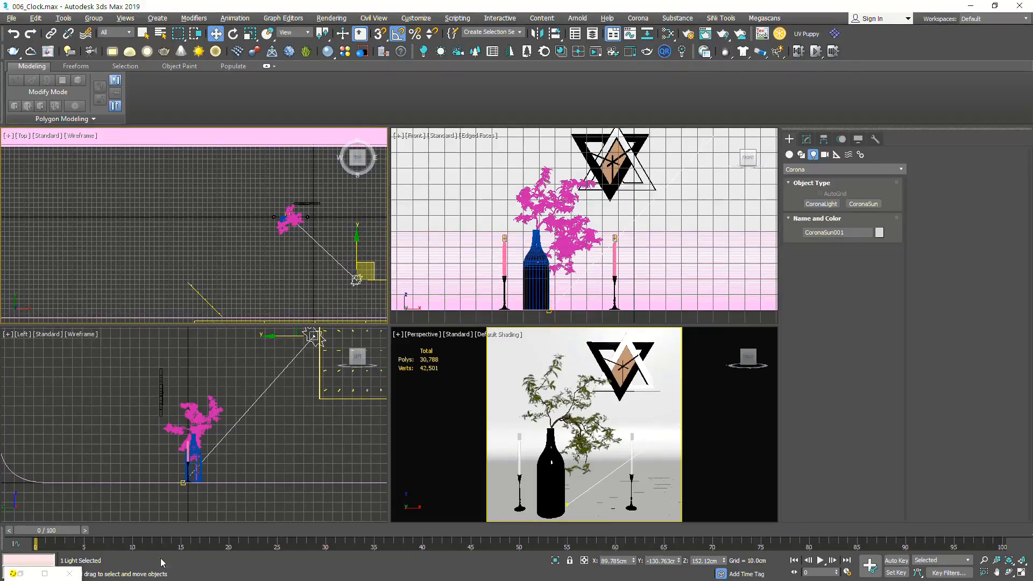
double_click(45, 574)
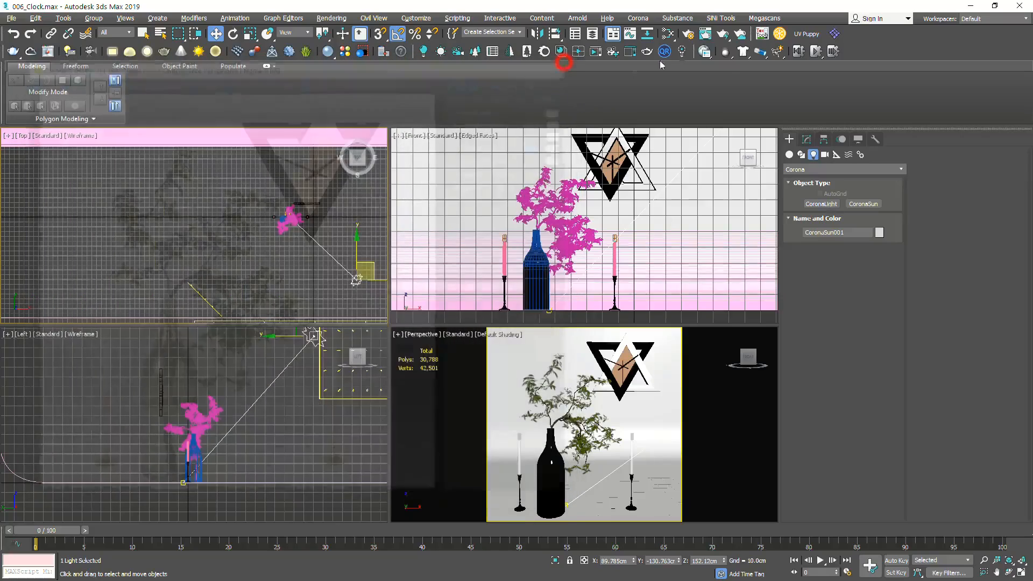
click(562, 63)
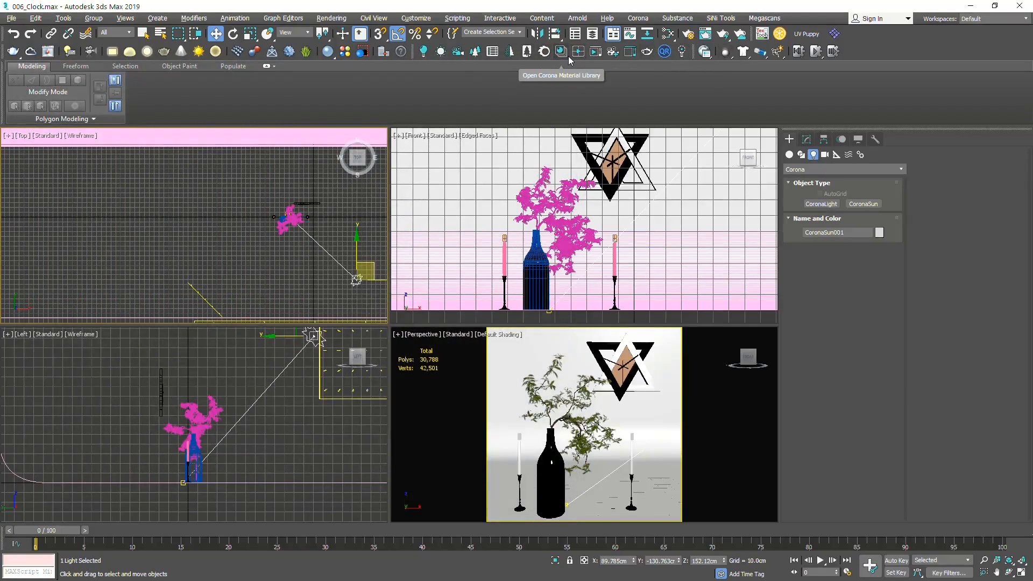
Generate Interactive LightMix layers by Instanced Lights and start a Corona interactive render
click(681, 51)
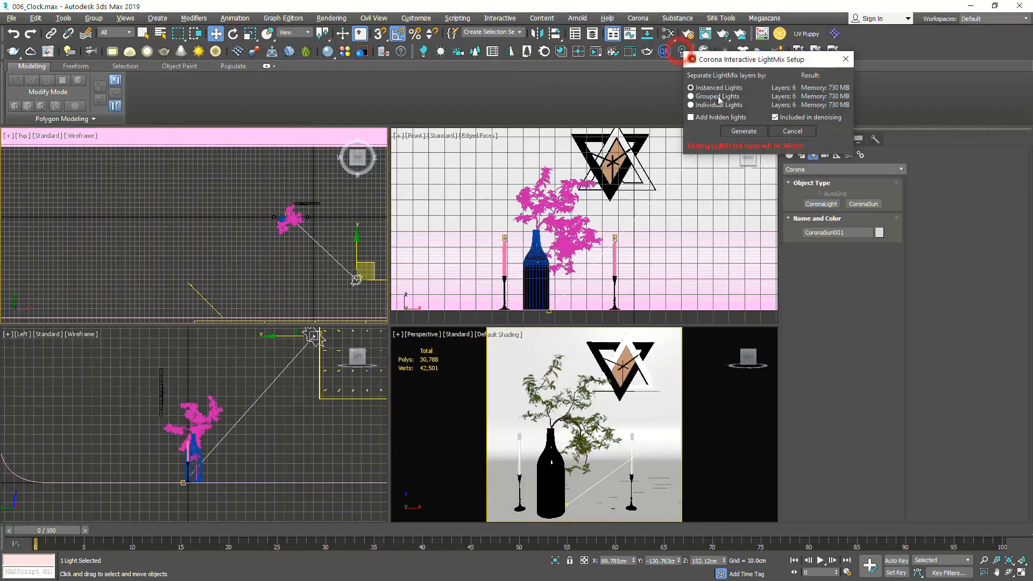
click(746, 132)
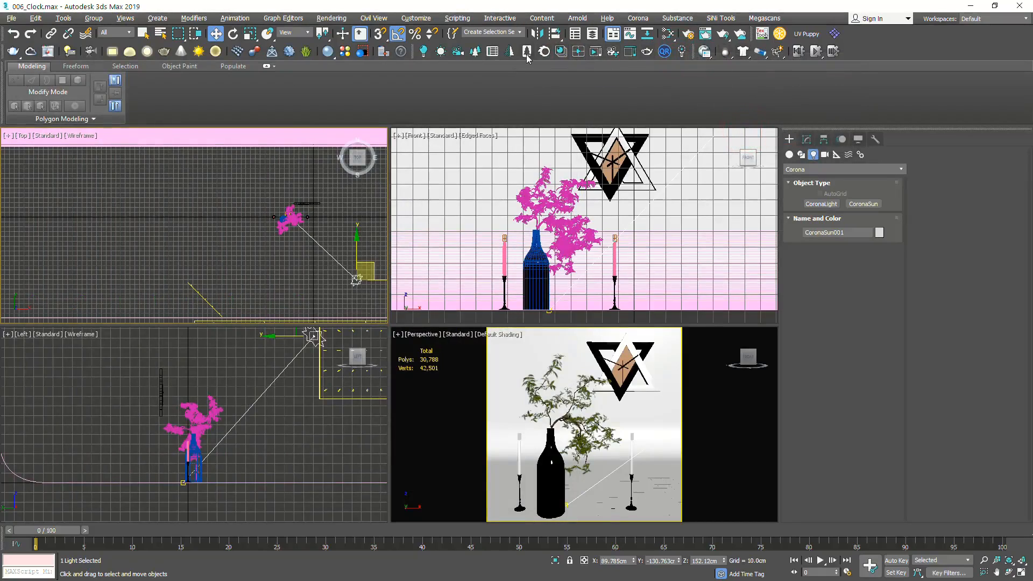
click(595, 52)
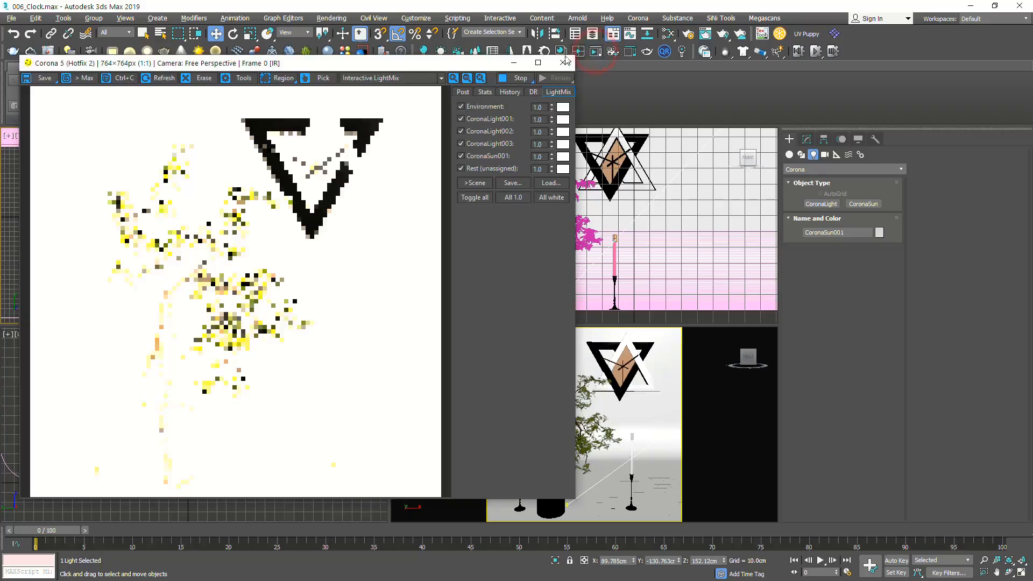
drag(385, 67, 557, 63)
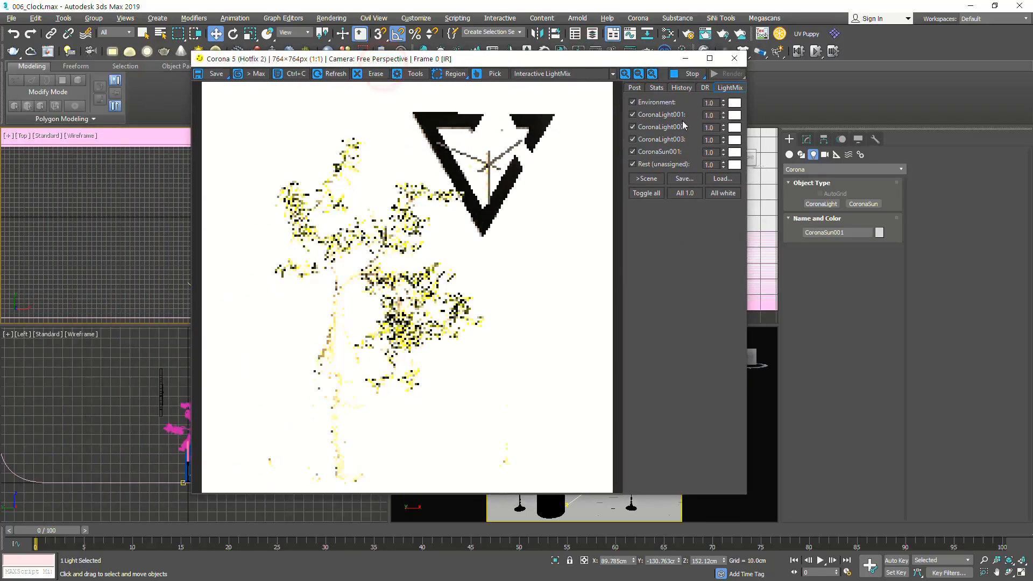
Disable every LightMix layer except CoronaSun001
click(641, 102)
click(646, 164)
click(645, 152)
click(643, 139)
click(644, 127)
click(645, 114)
click(656, 152)
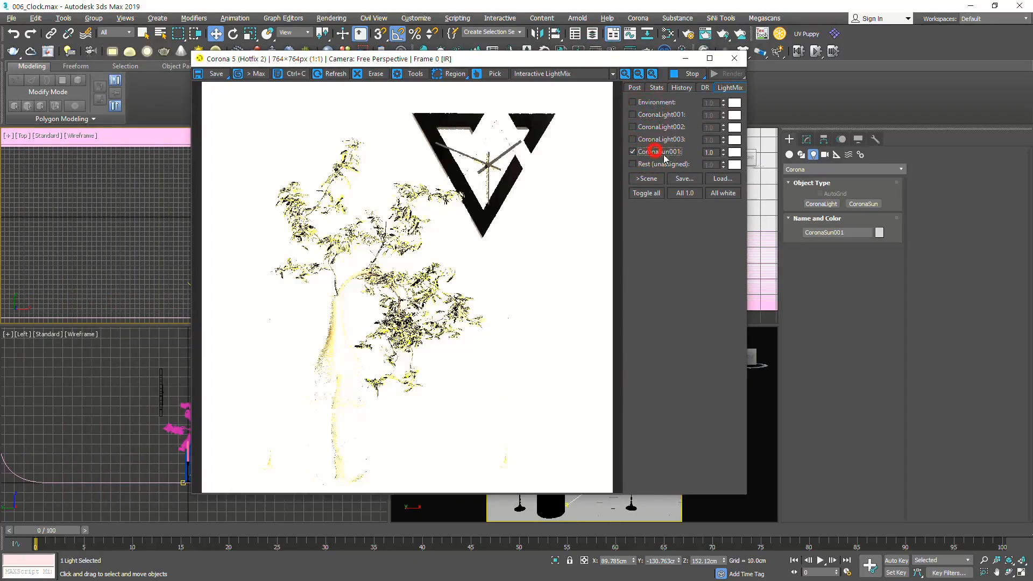
Lower the LightMix intensity of CoronaSun001, trying 0.1 and settling on 0.035
double_click(715, 152)
text(.1)
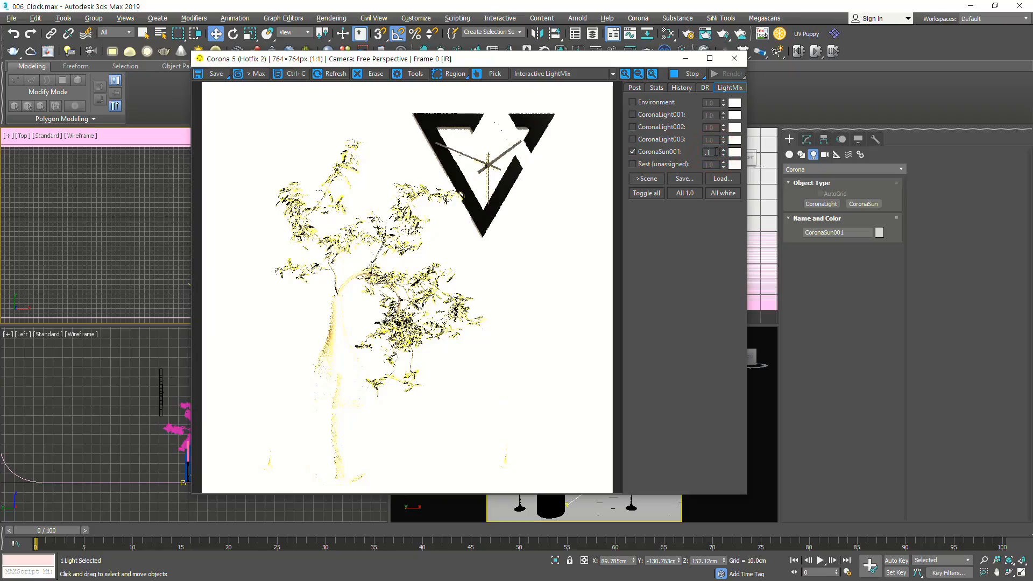
key(Return)
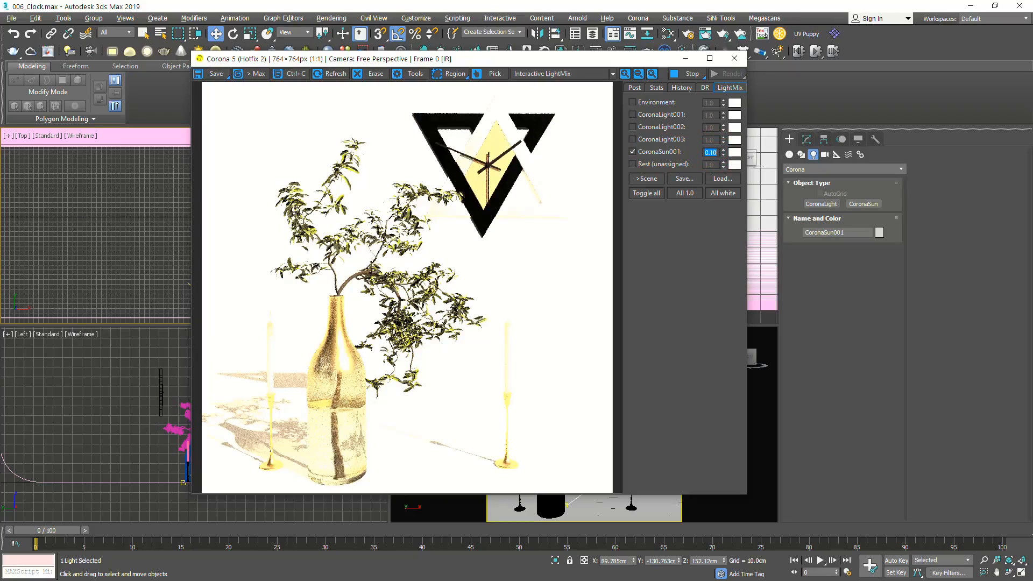
text(.035)
key(Return)
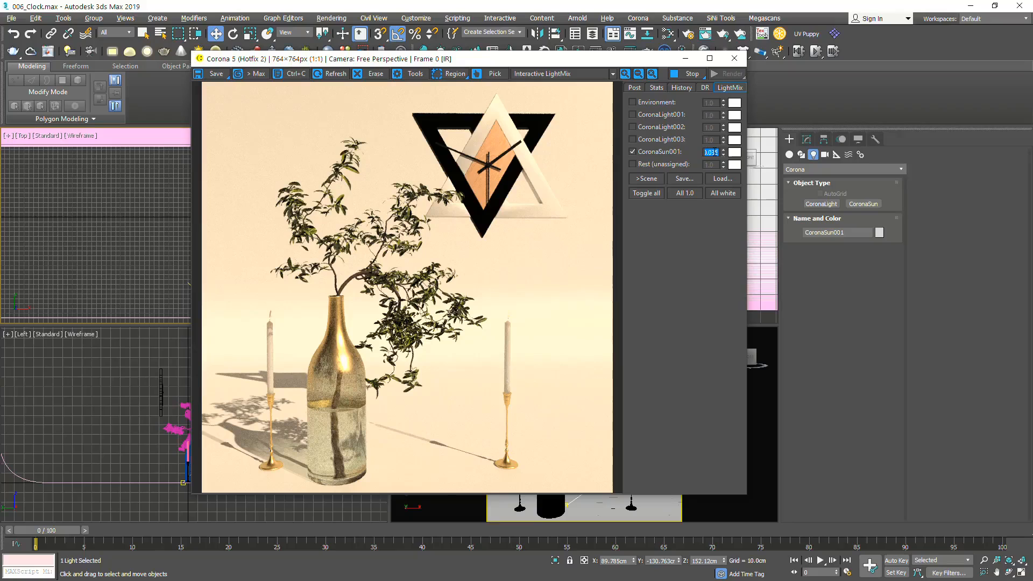
Enable the CoronaLight001, CoronaLight002 and CoronaLight003 layers in the LightMix alongside the sun
click(630, 139)
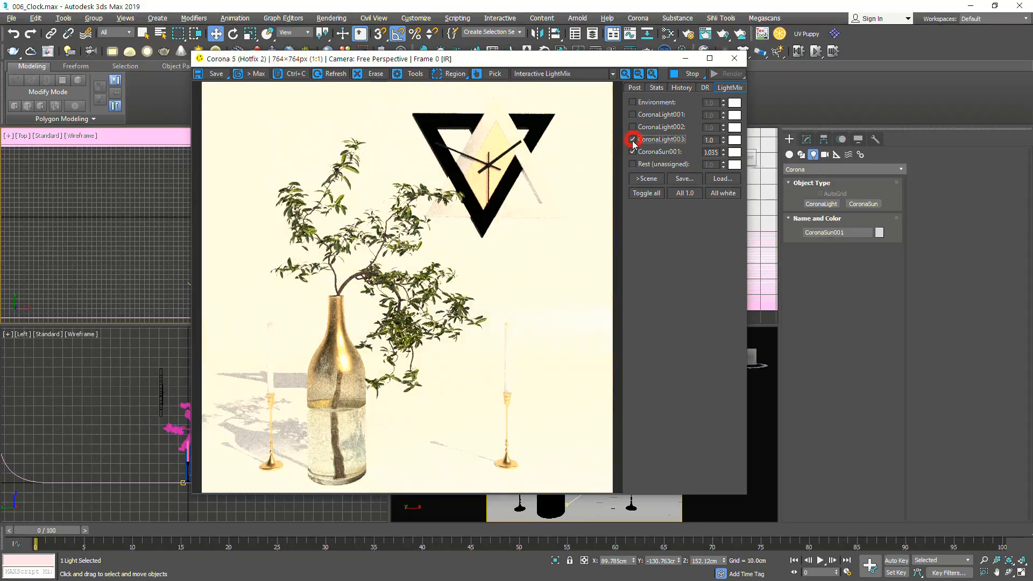
click(634, 127)
click(633, 115)
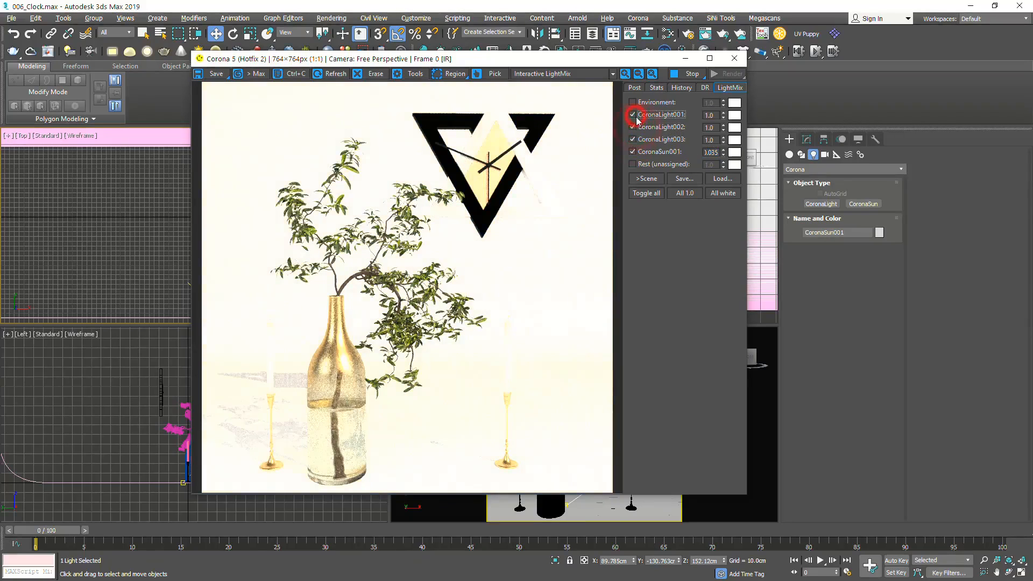
Select the Corona Sun in the left view and set its size to 5
drag(556, 65, 738, 63)
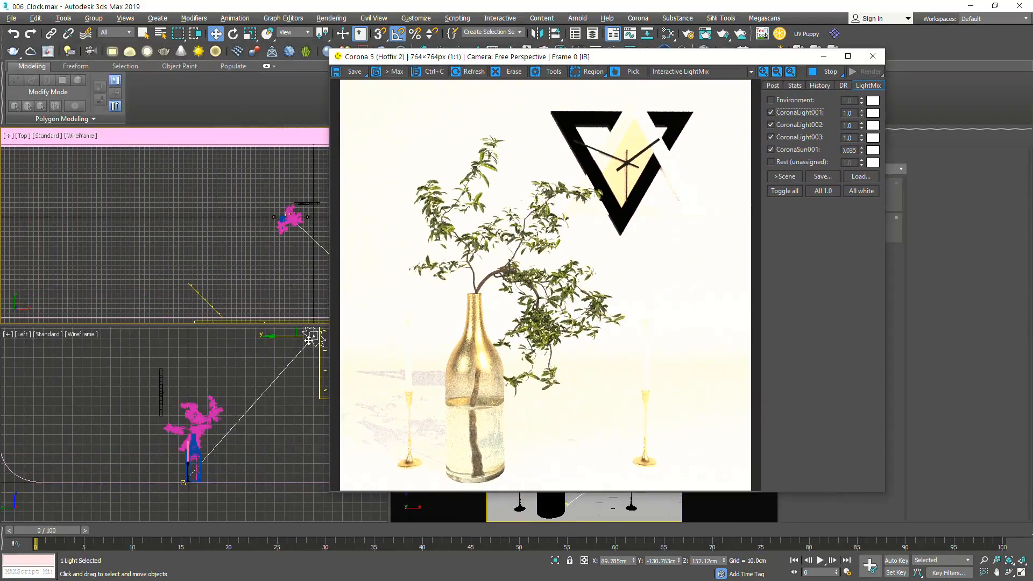
click(312, 338)
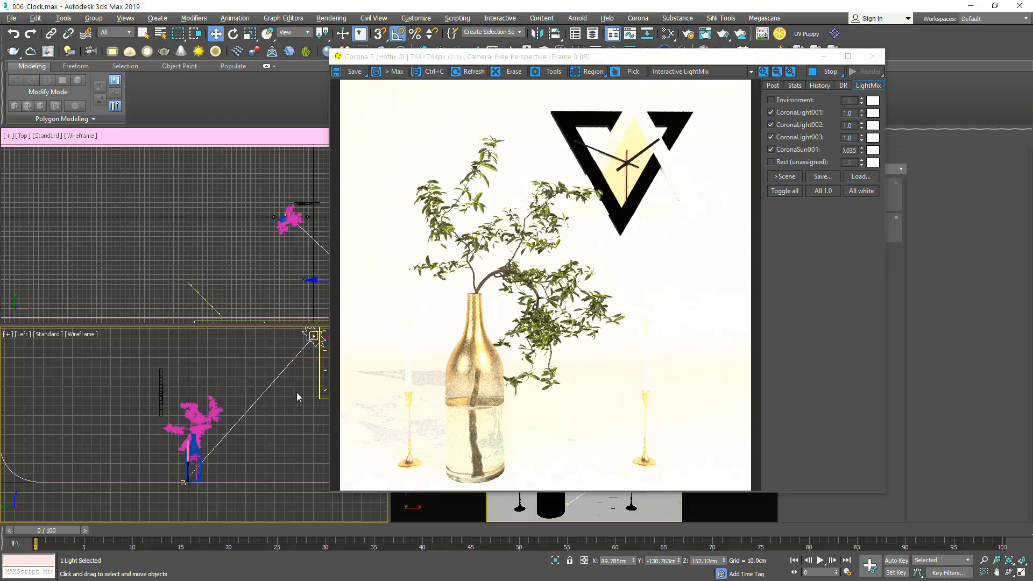
drag(731, 63, 462, 75)
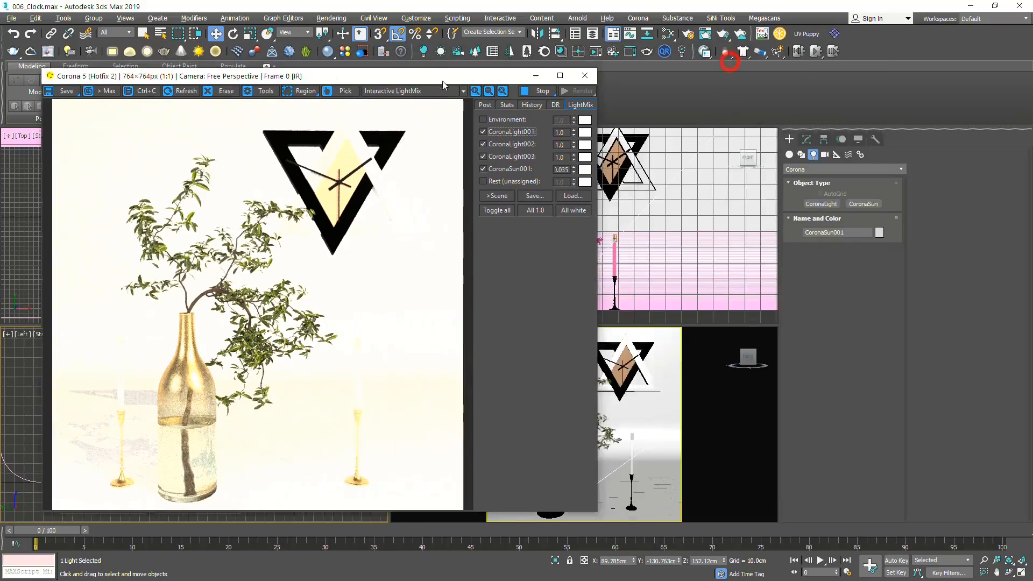
click(809, 140)
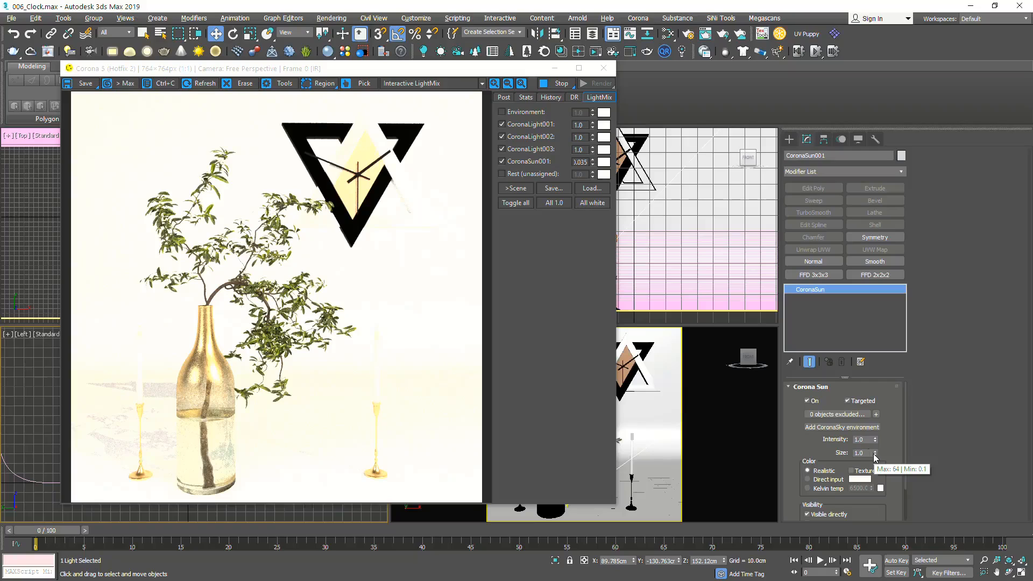
text(5)
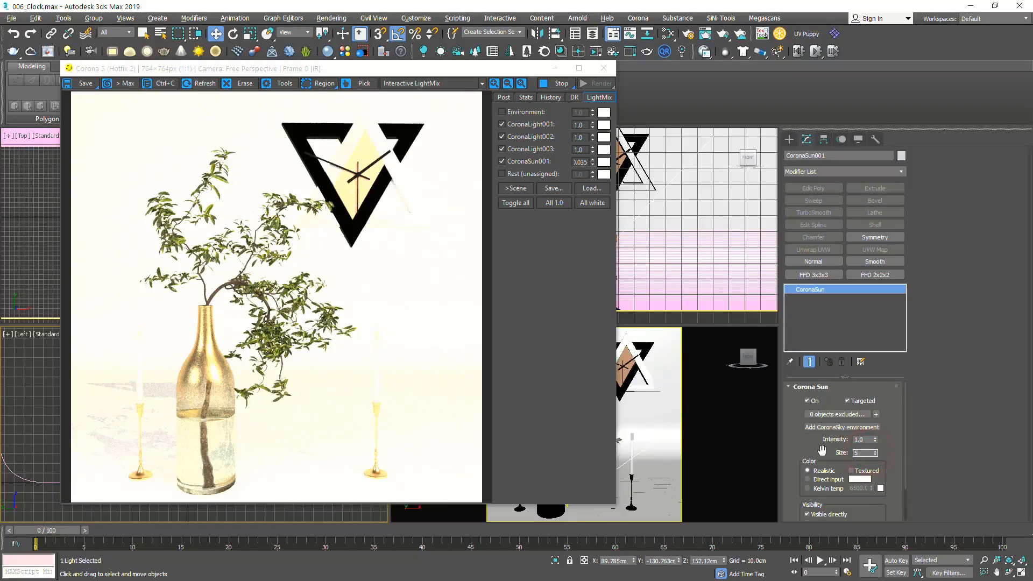
key(Return)
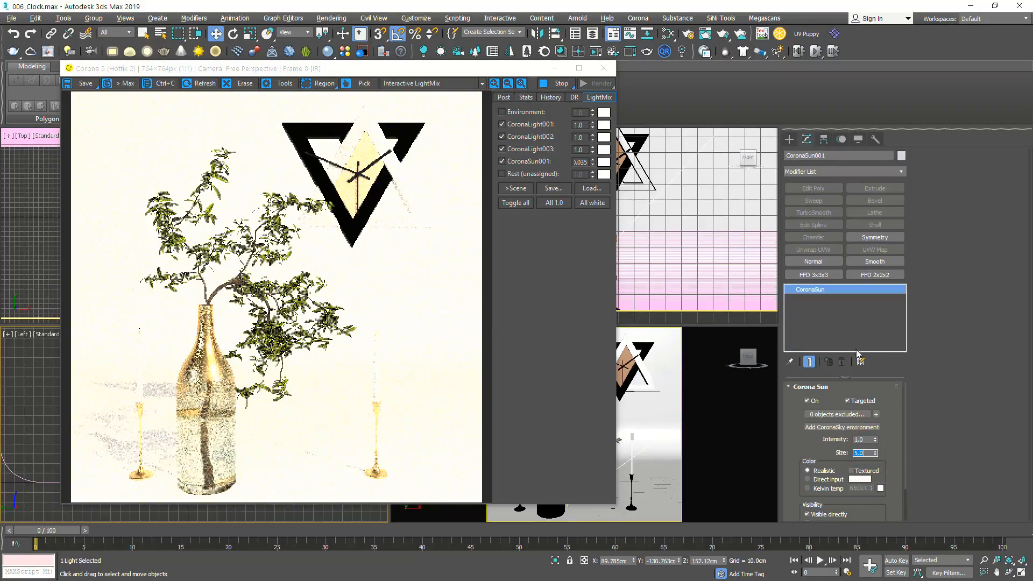
Switch the Corona Sun's color to direct input and disable the CoronaLight001, CoronaLight002 and CoronaLight003 layers in the LightMix
click(829, 481)
click(525, 126)
click(516, 138)
click(518, 151)
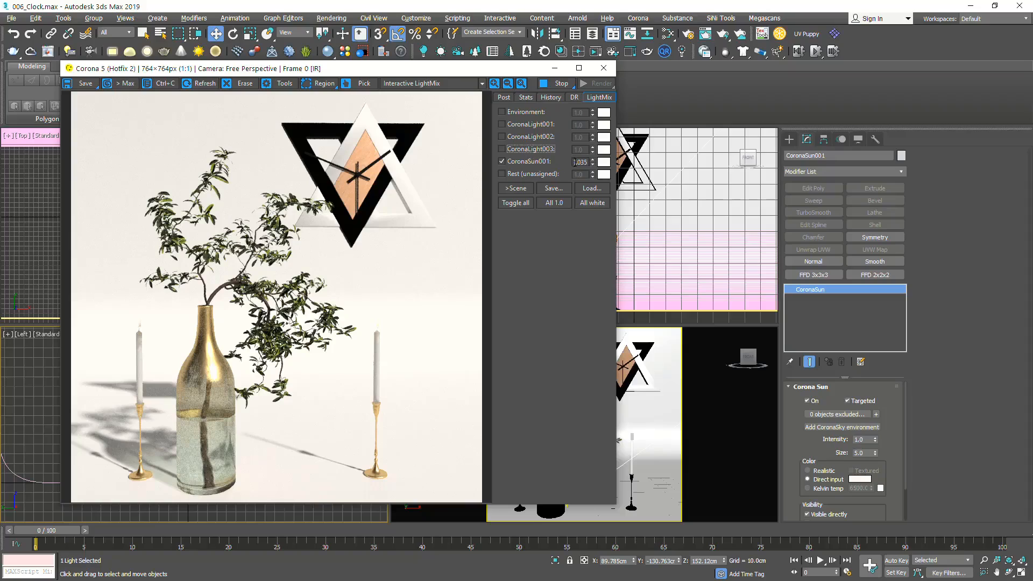
Set the LightMix intensity of CoronaSun001 to 0.02
double_click(578, 162)
key(BackSpace)
text(.02)
key(Return)
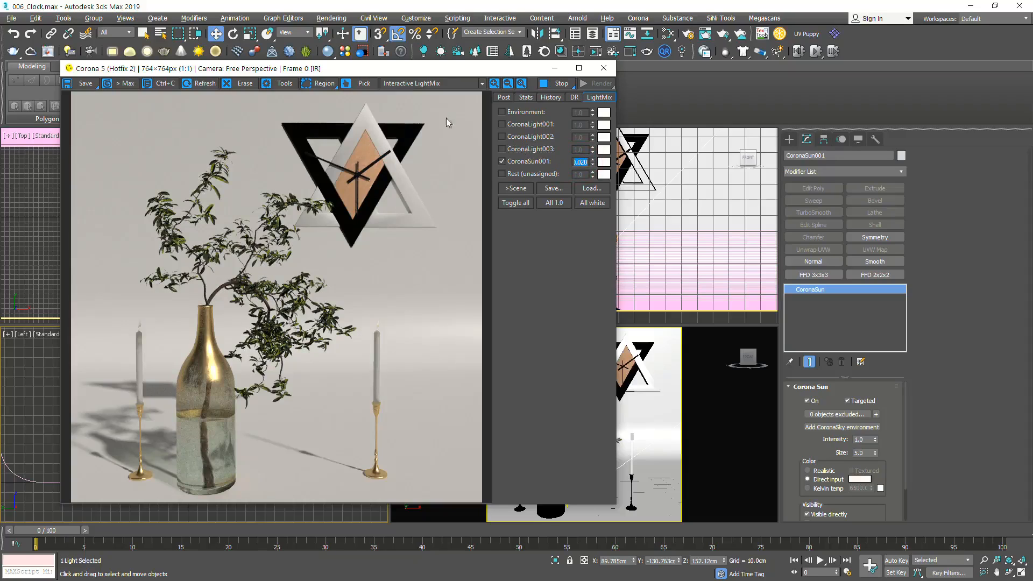
Re-enable CoronaLight003, CoronaLight002 and CoronaLight001 in the LightMix and inspect the plant's leaves in the render
click(502, 149)
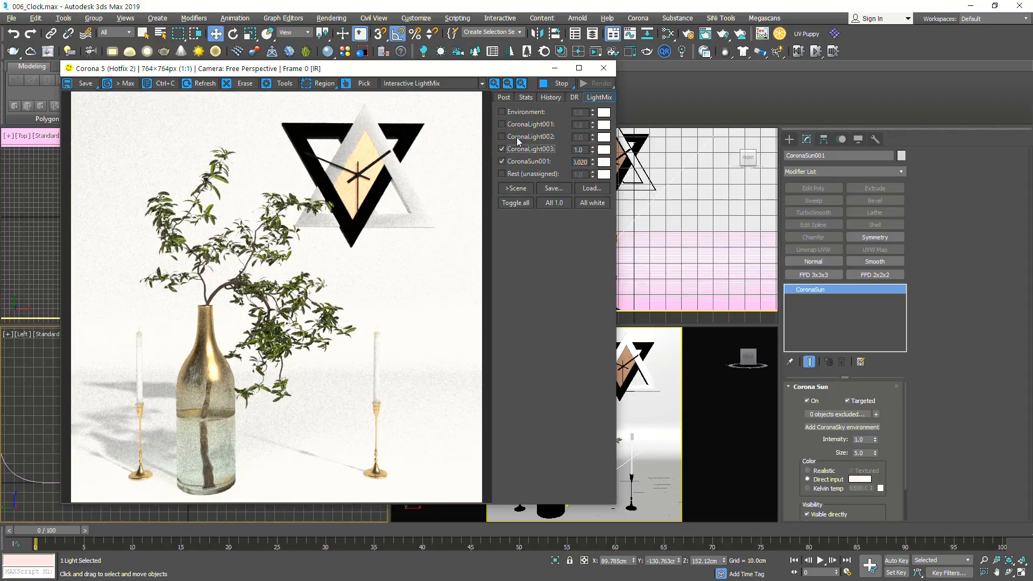
click(517, 137)
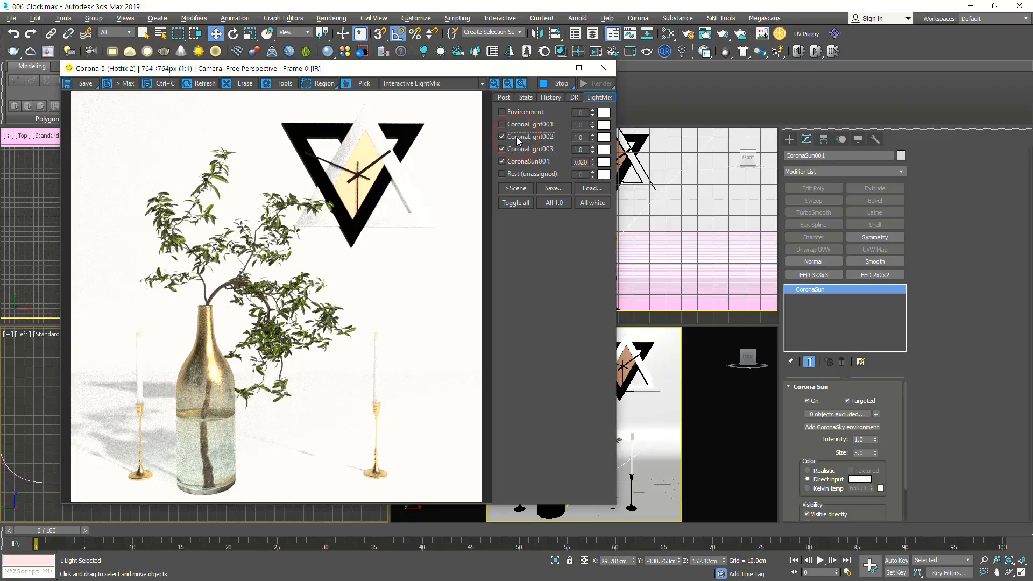
click(518, 129)
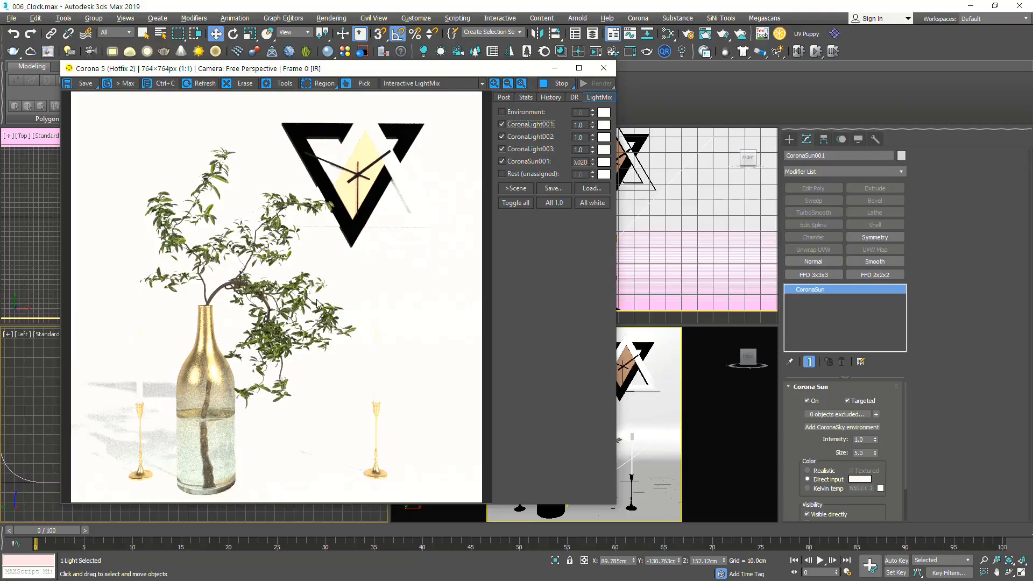
scroll(317, 303, up, 3)
scroll(304, 328, down, 2)
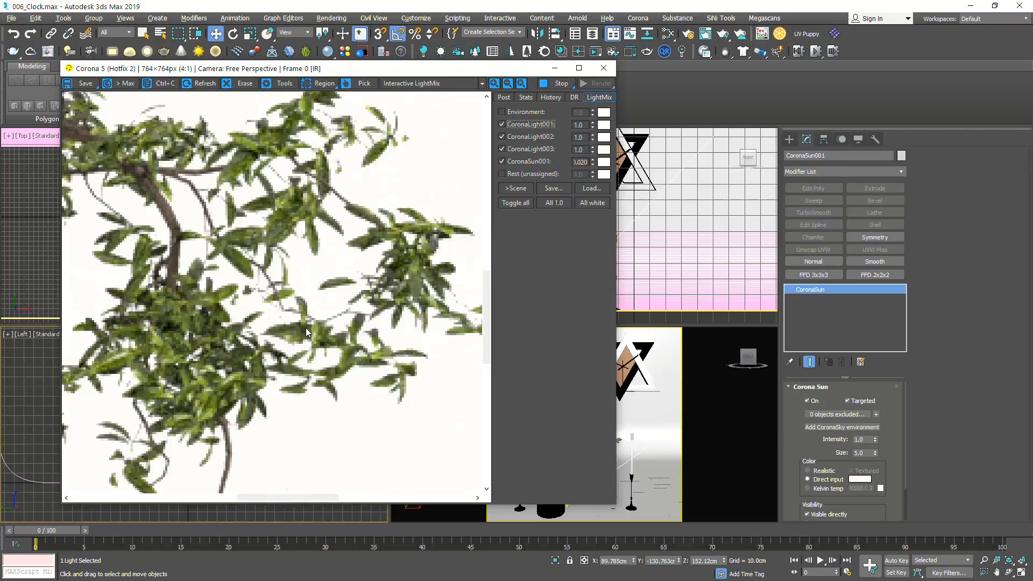
scroll(340, 319, down, 1)
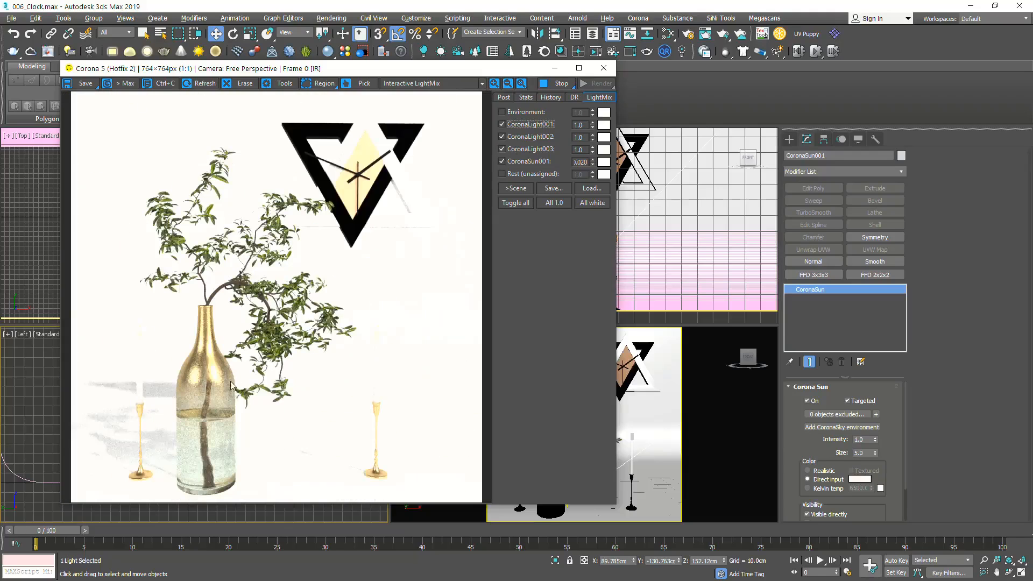
Move the Corona Sun closer to the vase in the top view, to about X -36.3 and Y -63.8 cm, and check the interactive render beside the perspective view
click(604, 74)
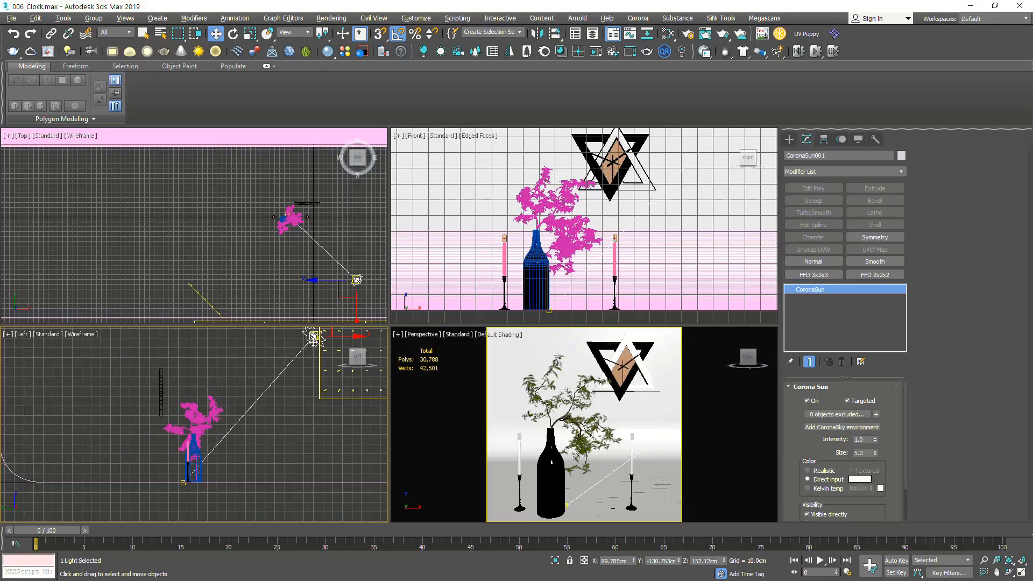
drag(357, 279, 295, 248)
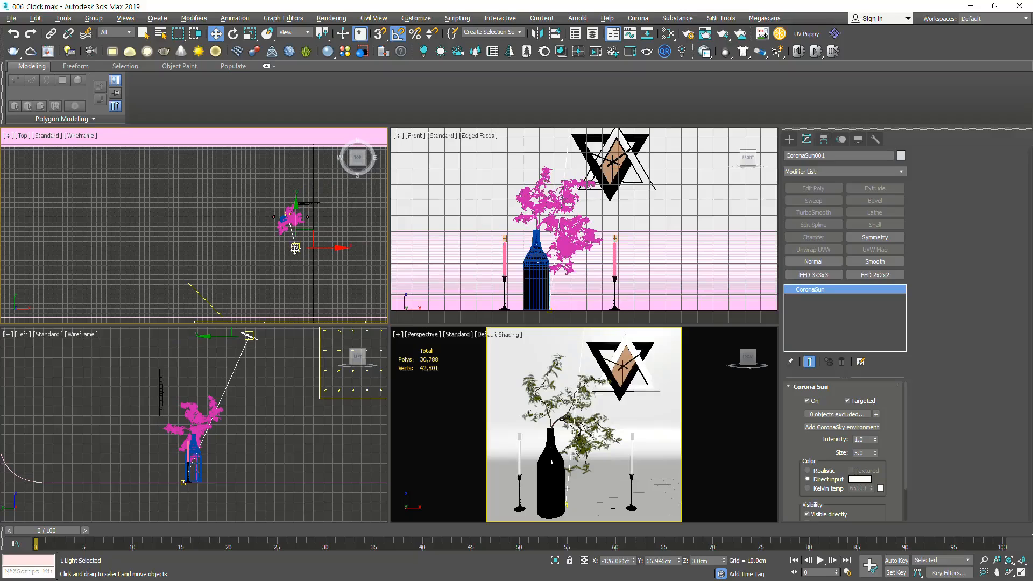
key(alt+w)
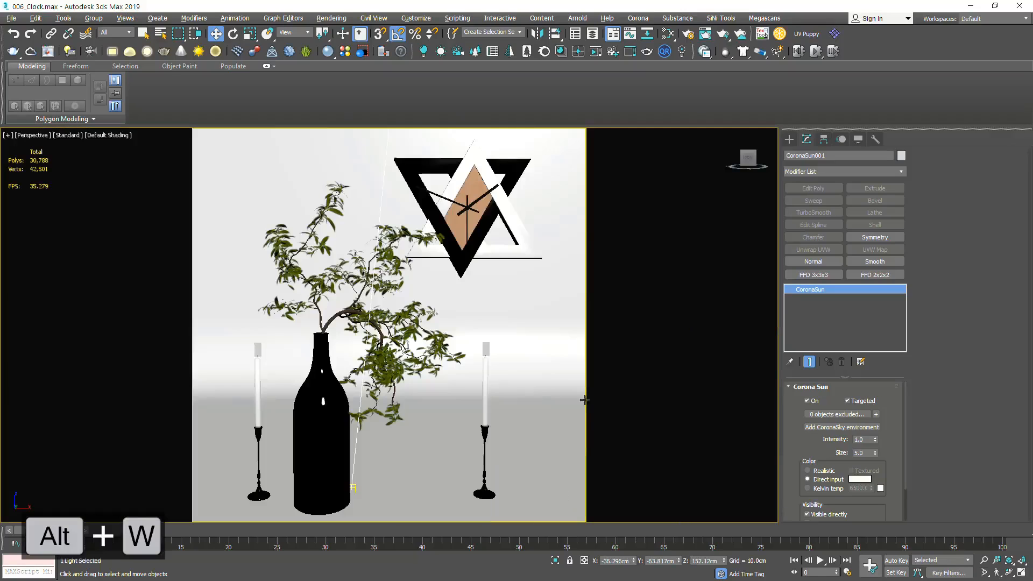
click(595, 52)
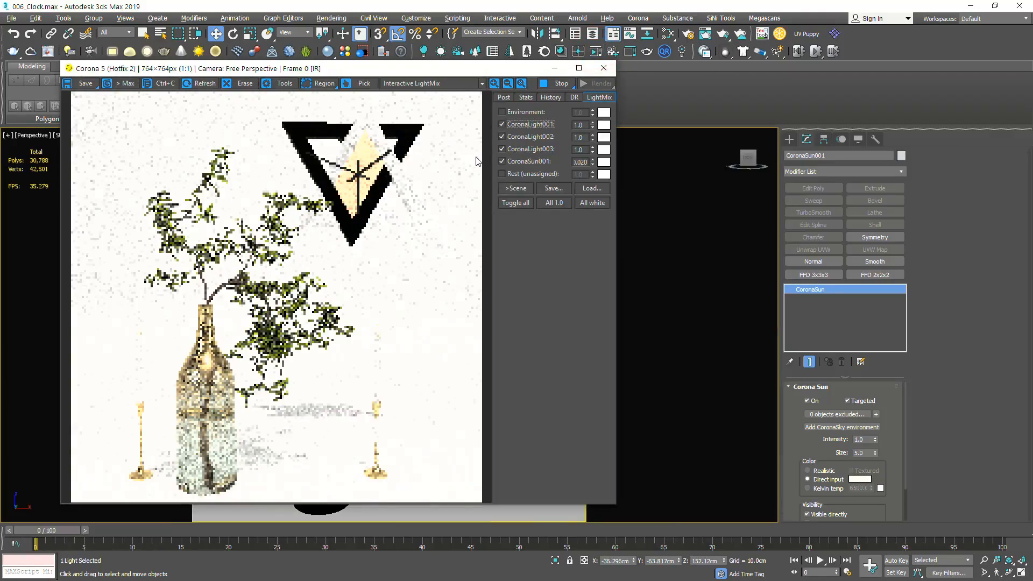
drag(458, 70, 818, 67)
scroll(314, 306, down, 6)
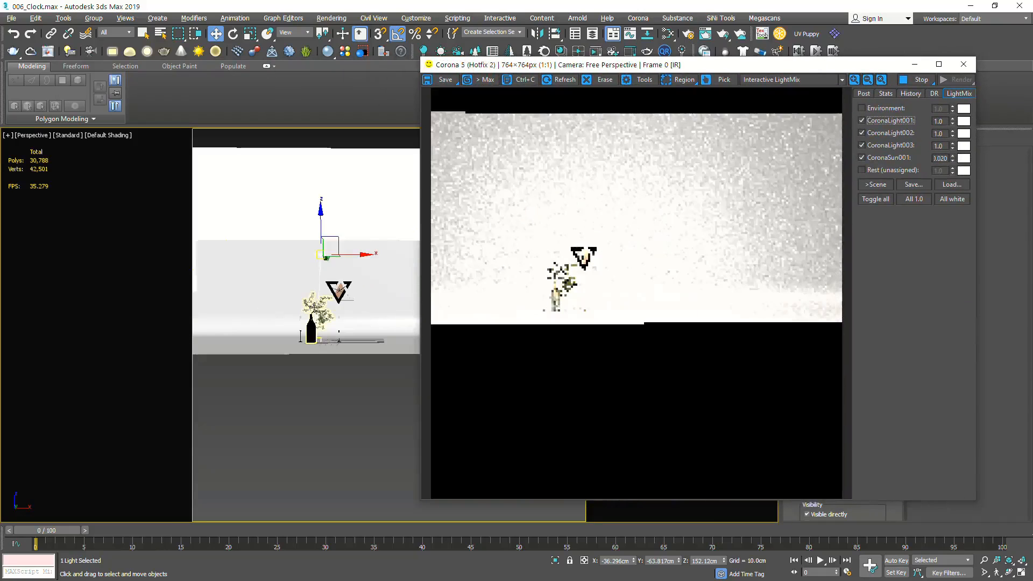
key(ctrl+z)
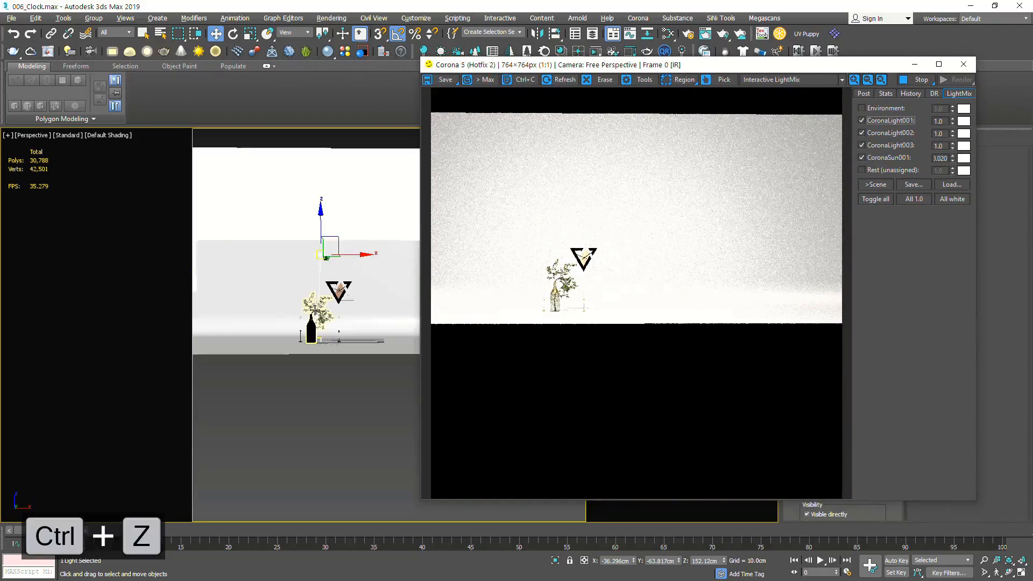
click(315, 311)
scroll(323, 311, up, 5)
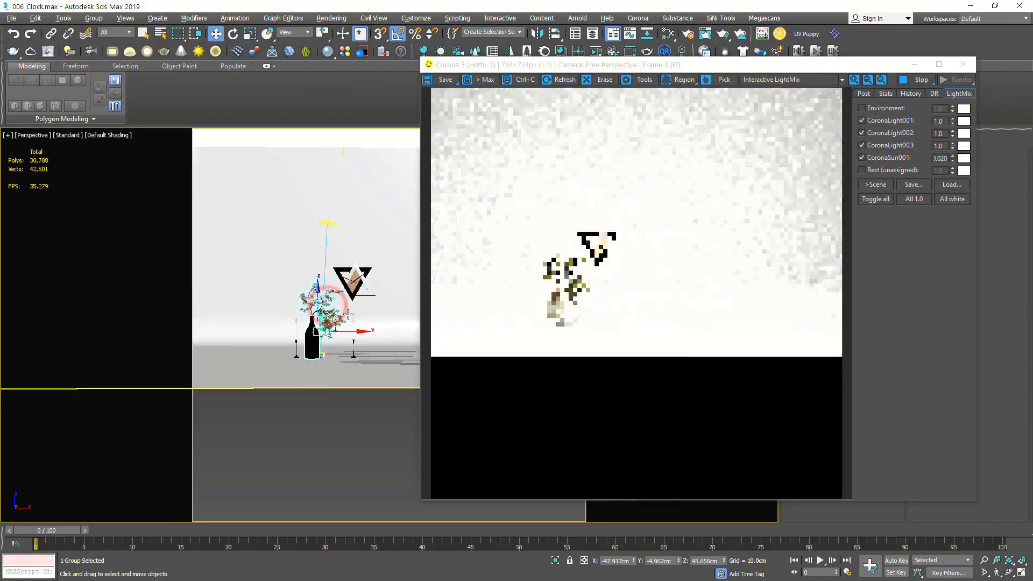
scroll(349, 312, up, 4)
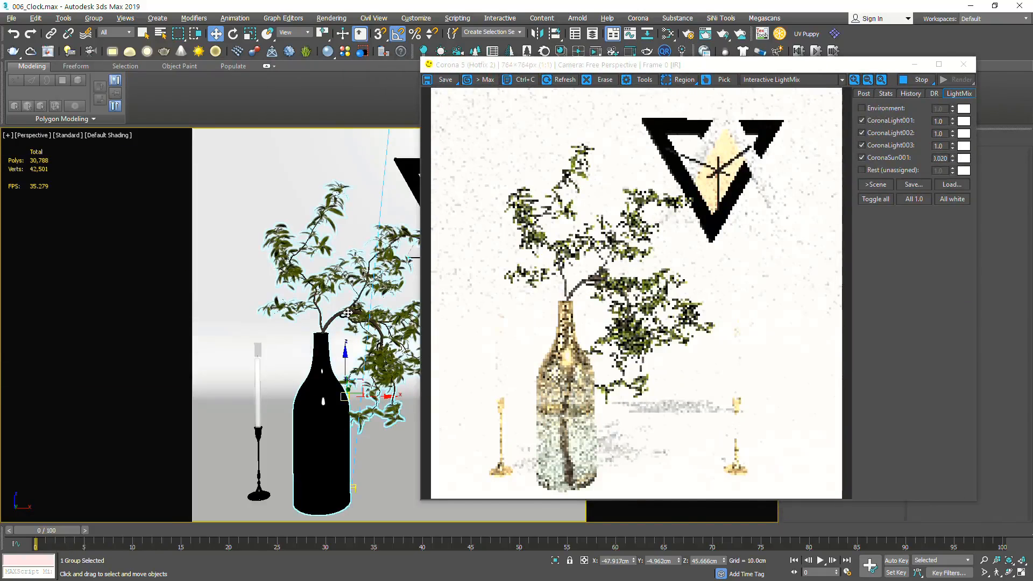
Select the Corona Sun in the top view and shift it away from the vase along X to about 19.4 cm
key(alt+w)
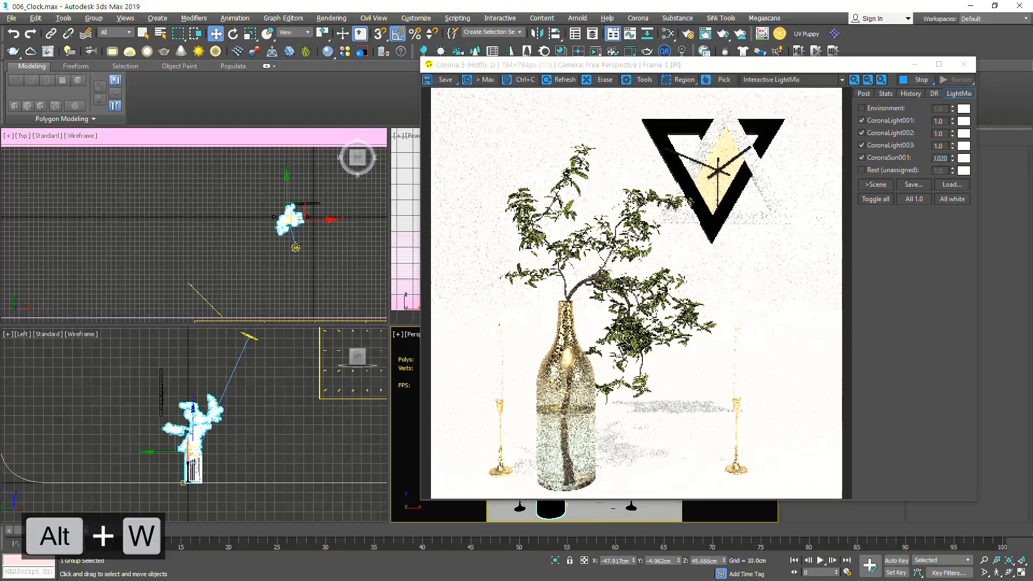
click(295, 248)
drag(326, 249, 384, 243)
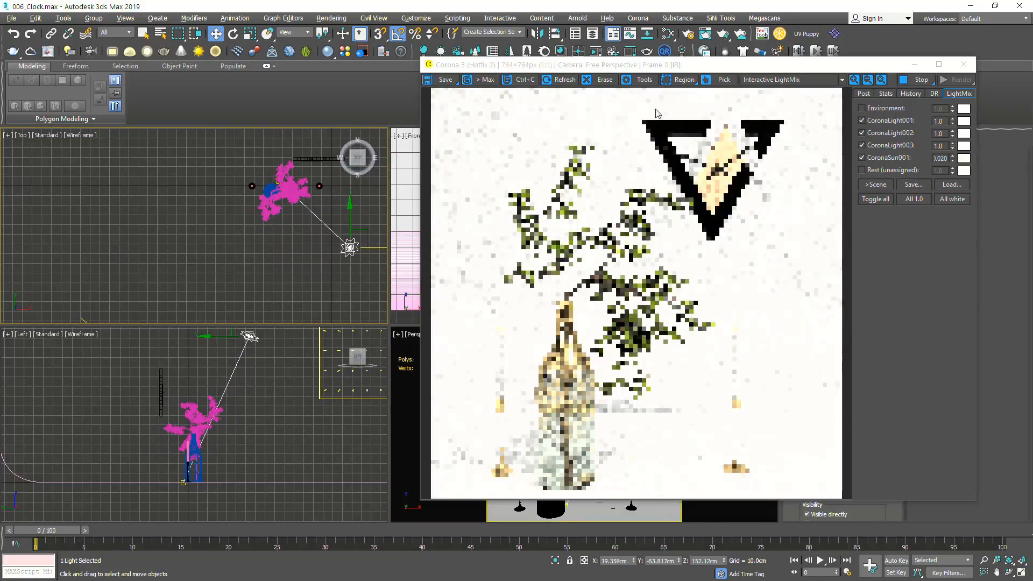
drag(682, 71, 293, 64)
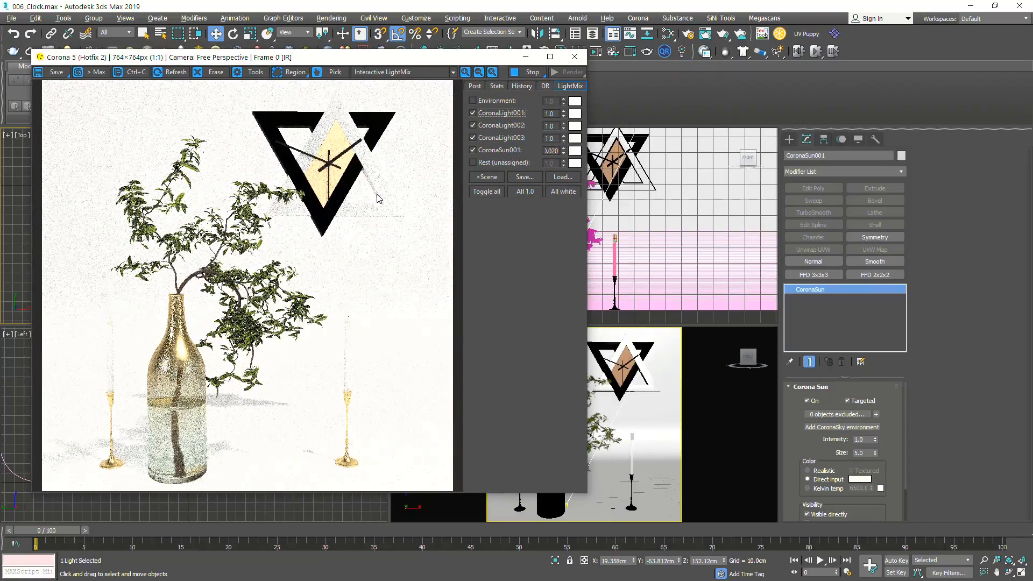
Orbit the perspective view slightly to refine the composition and bring back the interactive render
click(574, 57)
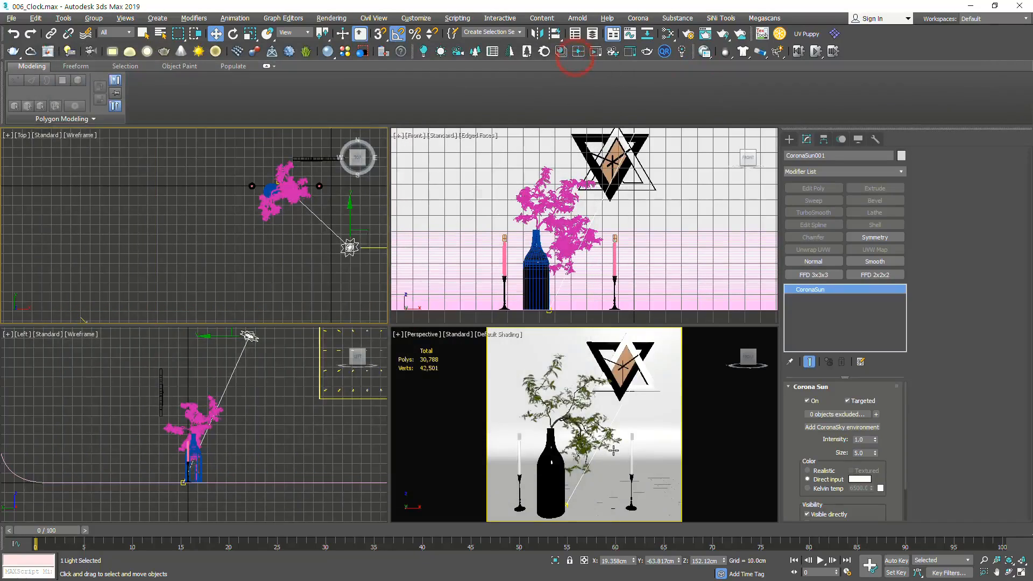
alt+middle_drag(612, 439, 619, 460)
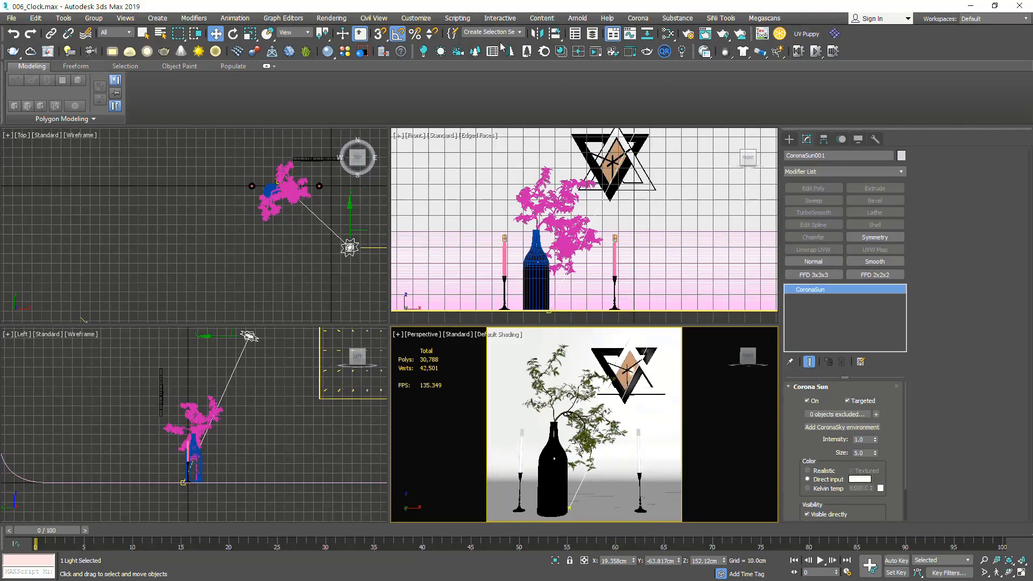
click(594, 52)
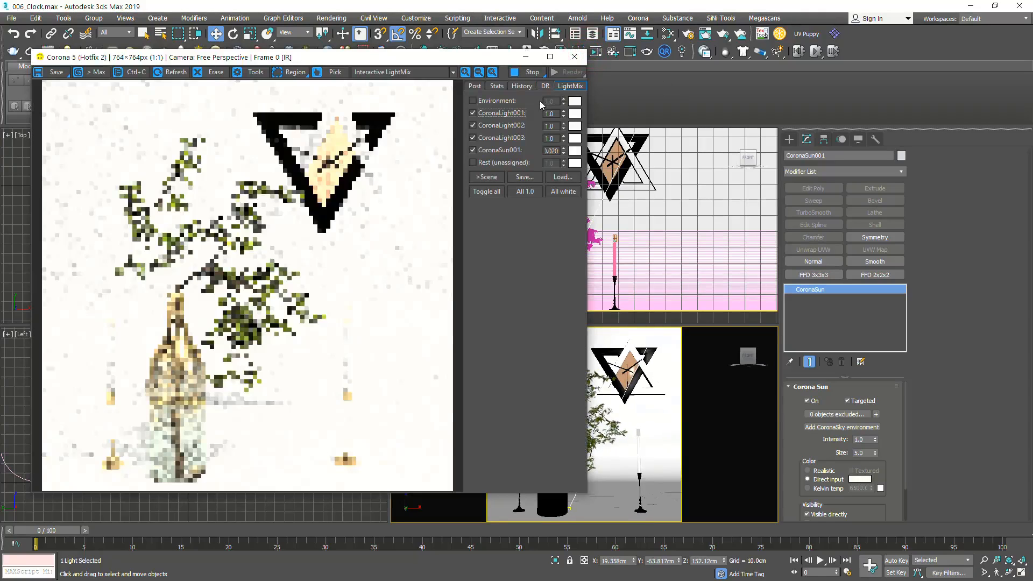